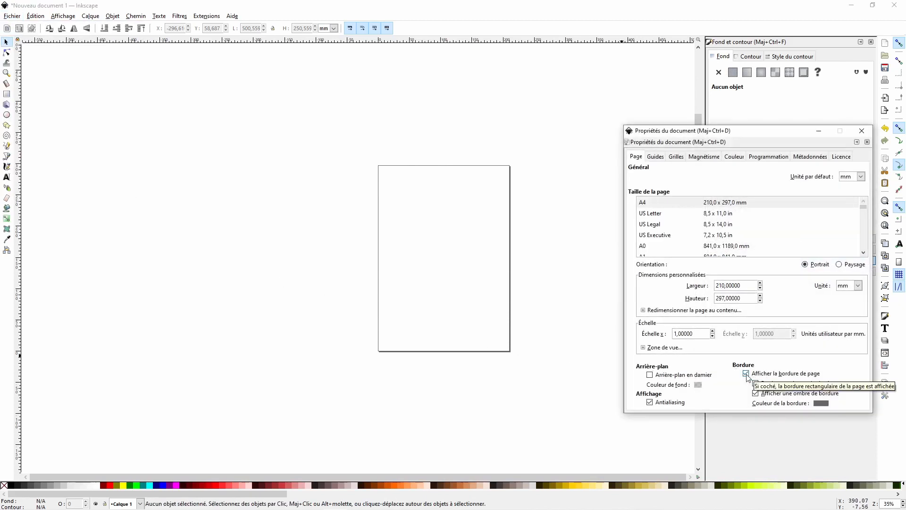
Turn off the display of the page border and close the document properties.
click(747, 374)
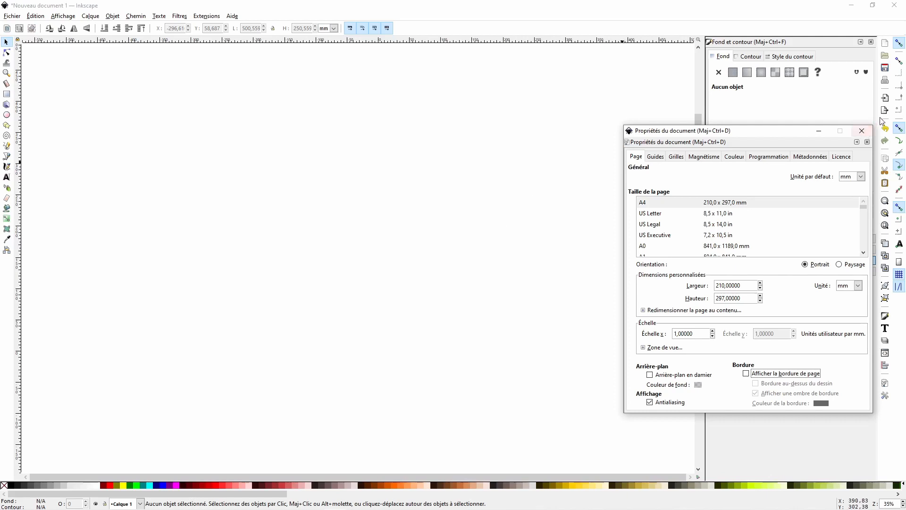
click(862, 130)
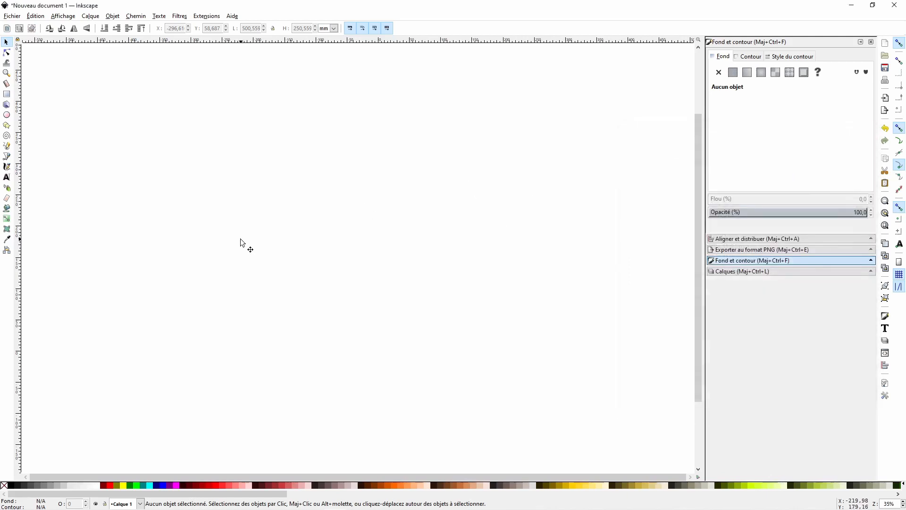
Draw an unfilled rectangle on the canvas and set its width to 500 mm and its height to 250 mm.
key(r)
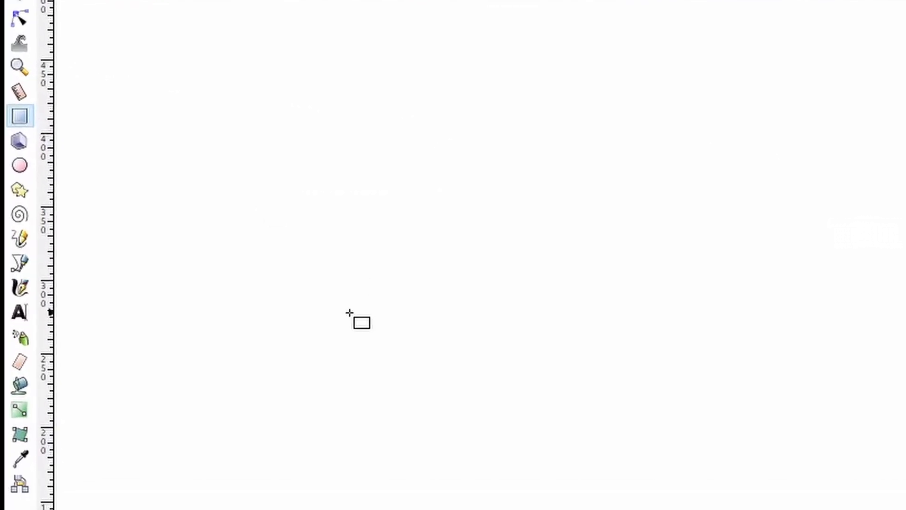
mouse_move(348, 267)
mouse_down()
mouse_move(903, 372)
mouse_move(905, 509)
mouse_up()
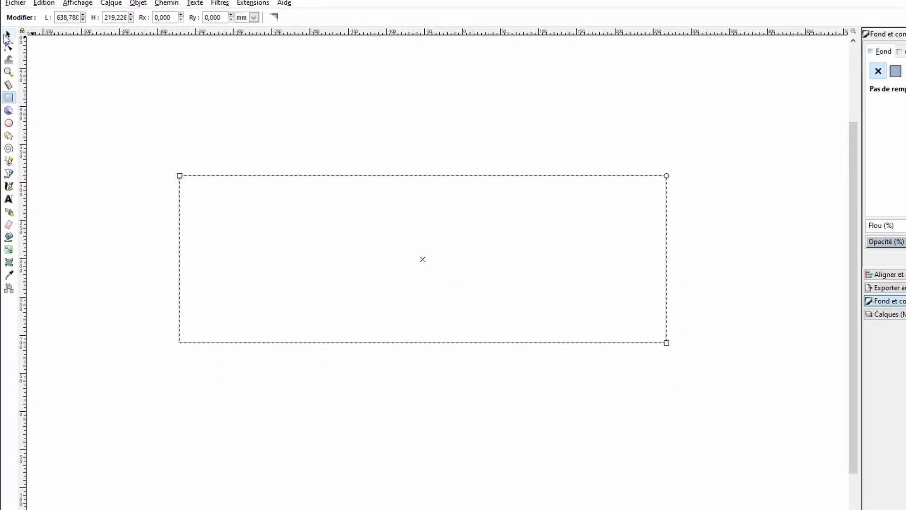
click(7, 36)
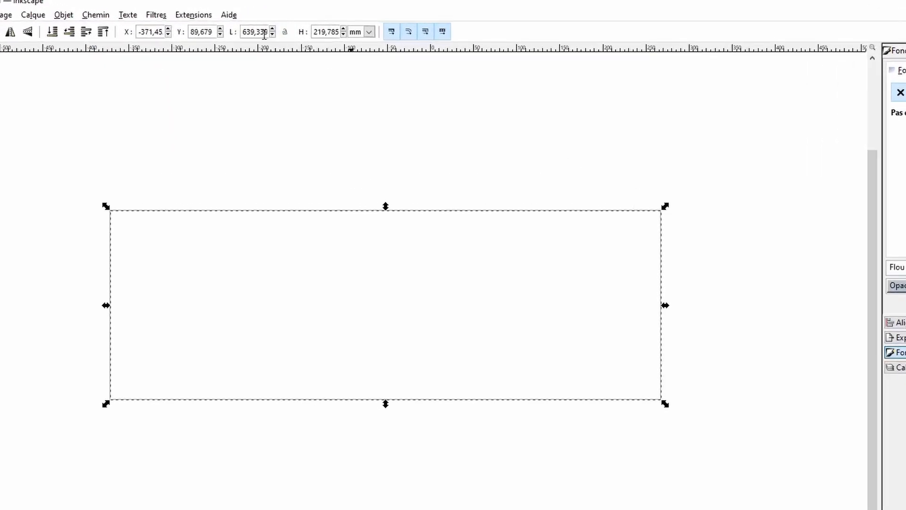
double_click(265, 34)
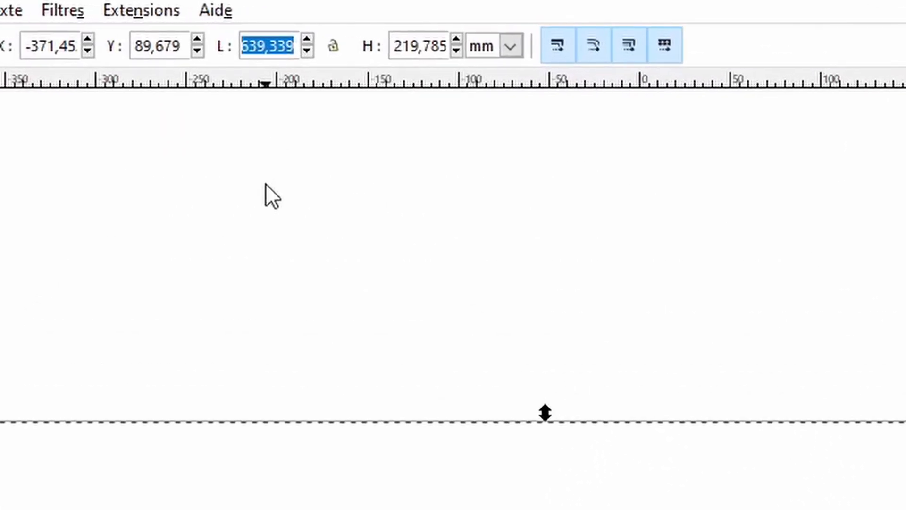
text(500)
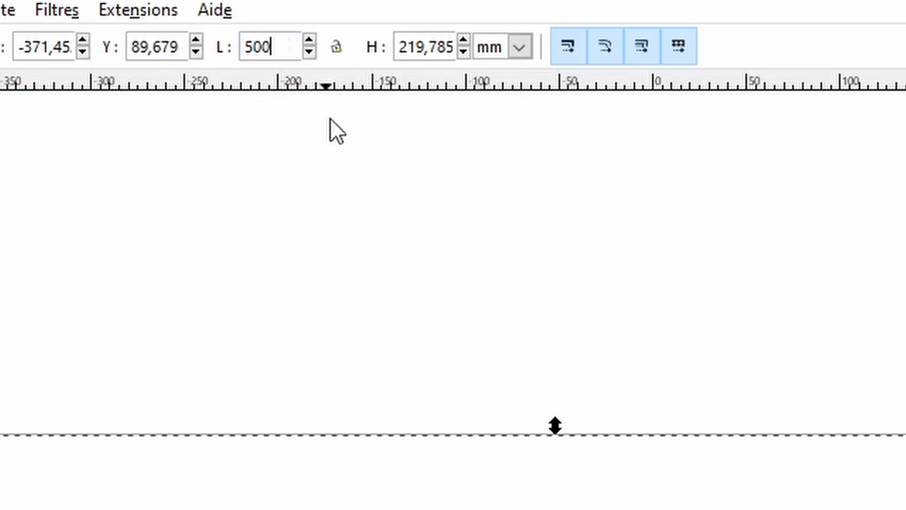
click(443, 47)
double_click(444, 47)
triple_click(443, 47)
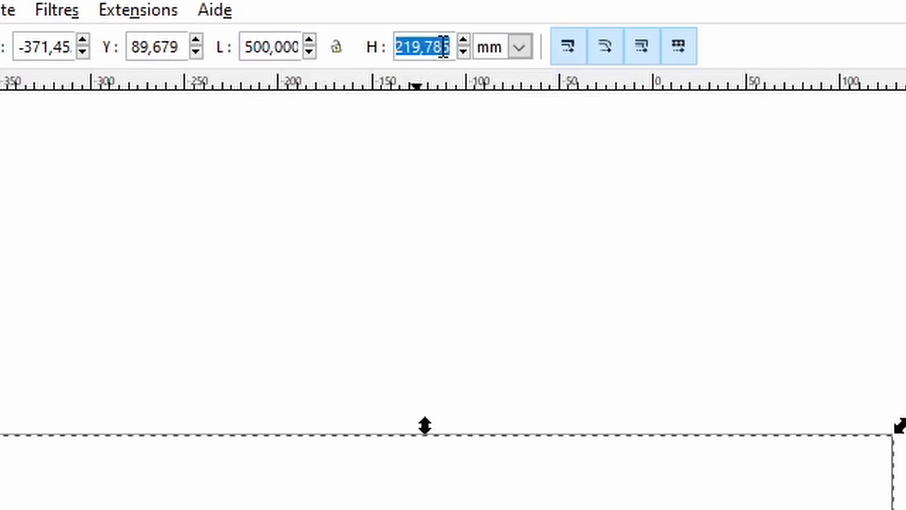
text(250)
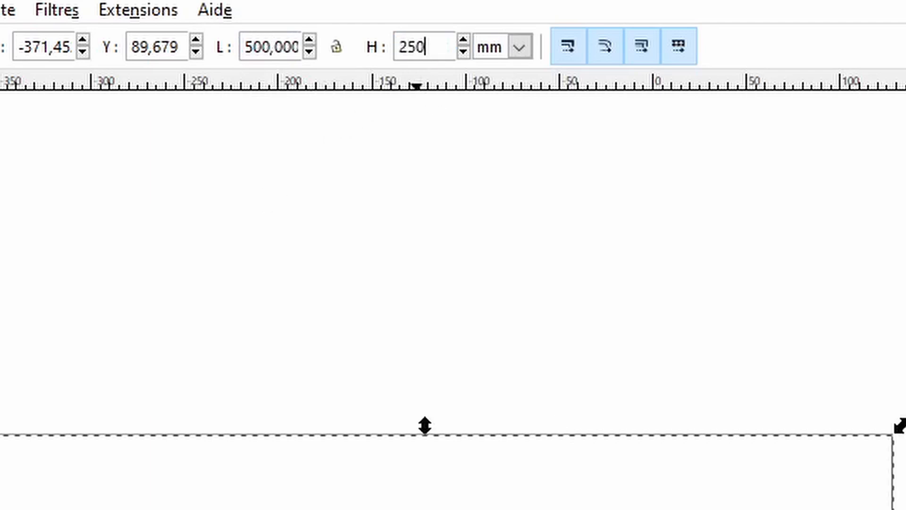
key(Return)
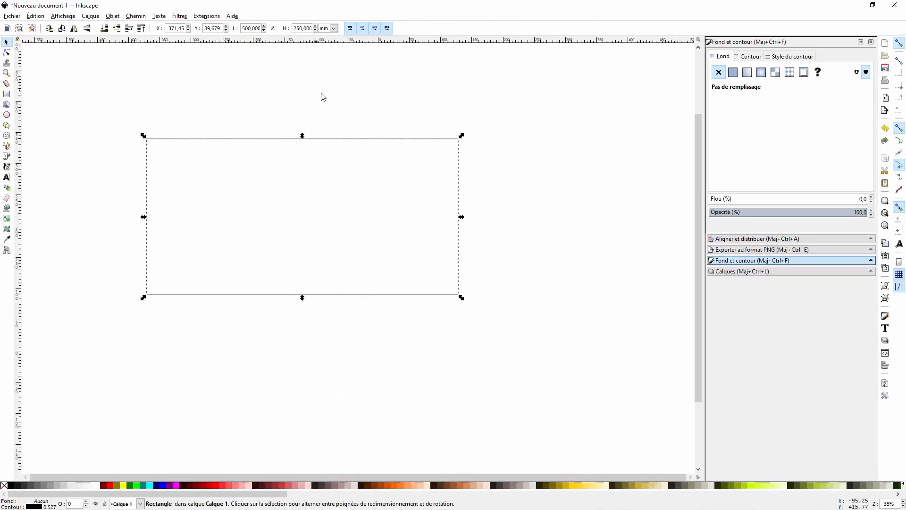
click(334, 111)
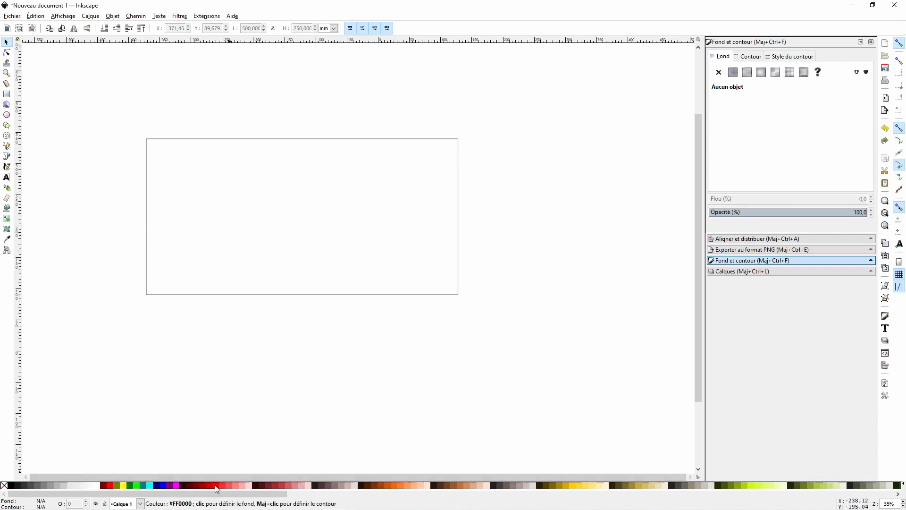
Fill the rectangle with red (#FF0000) and remove its stroke.
click(299, 293)
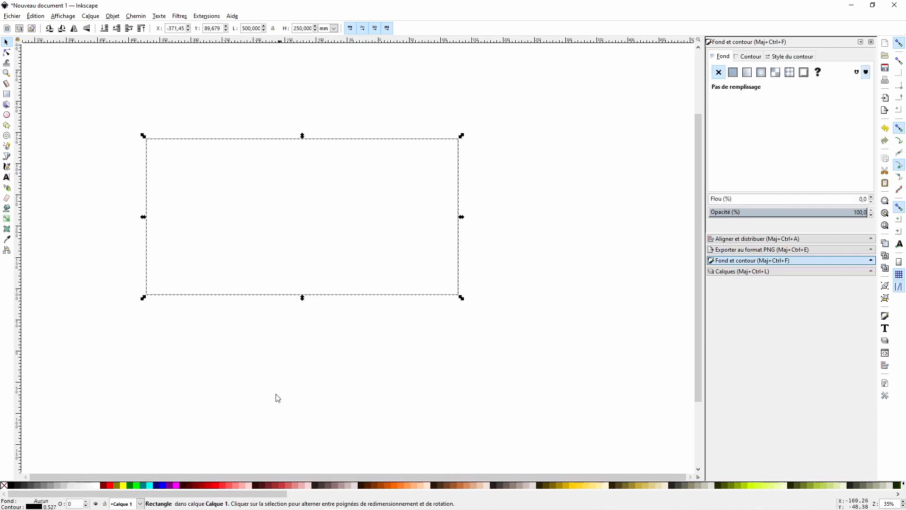
click(220, 486)
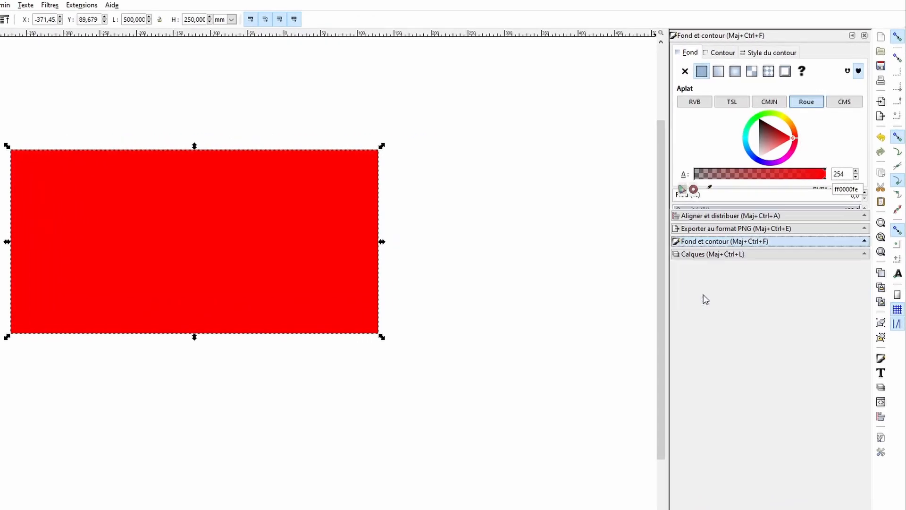
click(621, 36)
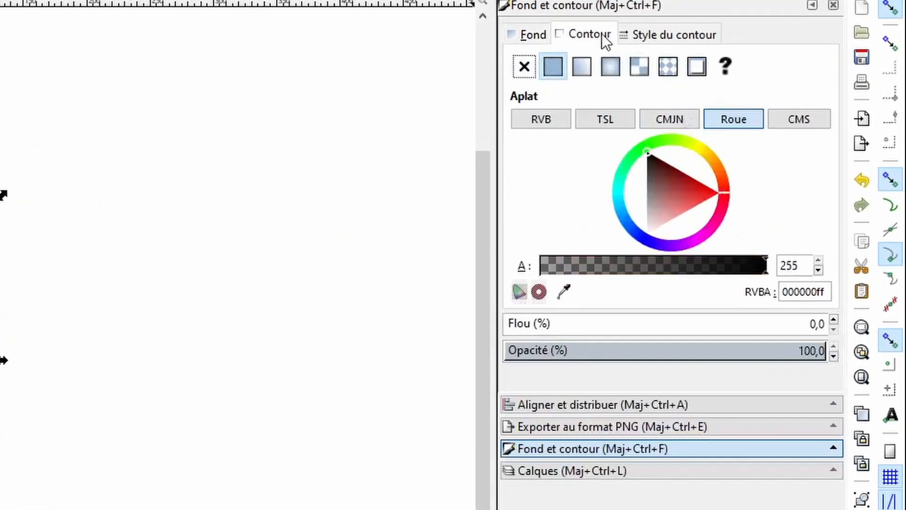
click(551, 67)
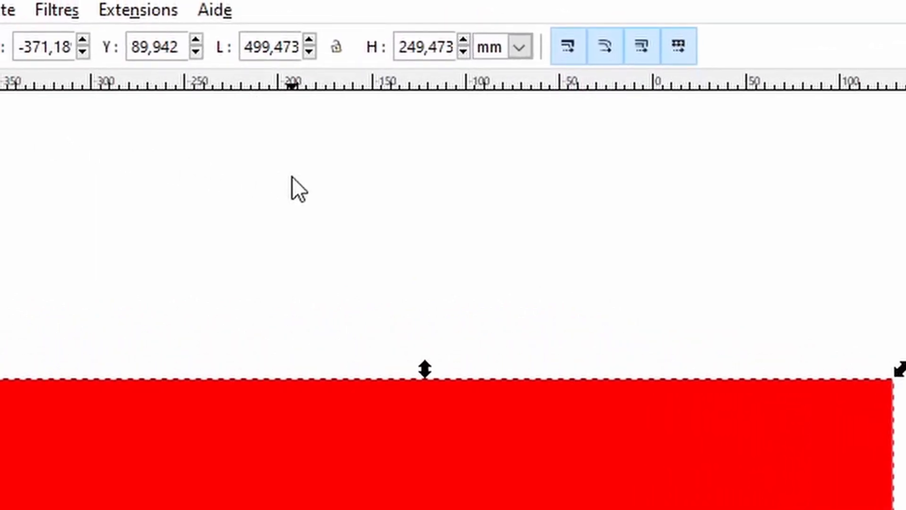
Set the red rectangle's overall size to 500 mm wide and 250 mm high.
double_click(291, 47)
triple_click(292, 47)
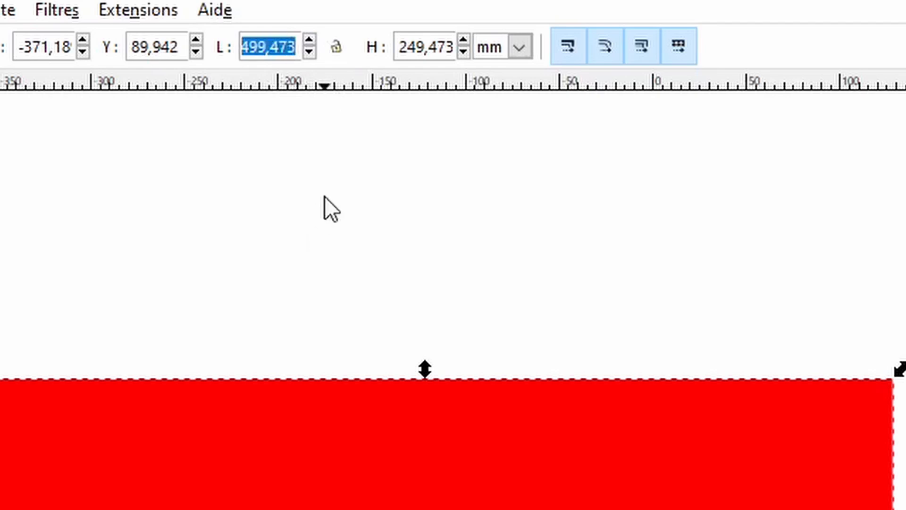
text(500)
key(Tab)
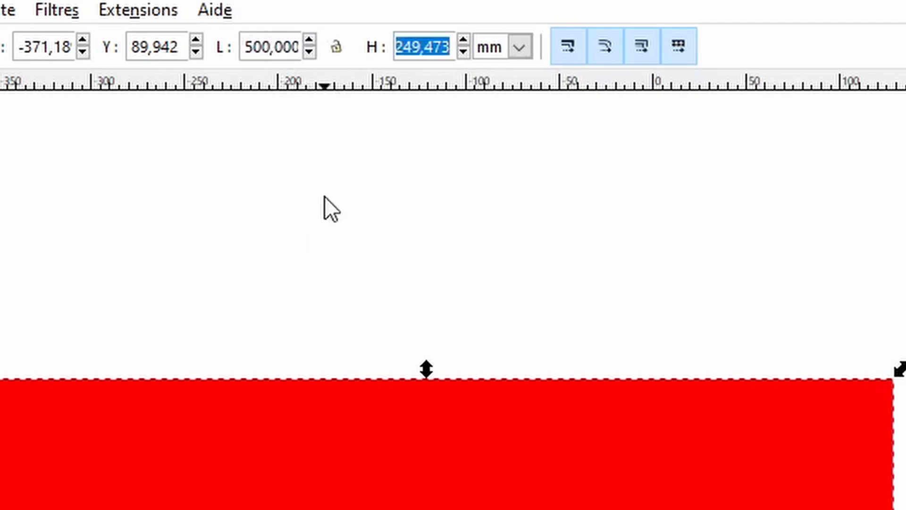
text(250)
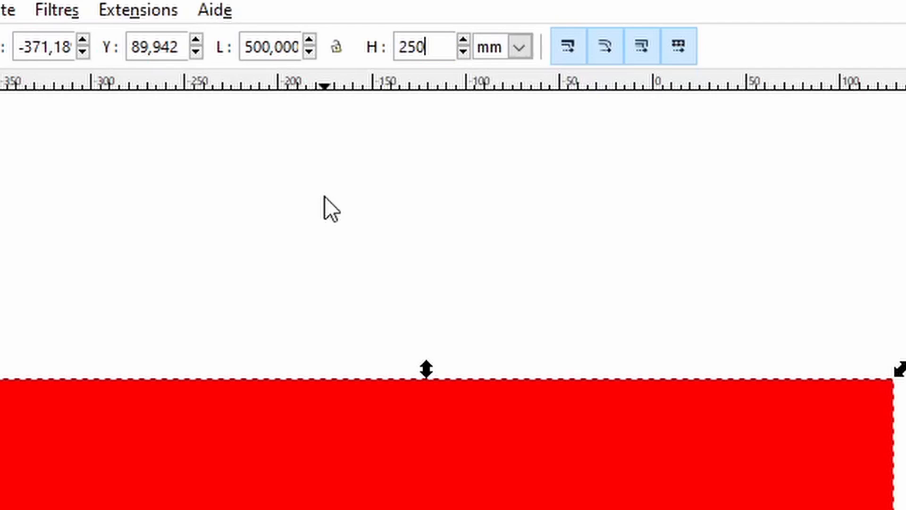
key(Return)
click(120, 241)
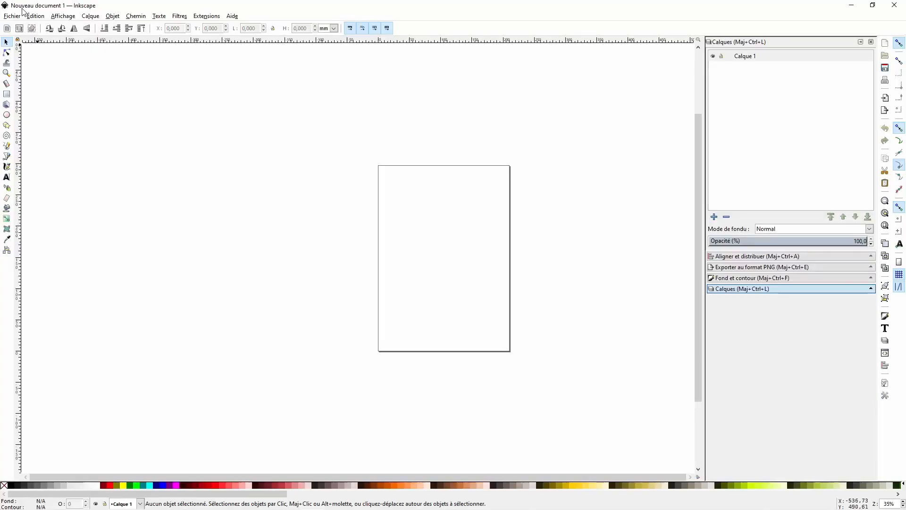
Hide the page border of the new blank document through its document properties.
click(21, 19)
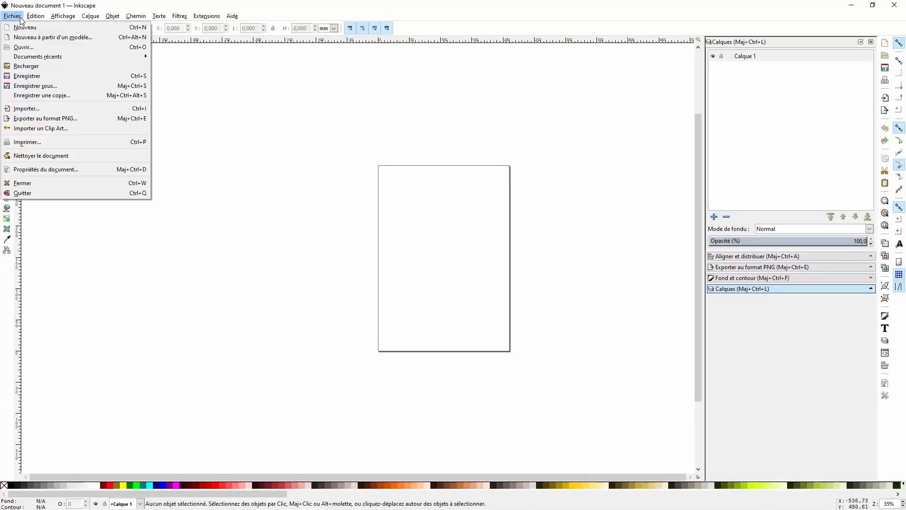
click(59, 169)
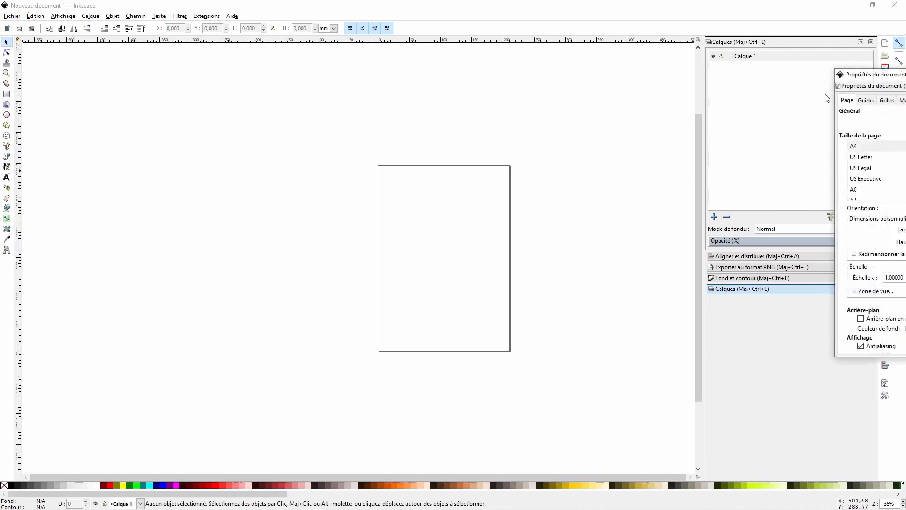
drag(900, 78, 701, 70)
click(758, 310)
click(879, 69)
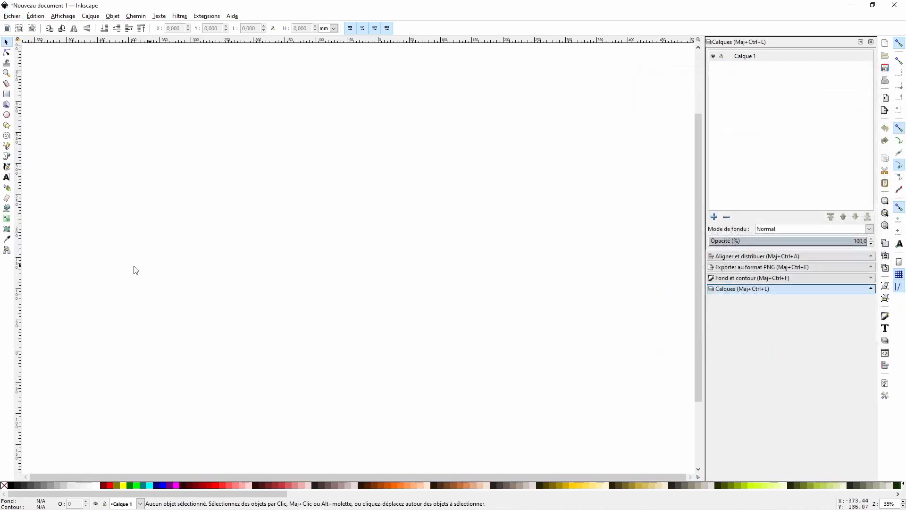
Draw a thin horizontal rectangle and set its width to 650 mm and its height to 20 mm.
click(7, 93)
drag(151, 123, 421, 138)
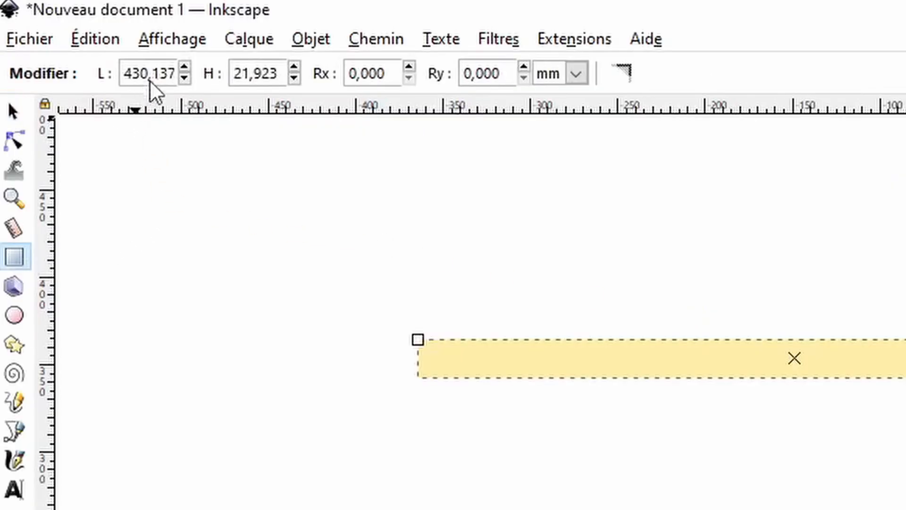
triple_click(165, 71)
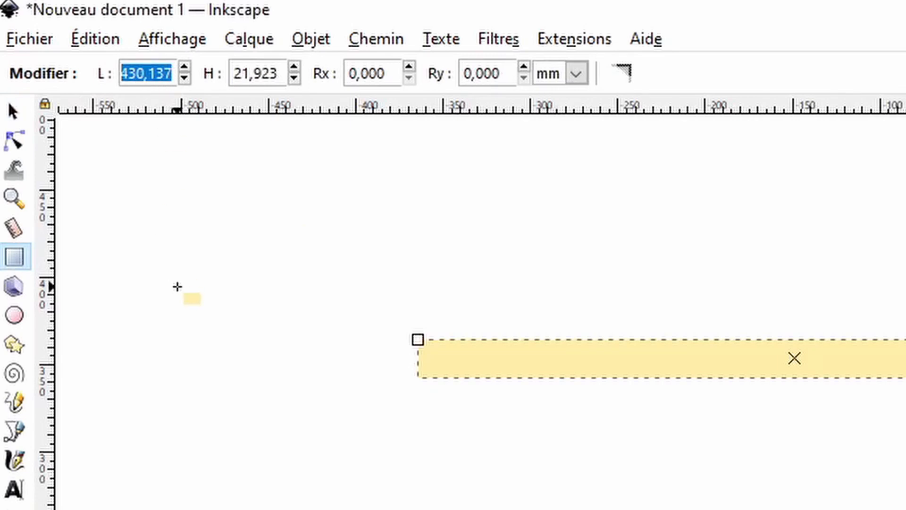
text(650)
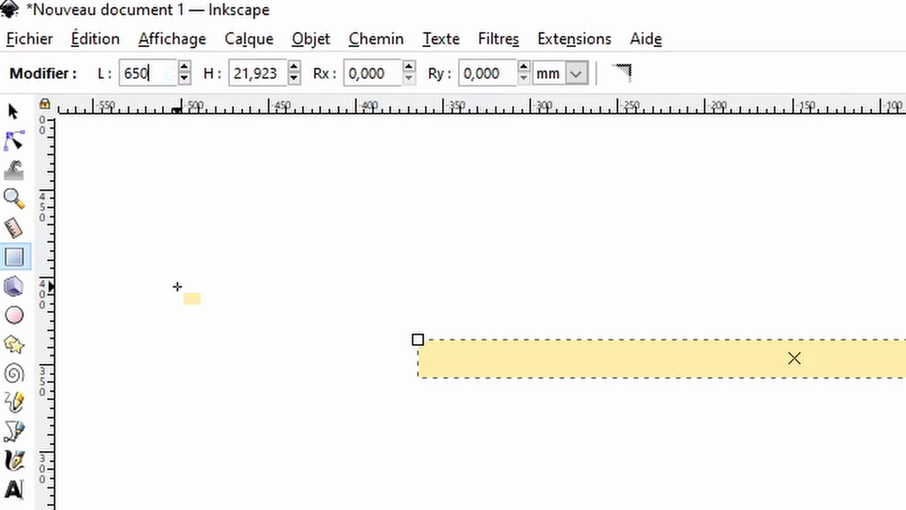
key(Tab)
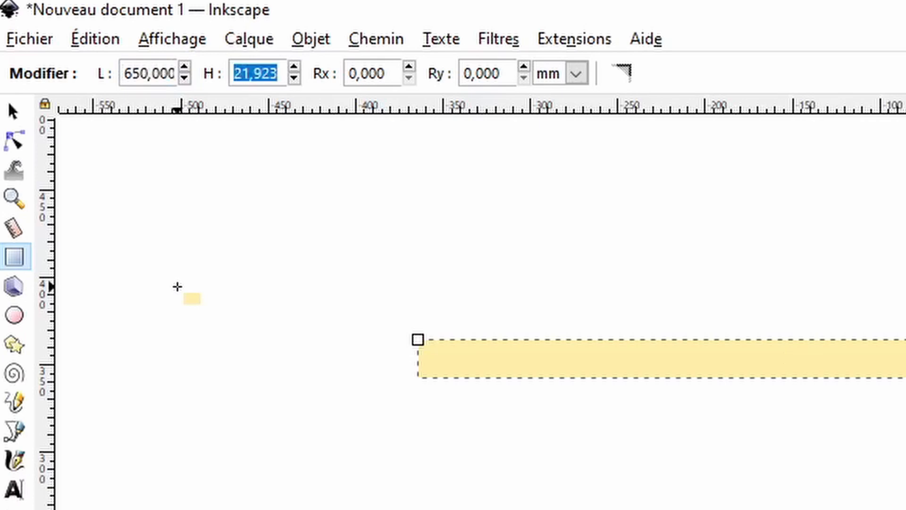
text(20)
key(Return)
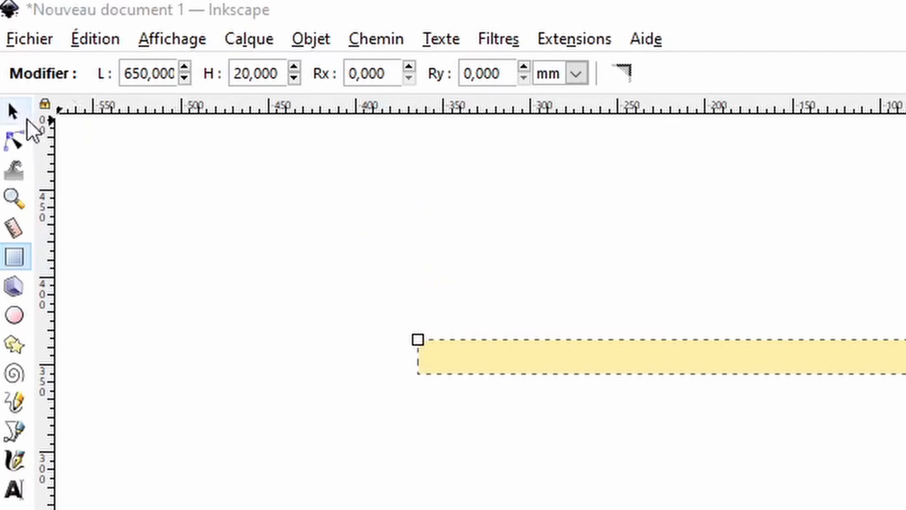
Position the thin rectangle at the origin, with X and Y both set to 0 mm.
click(16, 112)
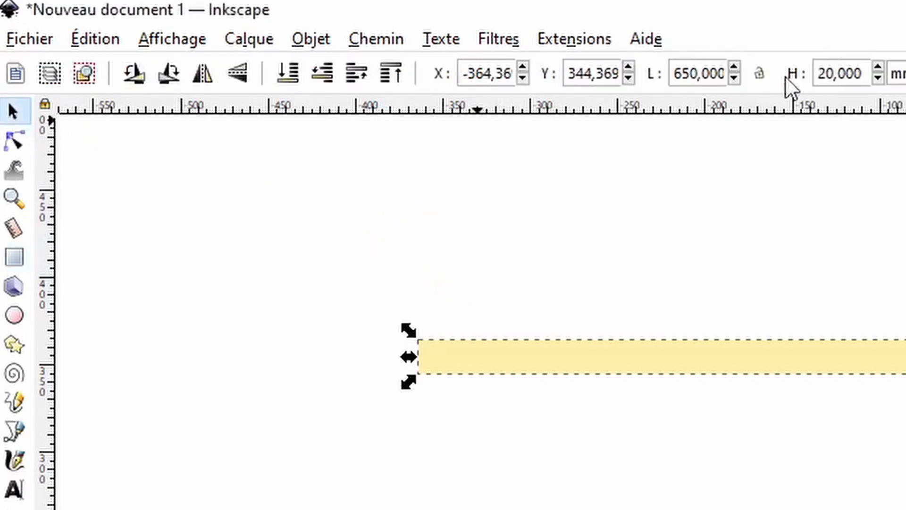
triple_click(509, 75)
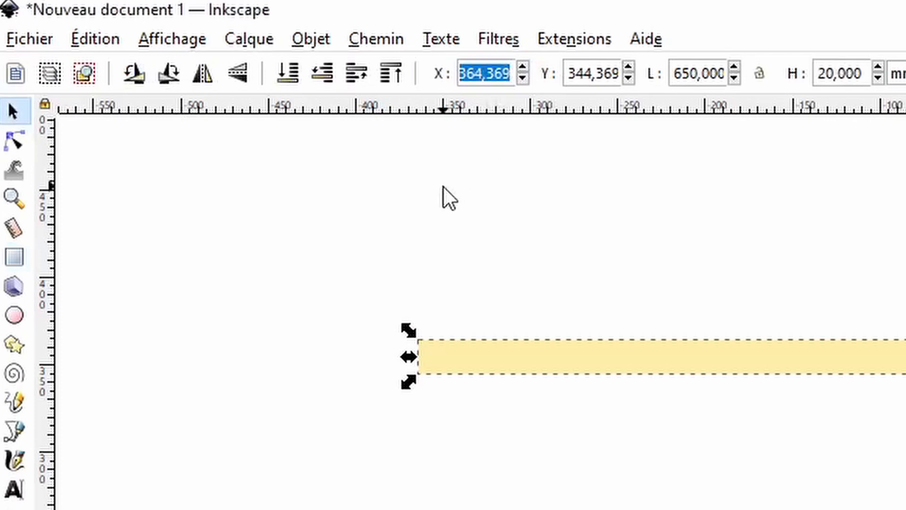
text(0)
key(Tab)
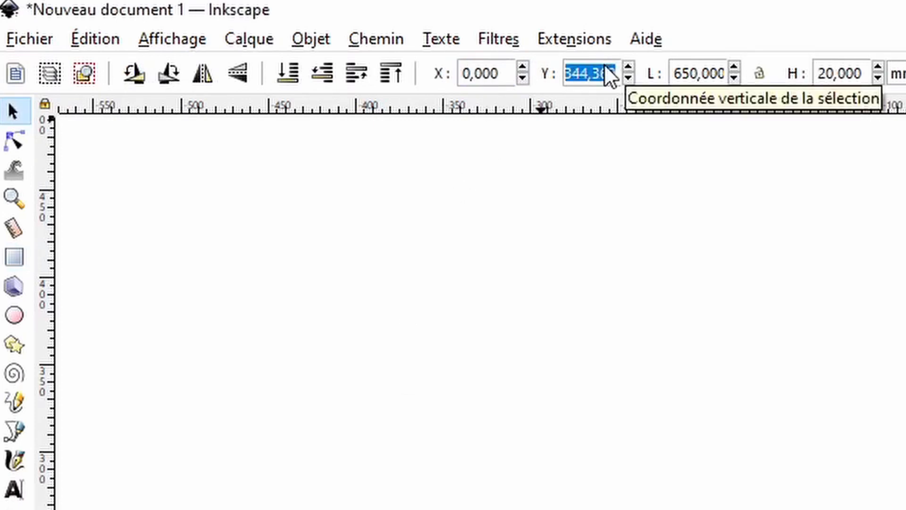
text(0)
key(Return)
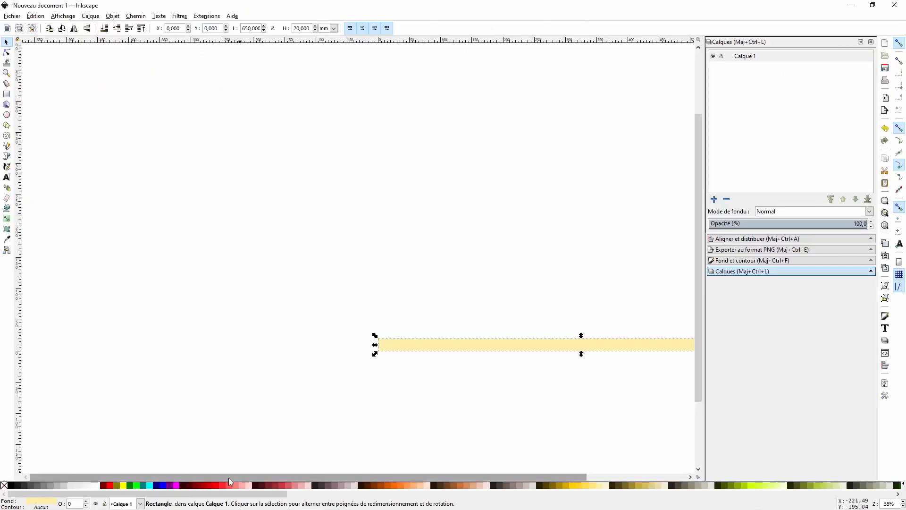
Draw a second rectangle, about 256 mm wide and 53 mm high, above the thin horizontal strip.
drag(228, 477, 362, 477)
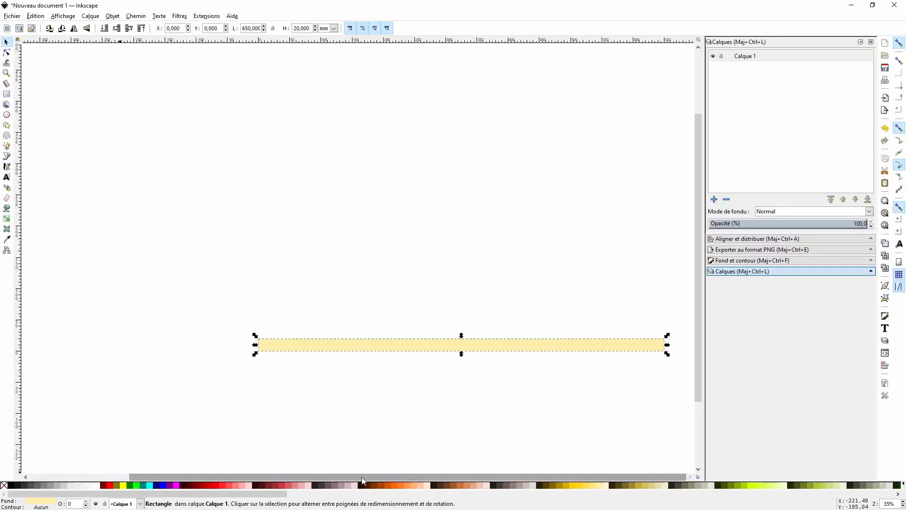
drag(701, 209, 701, 264)
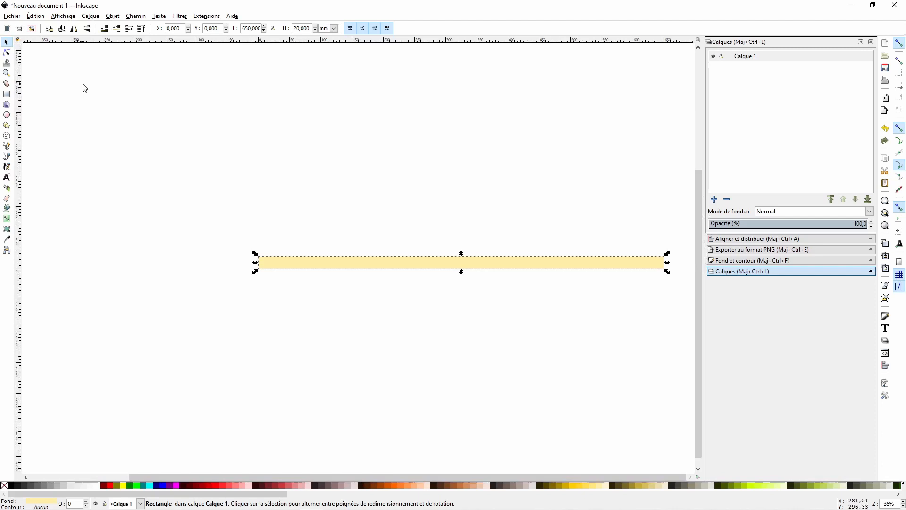
click(8, 94)
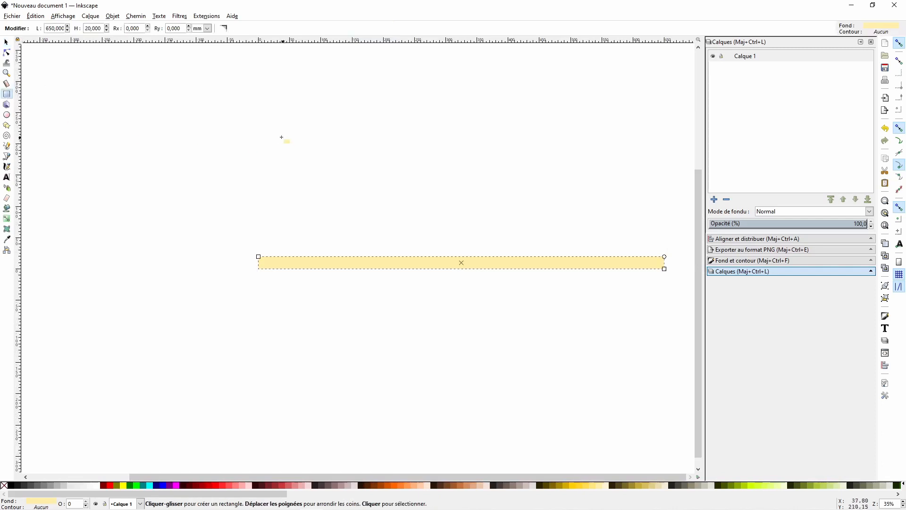
drag(223, 116, 383, 149)
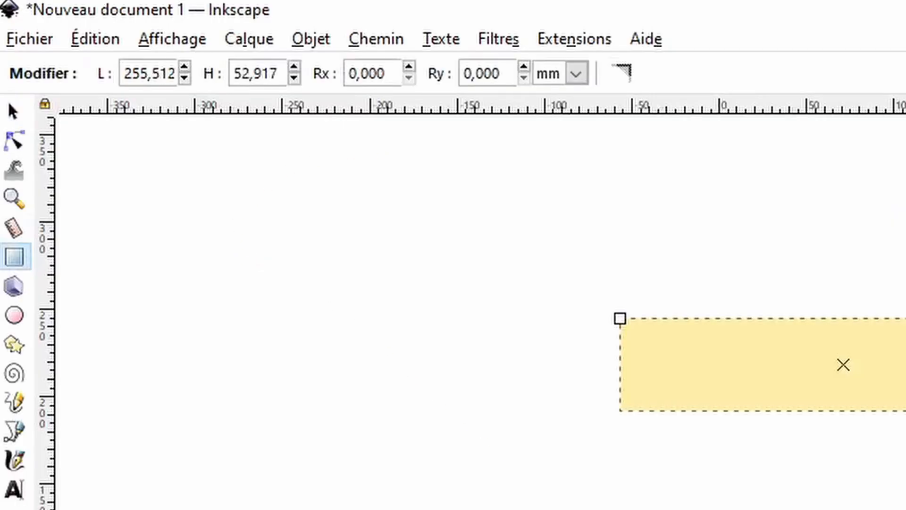
Fill the second rectangle with brown and set its width to 482 mm and its height to 6 mm.
click(453, 485)
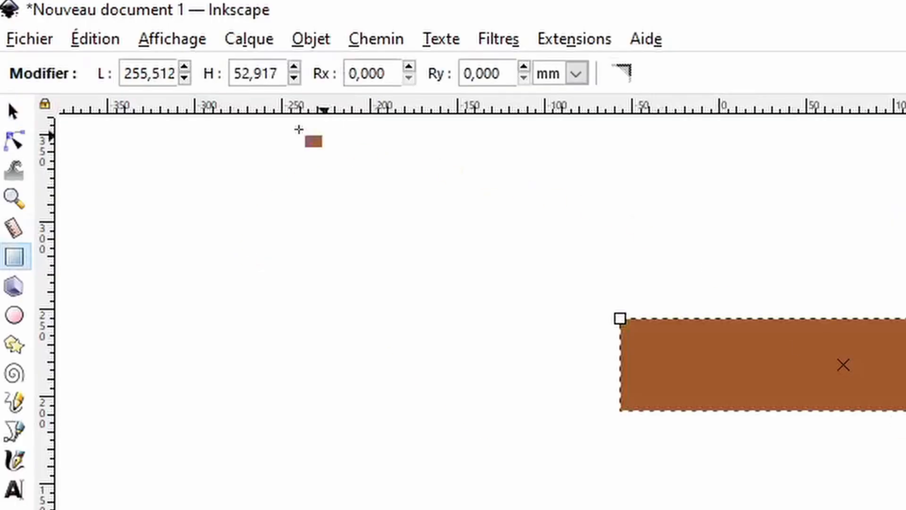
double_click(157, 75)
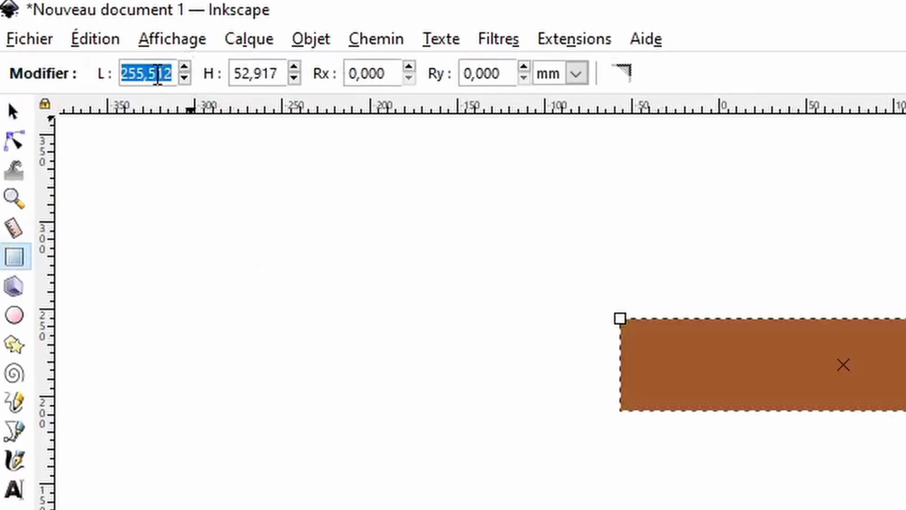
text(482)
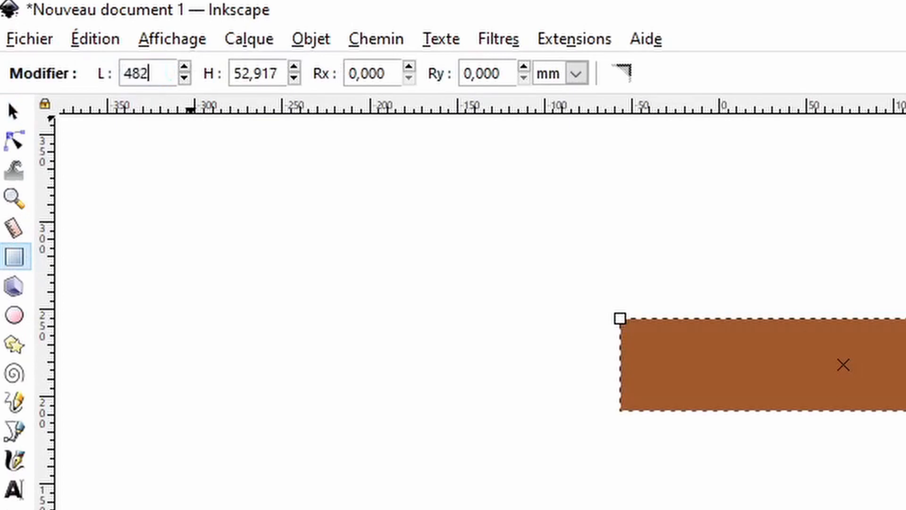
key(Tab)
text(6)
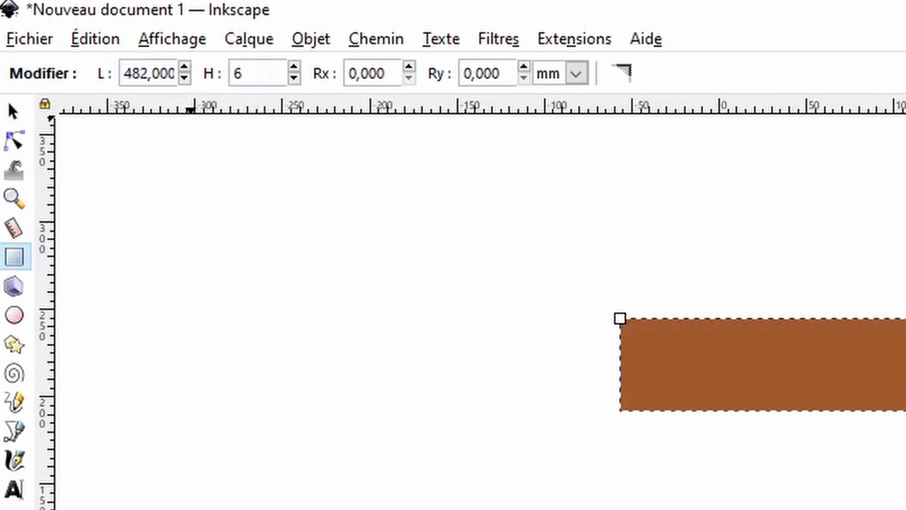
key(Return)
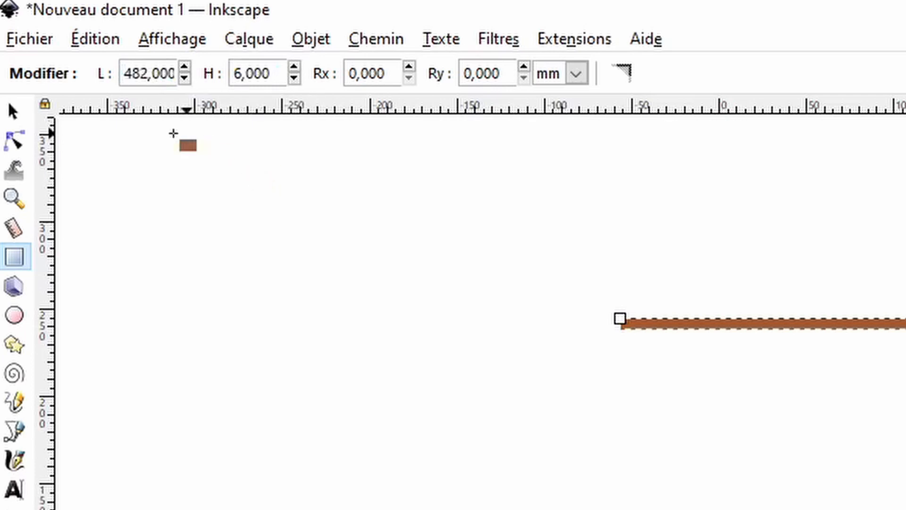
Align the brown strip vertically so its upper edge touches the lower edge of the yellow strip.
key(s)
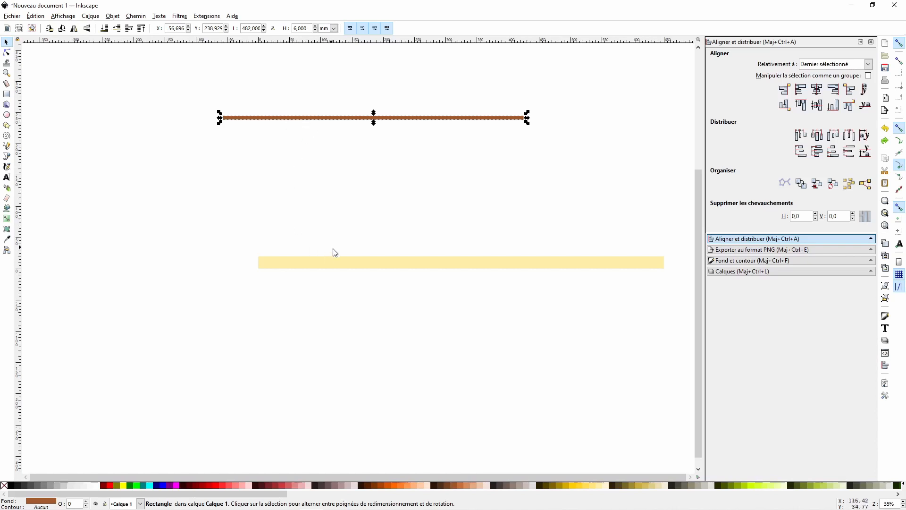
shift+click(339, 260)
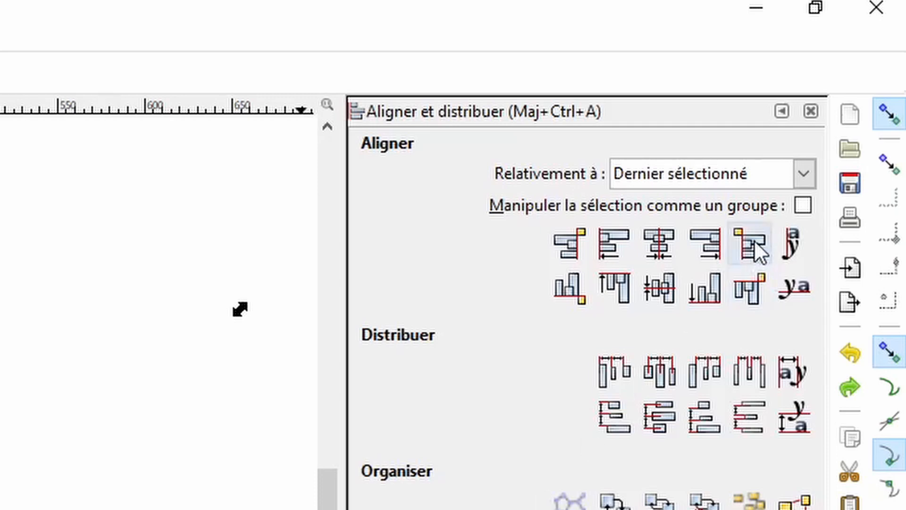
click(751, 291)
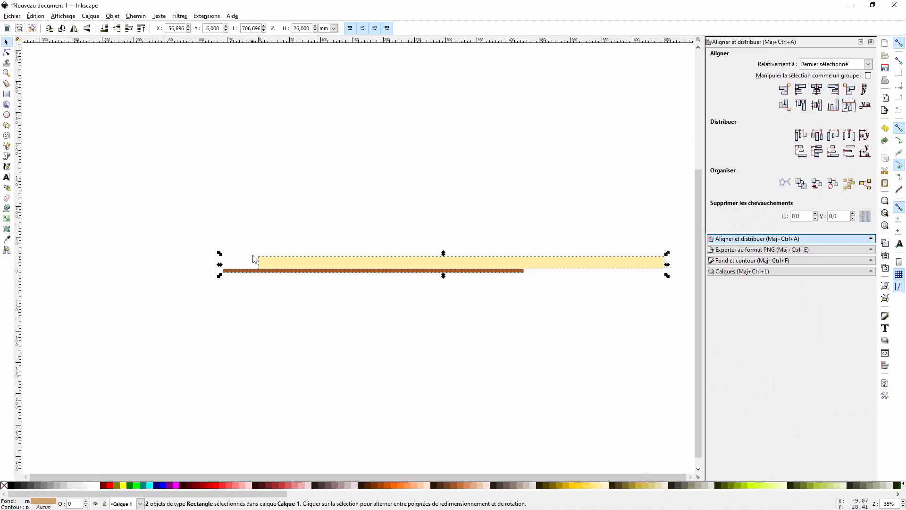
click(269, 225)
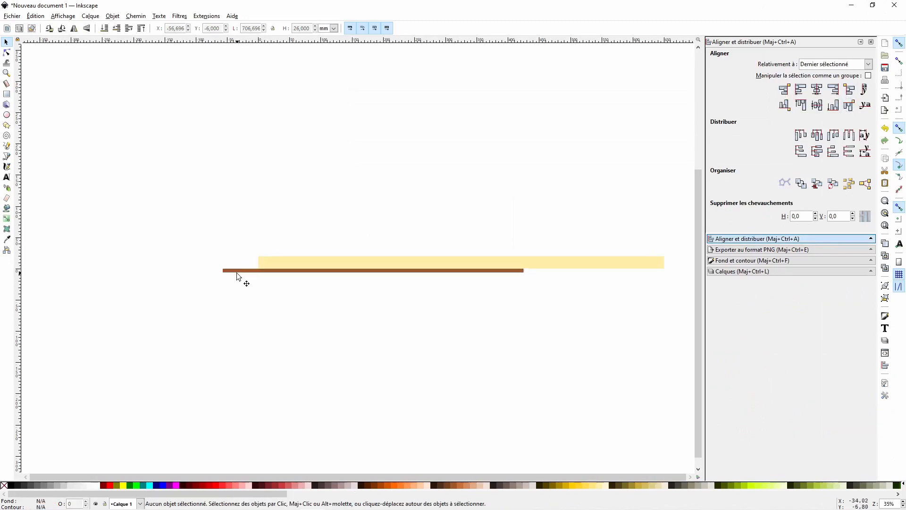
Set the brown strip's X position to -2 mm.
click(241, 270)
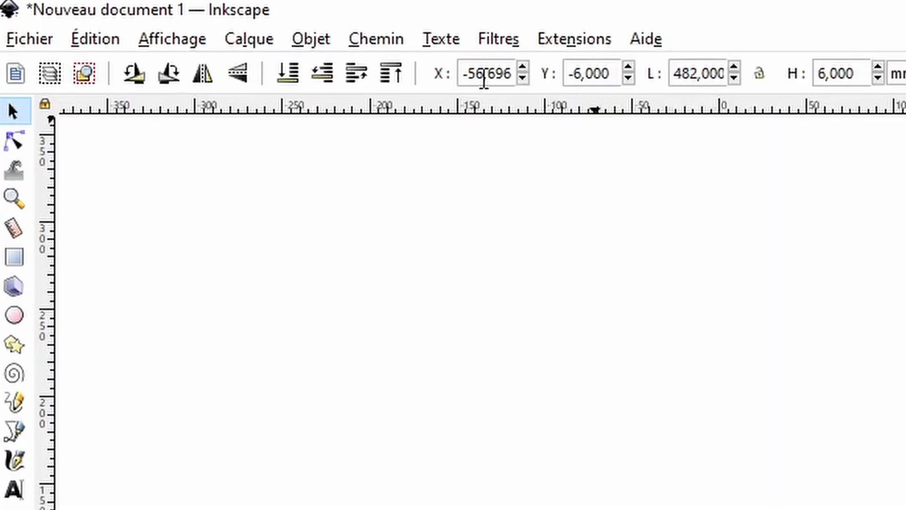
triple_click(500, 75)
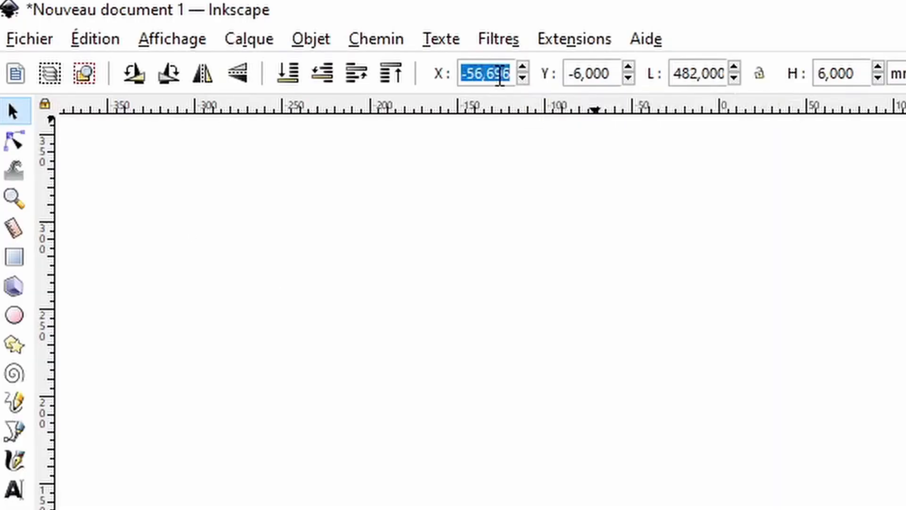
text(-2)
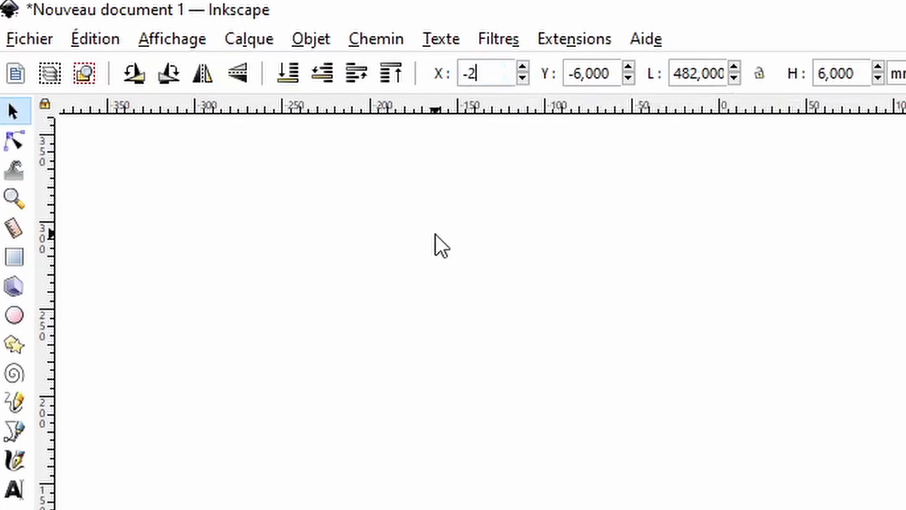
key(Return)
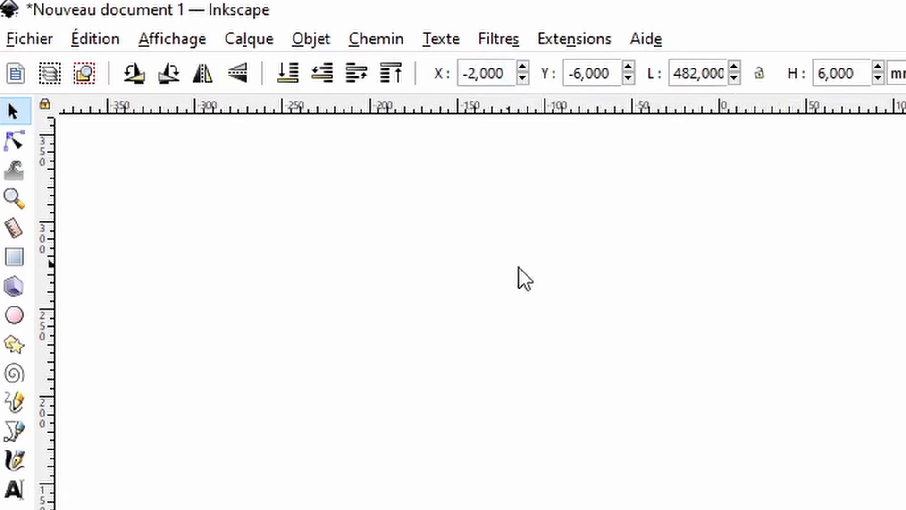
click(587, 292)
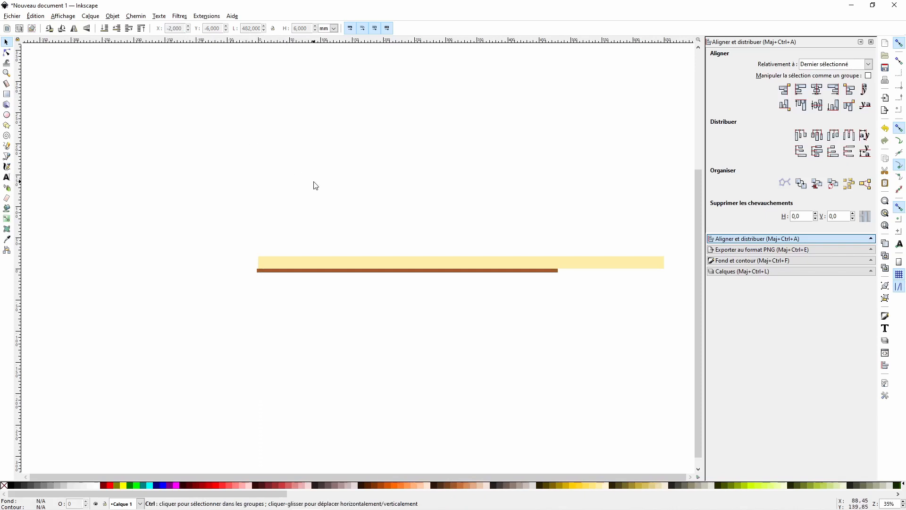
Draw a third rectangle above the strips, set it to 155 mm wide and 11 mm high, and fill it with red.
scroll(315, 185, up, 3)
scroll(316, 186, down, 2)
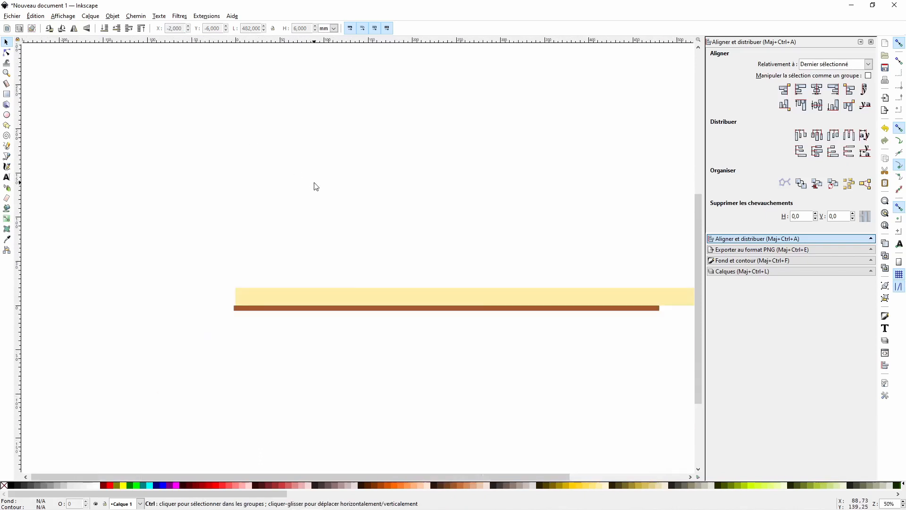
key(r)
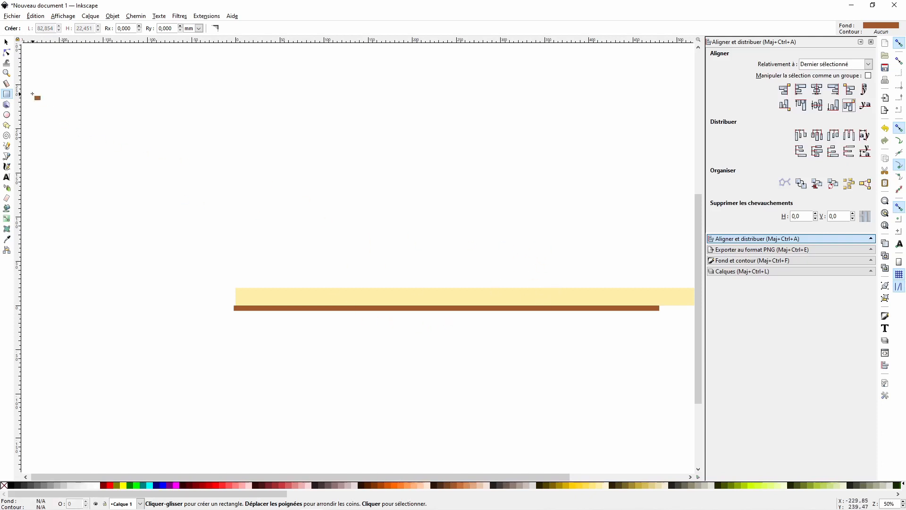
drag(142, 116, 326, 130)
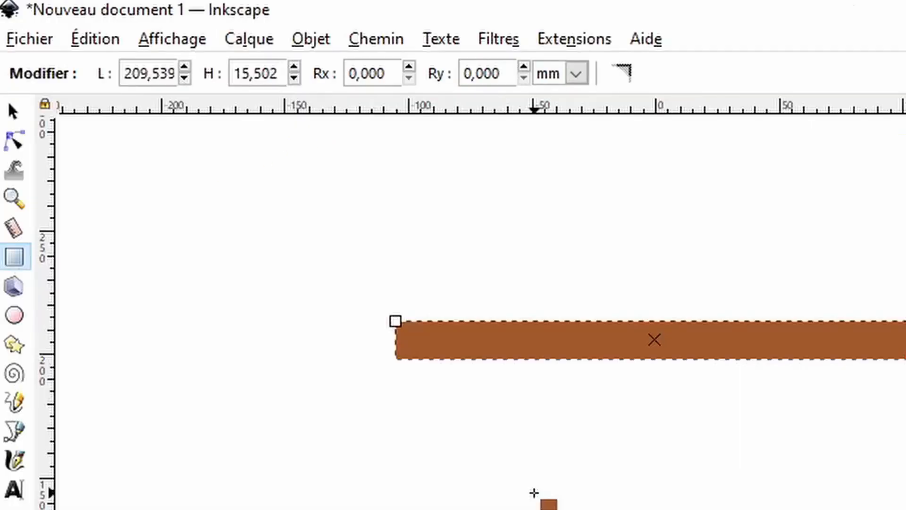
triple_click(142, 73)
text(155)
key(Tab)
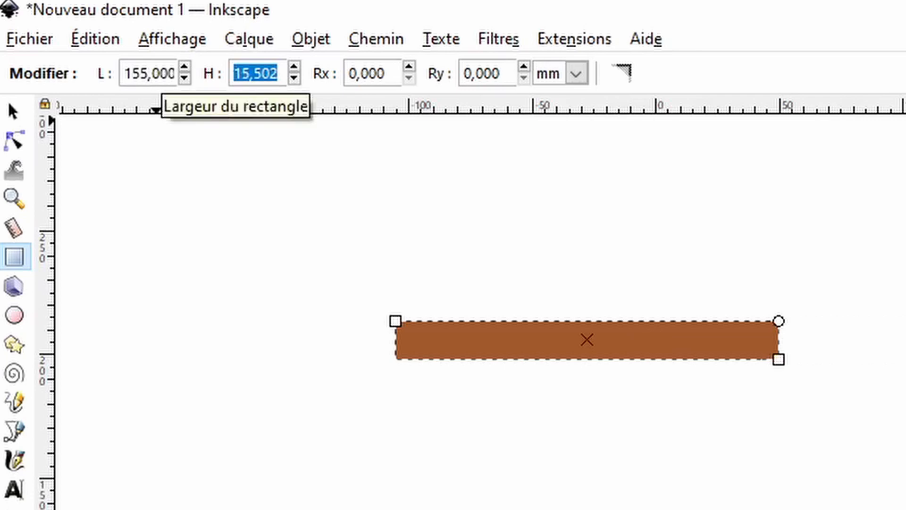
text(11)
key(Tab)
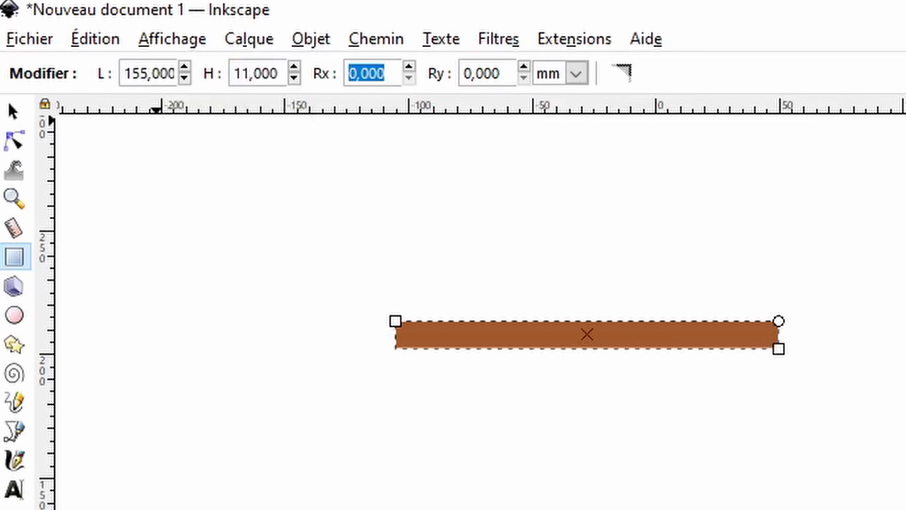
click(824, 509)
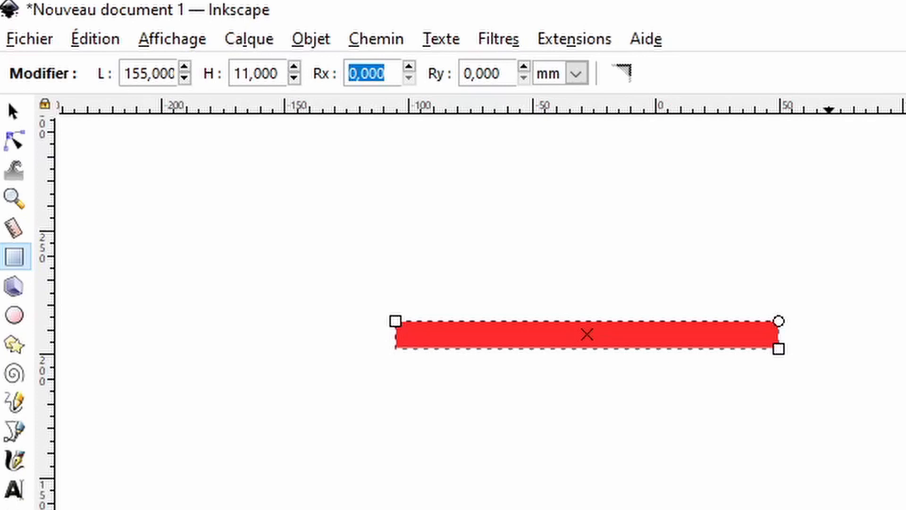
Draw an ellipse beside the red rectangle's left end and set its radii to Rx 20 mm and Ry 11 mm.
key(e)
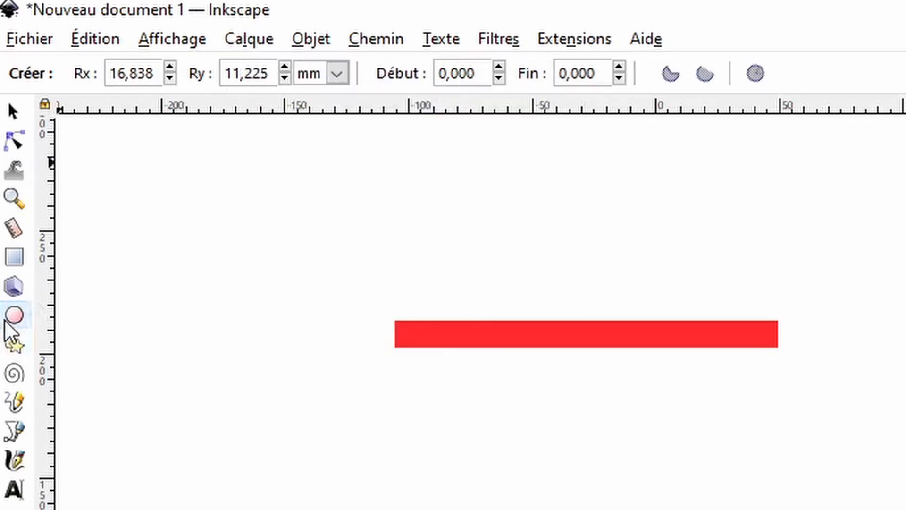
drag(155, 296, 314, 369)
triple_click(174, 73)
text(20)
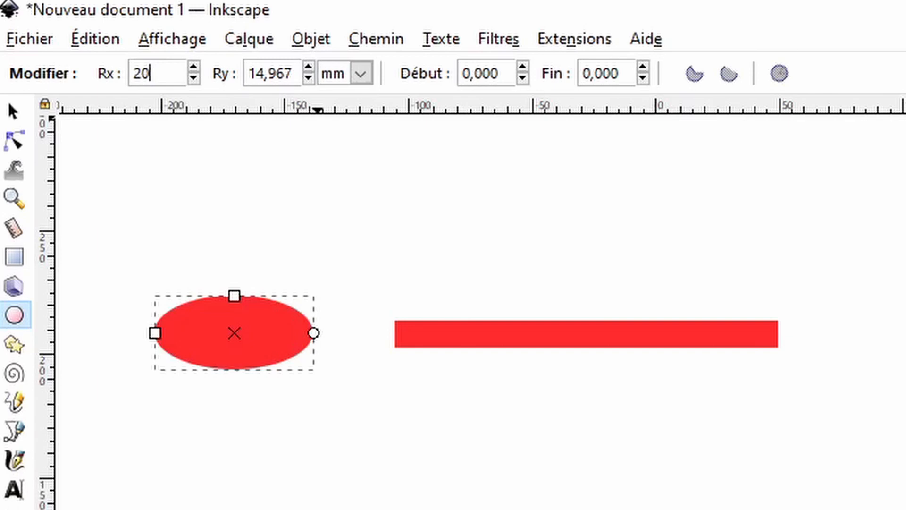
key(Tab)
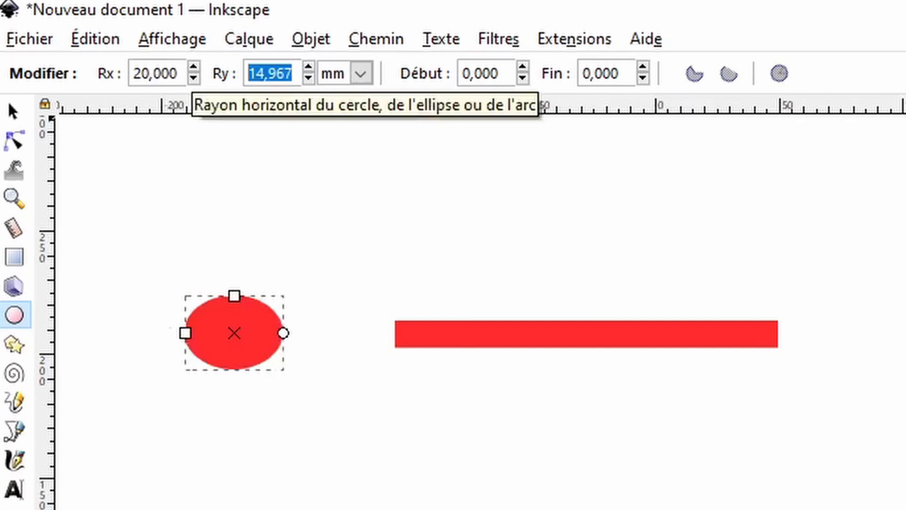
text(11)
key(Tab)
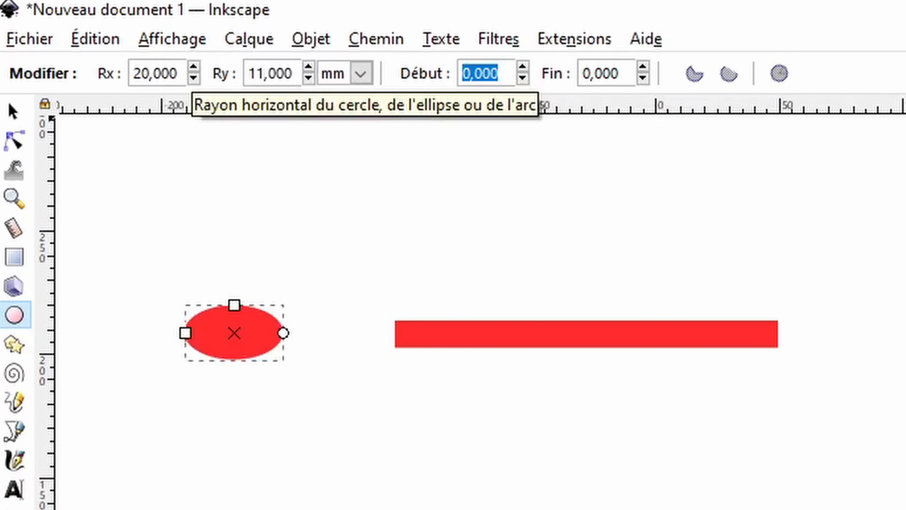
Reduce the ellipse to a quarter slice by setting its start angle to 180 and its end angle to 270.
text(180)
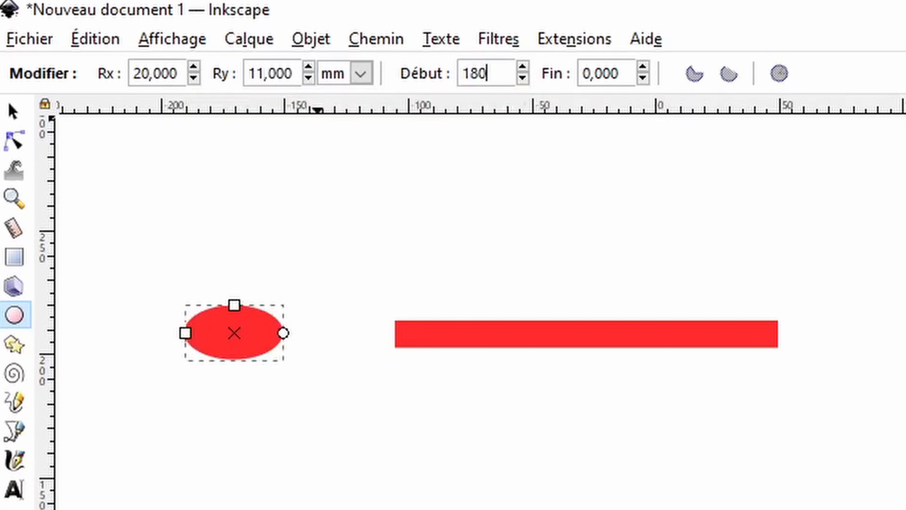
key(Tab)
text(270)
key(Tab)
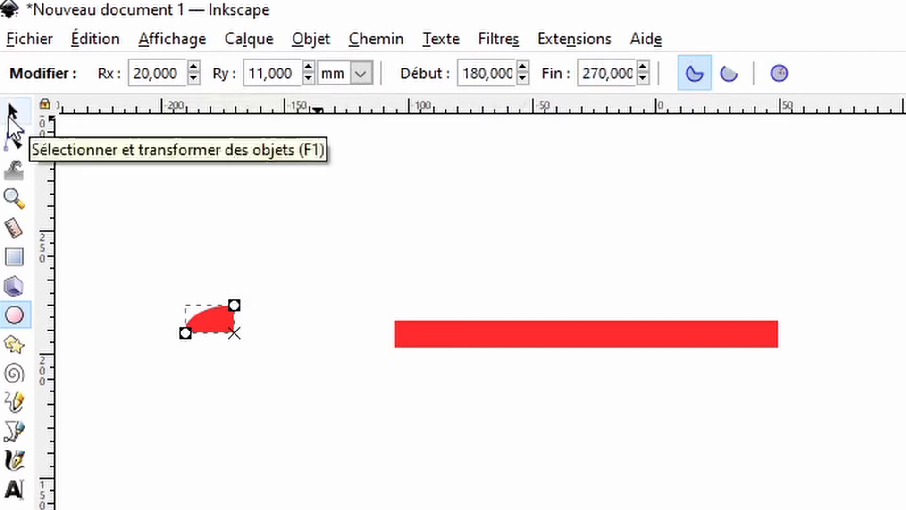
Move the quarter ellipse against the red rectangle's left end, snapping it to the corner.
click(10, 113)
drag(220, 320, 394, 335)
click(573, 432)
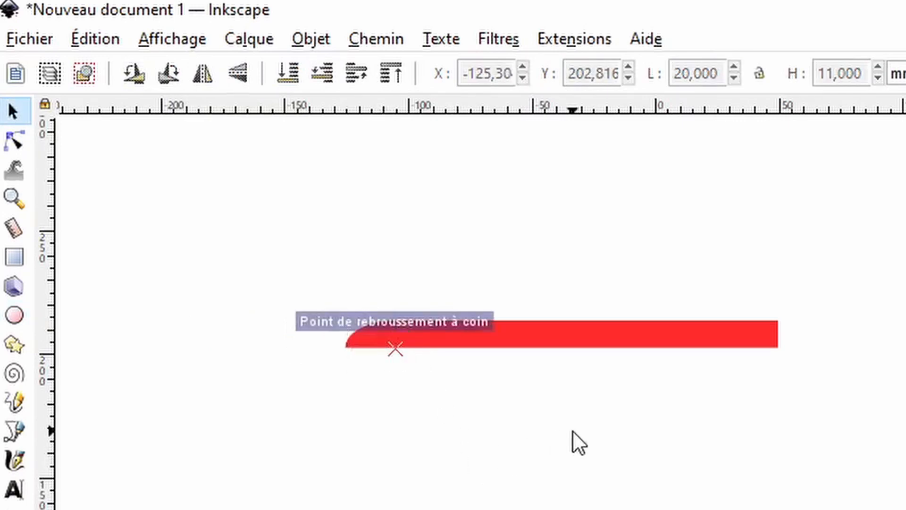
Merge the quarter ellipse and the red rectangle into one shape with a Union.
drag(243, 244, 844, 394)
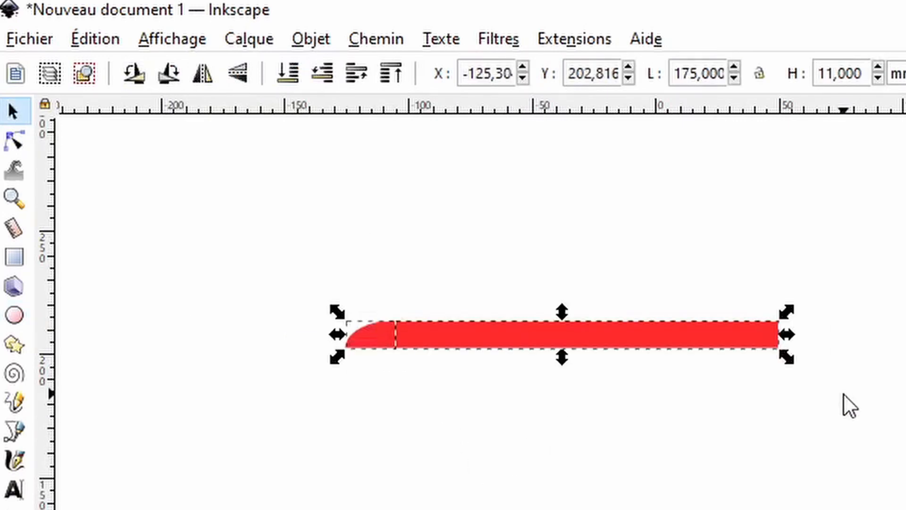
click(385, 38)
click(399, 65)
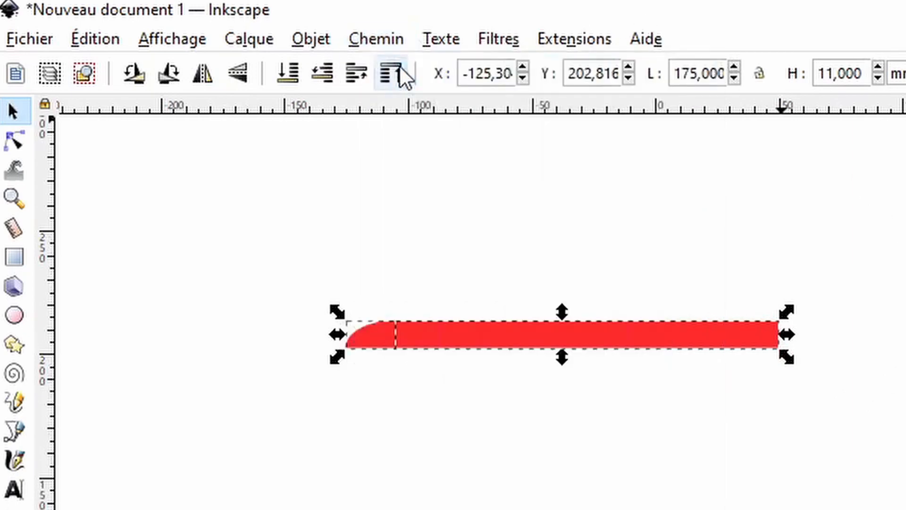
click(391, 38)
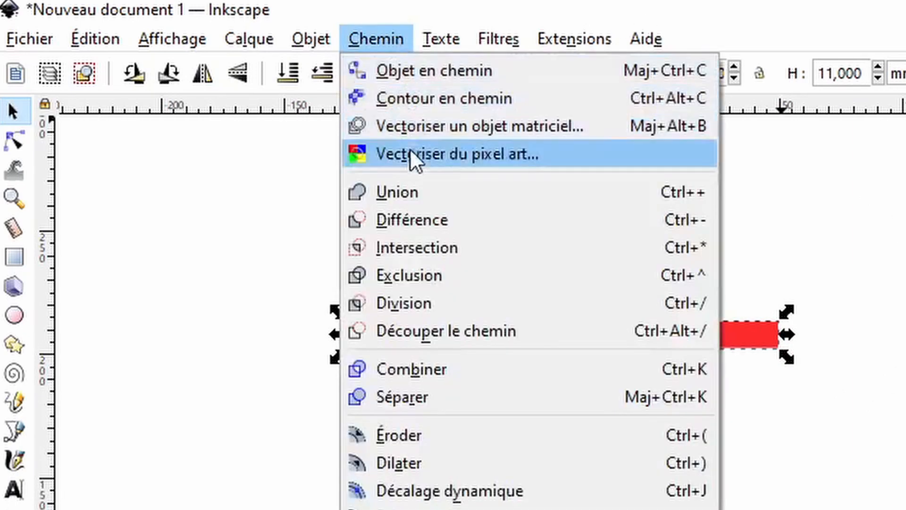
click(420, 200)
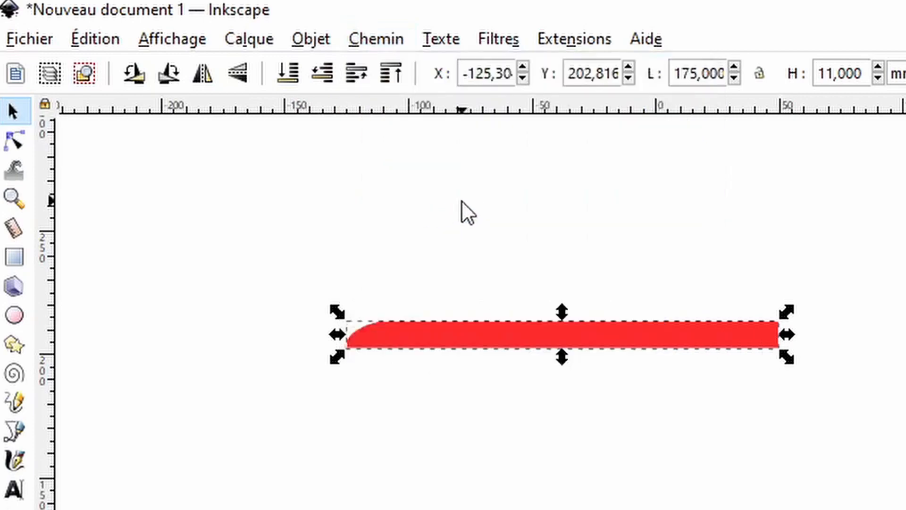
click(472, 218)
Align the bottom edge of the merged red shape with the bottom edge of the brown strip.
click(508, 343)
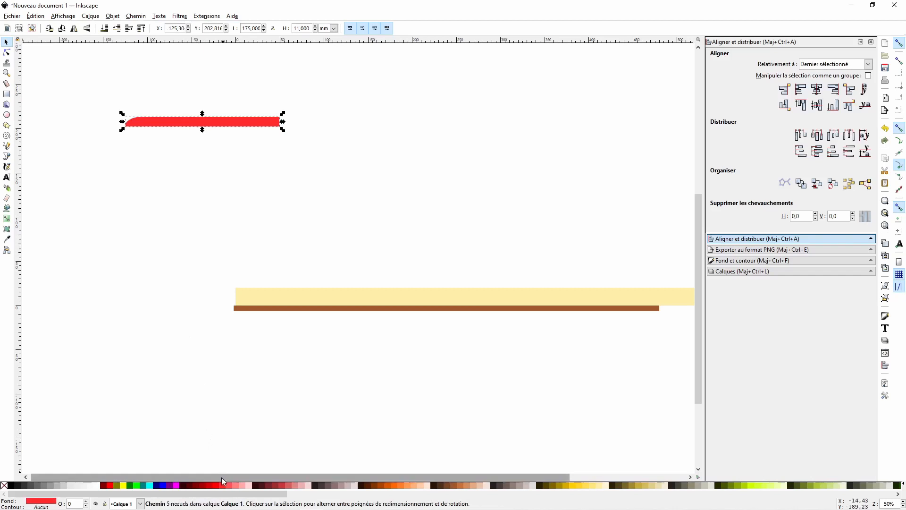
drag(224, 477, 318, 477)
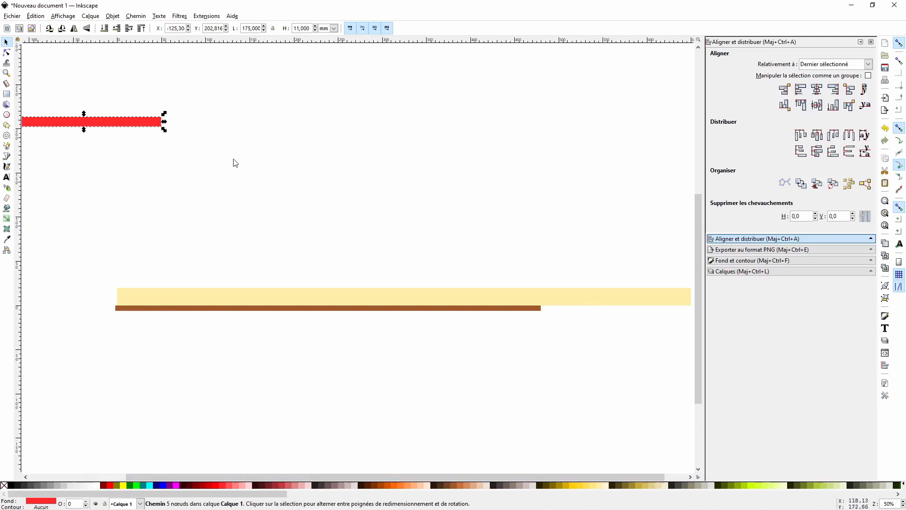
shift+click(381, 313)
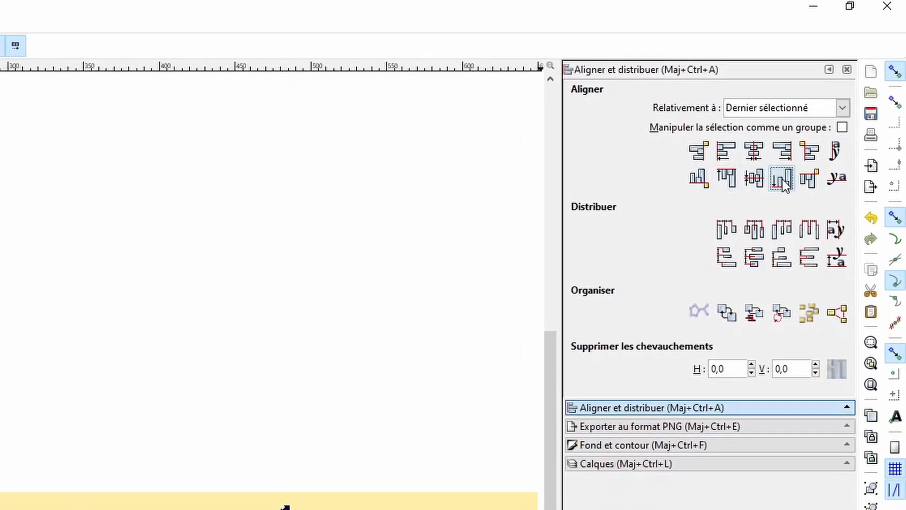
click(769, 196)
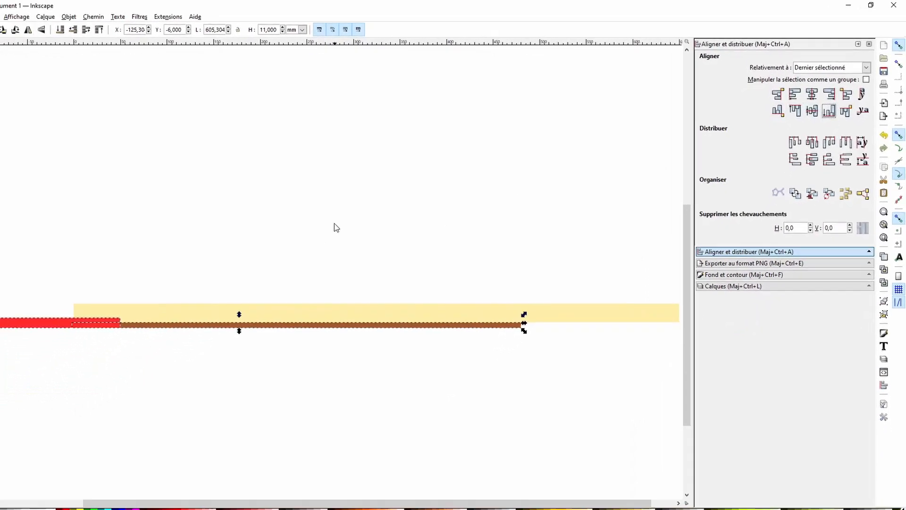
Align the right edge of the merged red shape with the right edge of the pale yellow rectangle.
click(150, 270)
click(60, 304)
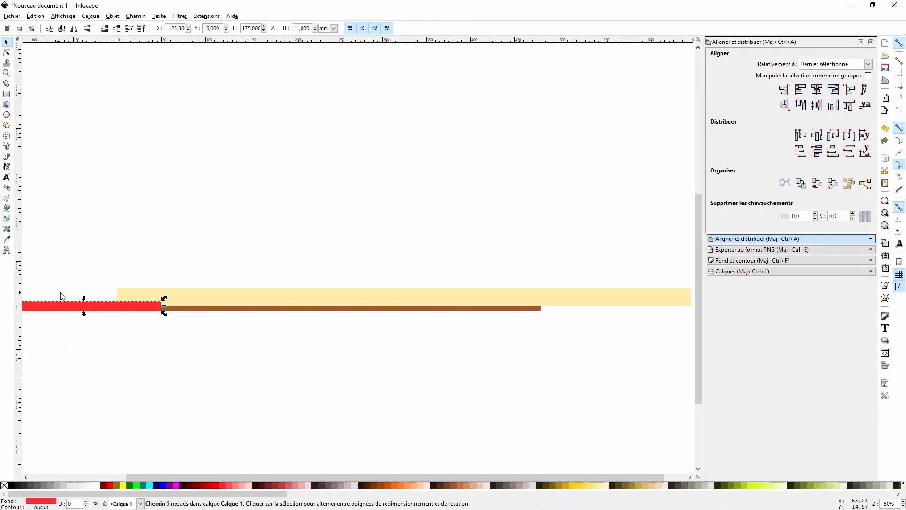
shift+click(322, 291)
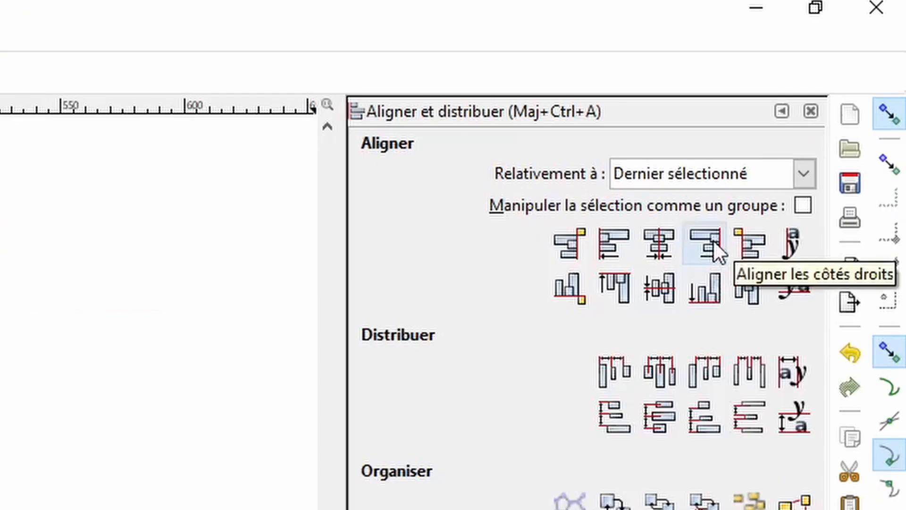
click(837, 88)
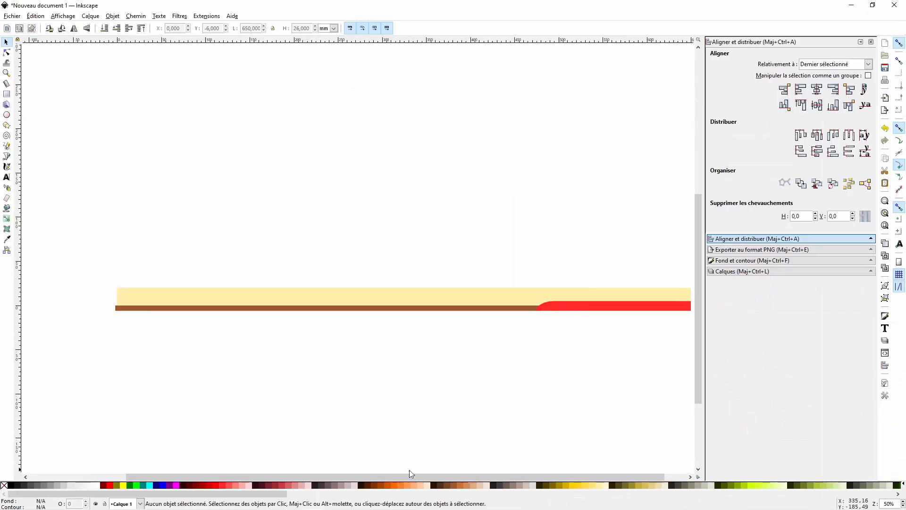
Duplicate the red shape in place over the end of the yellow rectangle.
drag(393, 477, 452, 477)
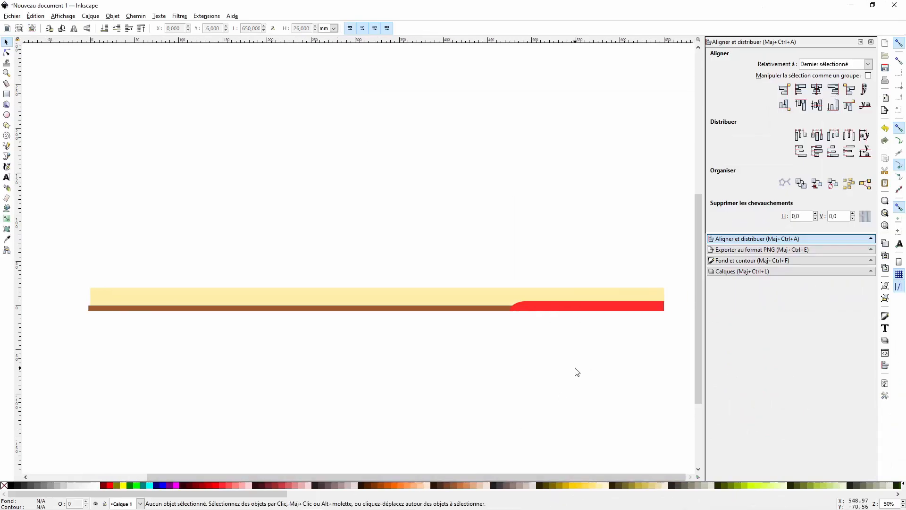
scroll(572, 362, left, 4)
scroll(571, 362, right, 4)
scroll(571, 362, up, 4)
drag(698, 347, 698, 327)
drag(531, 474, 556, 472)
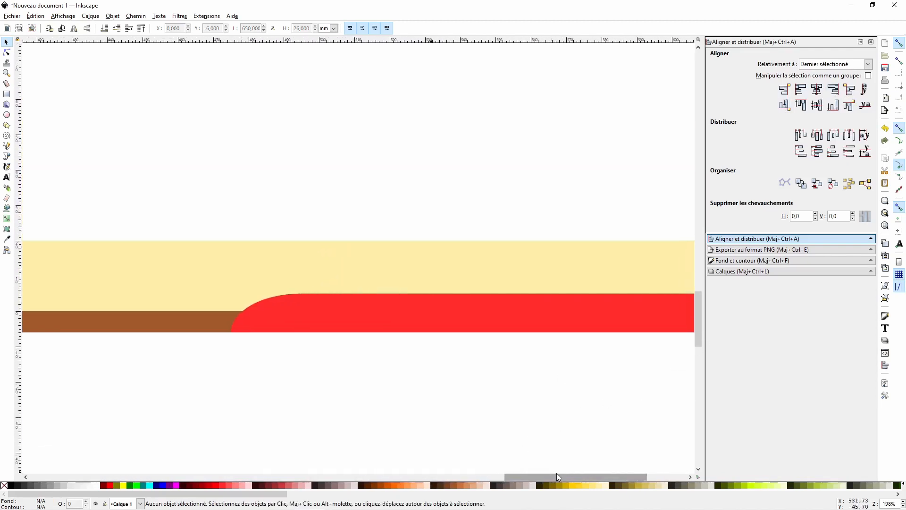
click(452, 304)
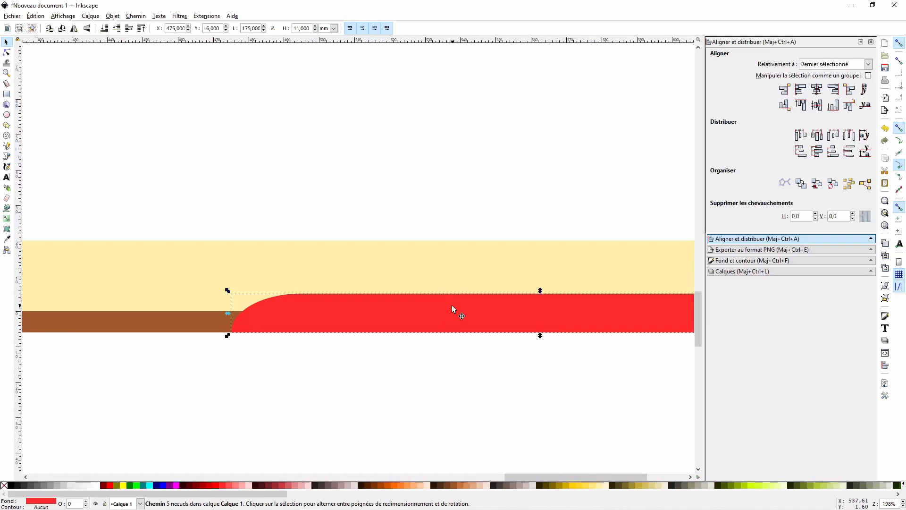
right_click(452, 309)
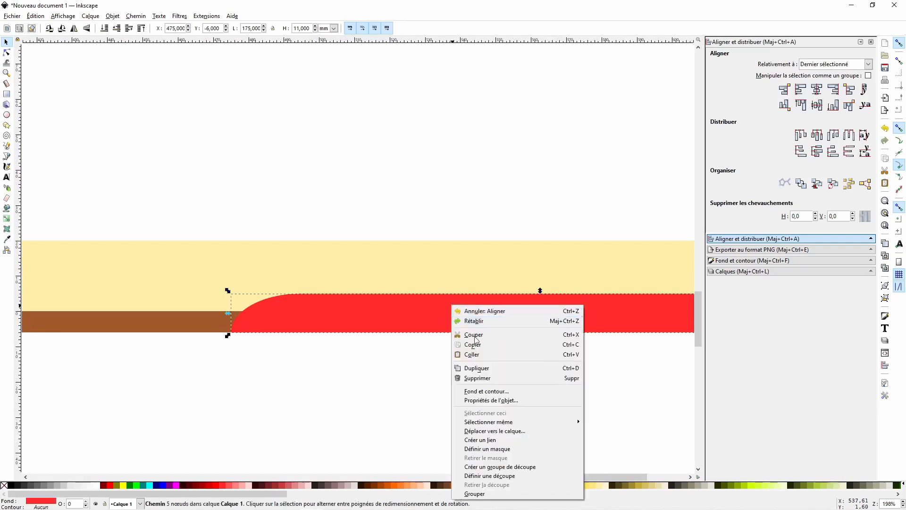
click(485, 369)
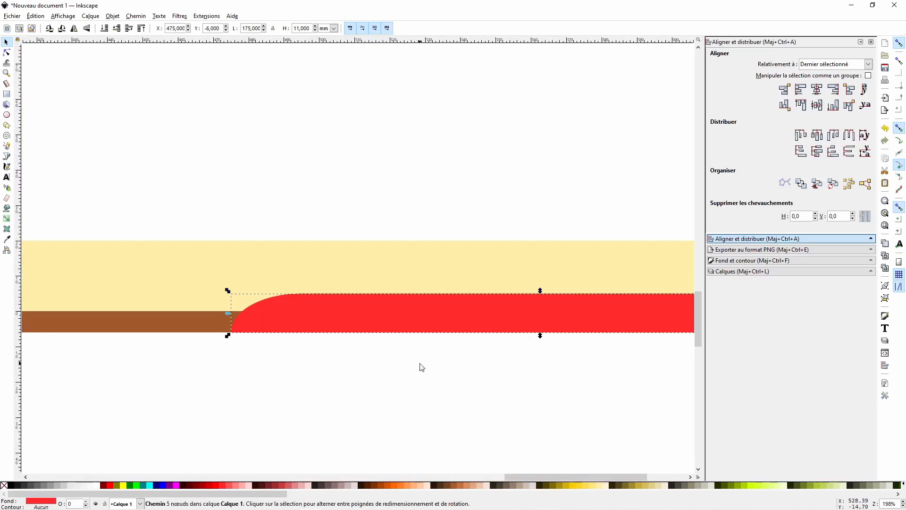
Convert the top red shape and the yellow rectangle to paths and cut the red one from the yellow with Difference.
shift+click(451, 266)
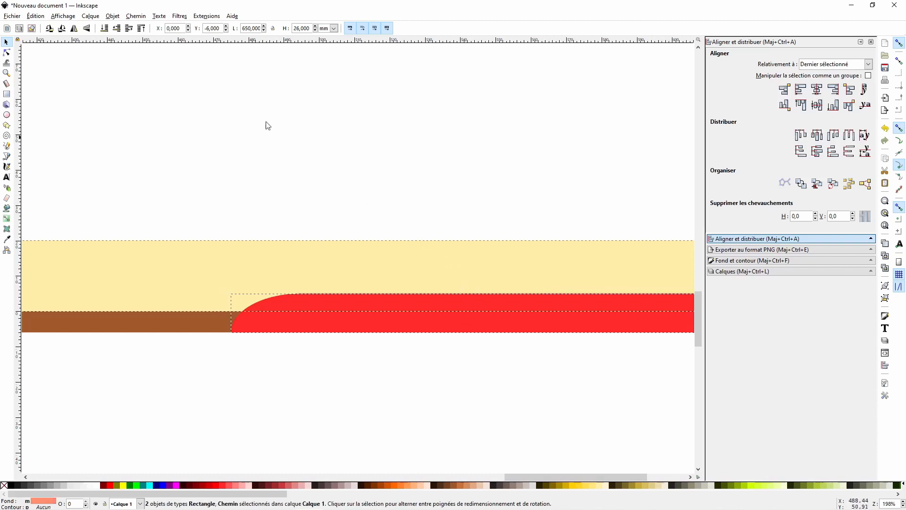
click(136, 16)
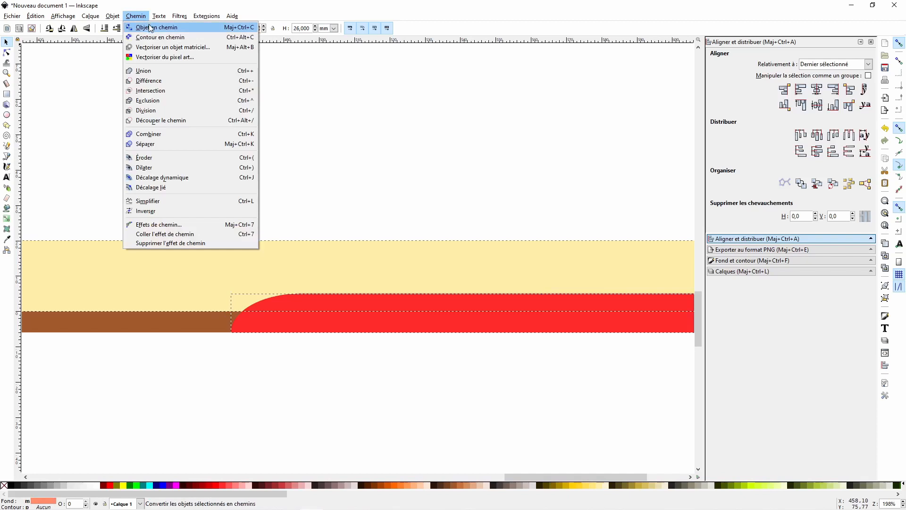
click(150, 28)
click(143, 18)
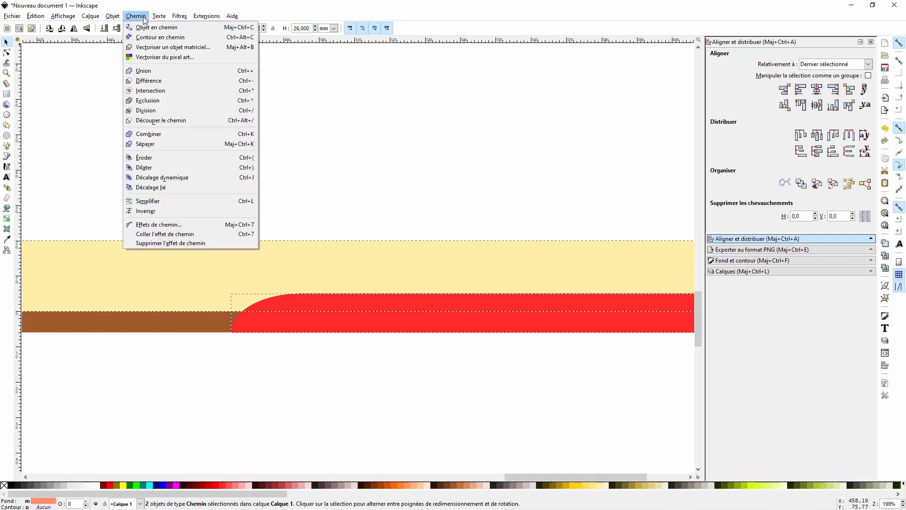
click(169, 81)
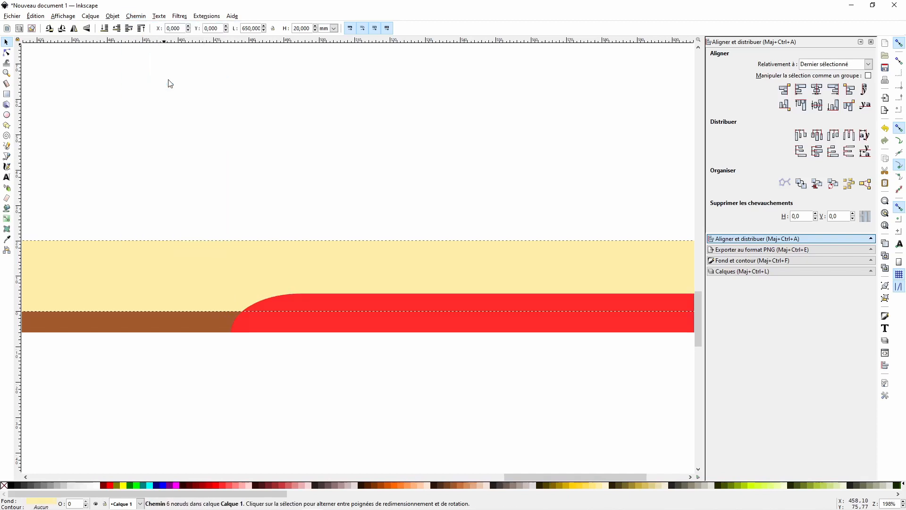
Convert the remaining red shape and the brown strip to paths and subtract the red from the brown with Difference.
click(402, 325)
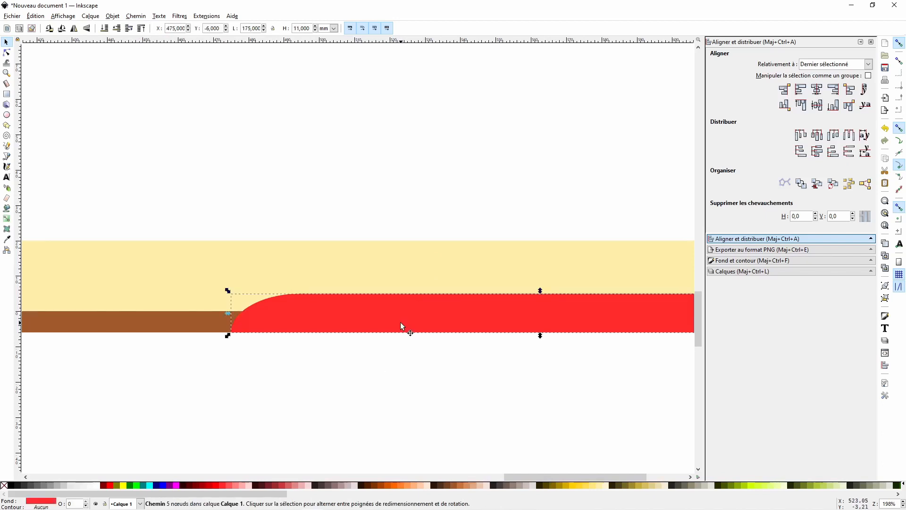
key(shift)
shift+click(199, 319)
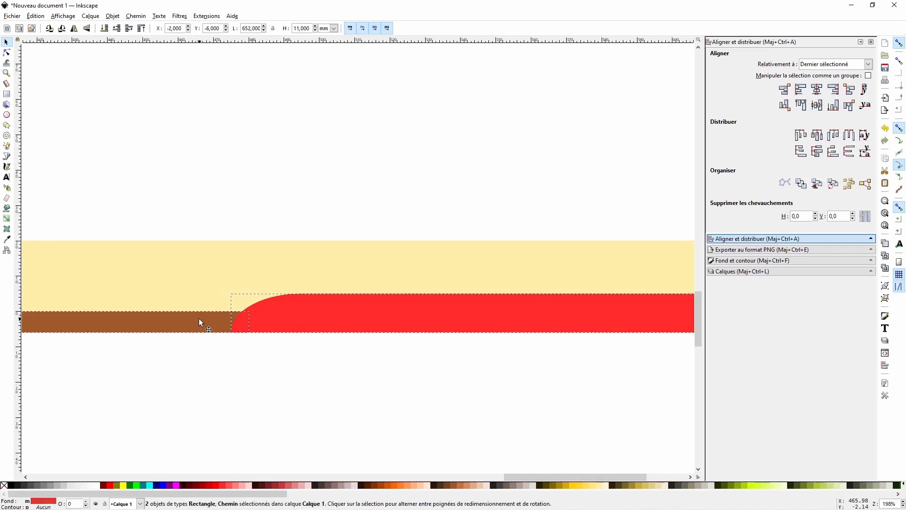
click(142, 18)
click(142, 18)
click(144, 19)
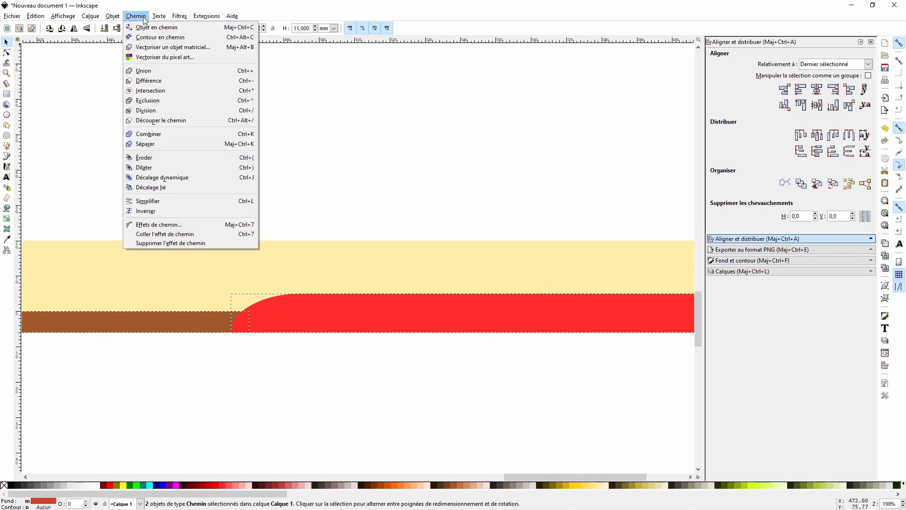
click(163, 79)
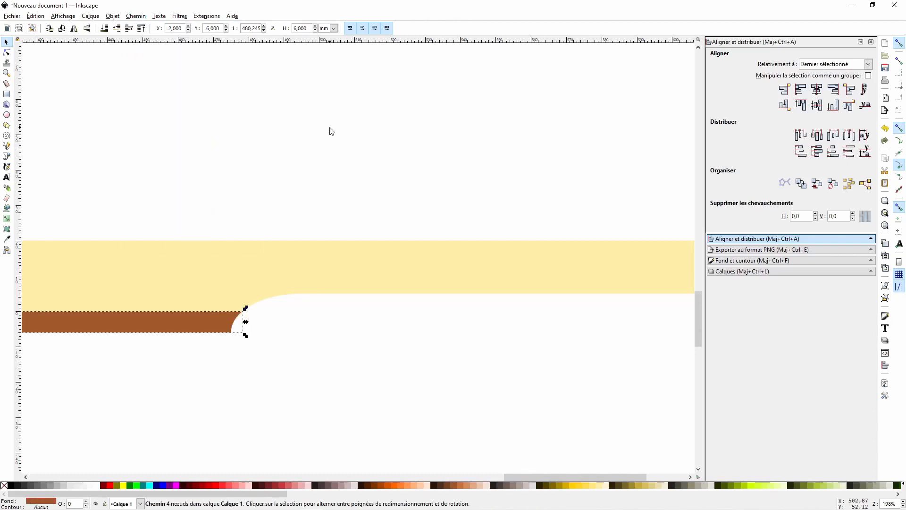
Move the brown strip well below the yellow shape, to about X 74.4 mm and Y -125.2 mm.
scroll(389, 147, down, 4)
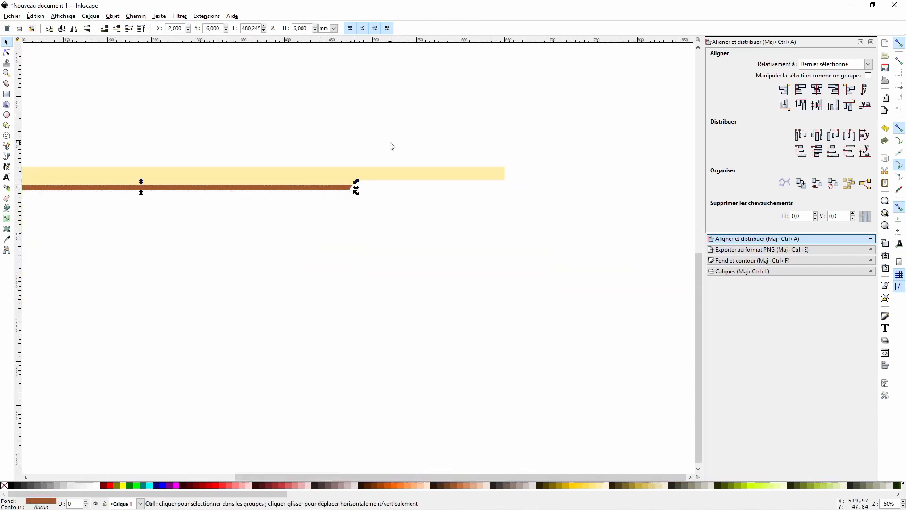
drag(302, 188, 369, 293)
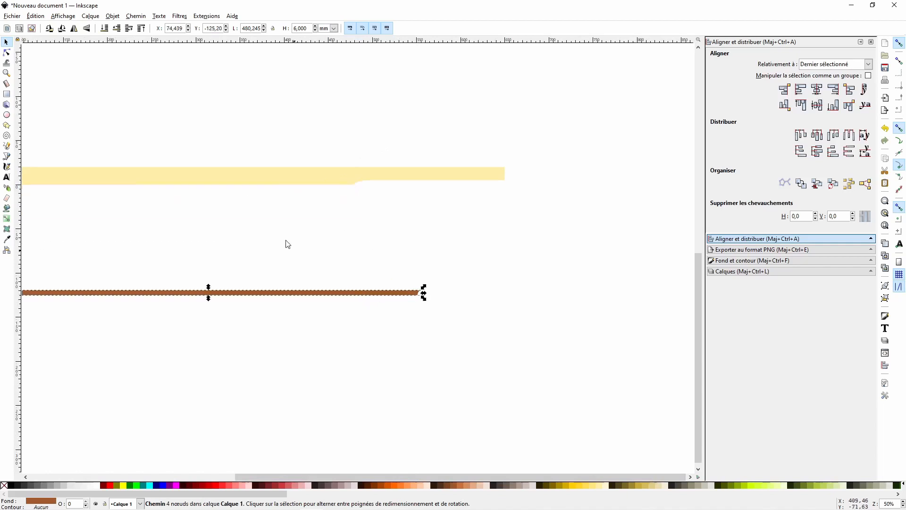
scroll(406, 216, up, 3)
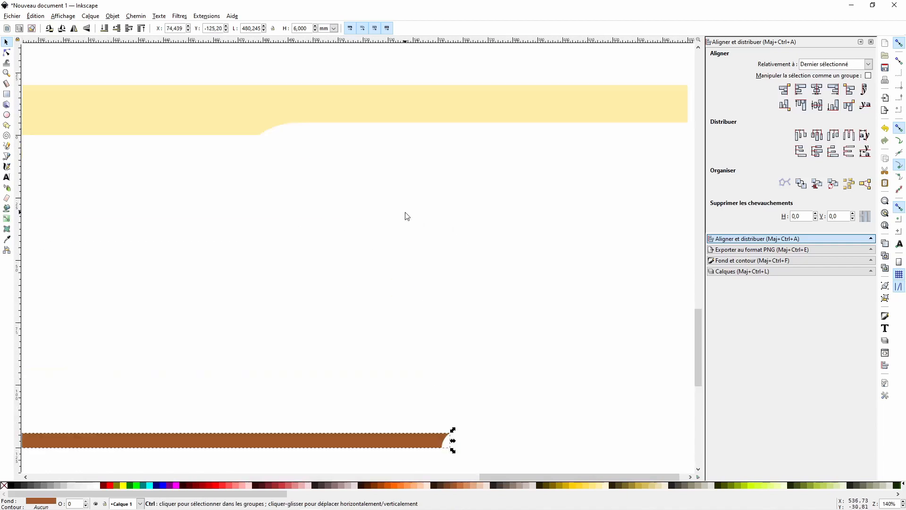
scroll(406, 216, down, 4)
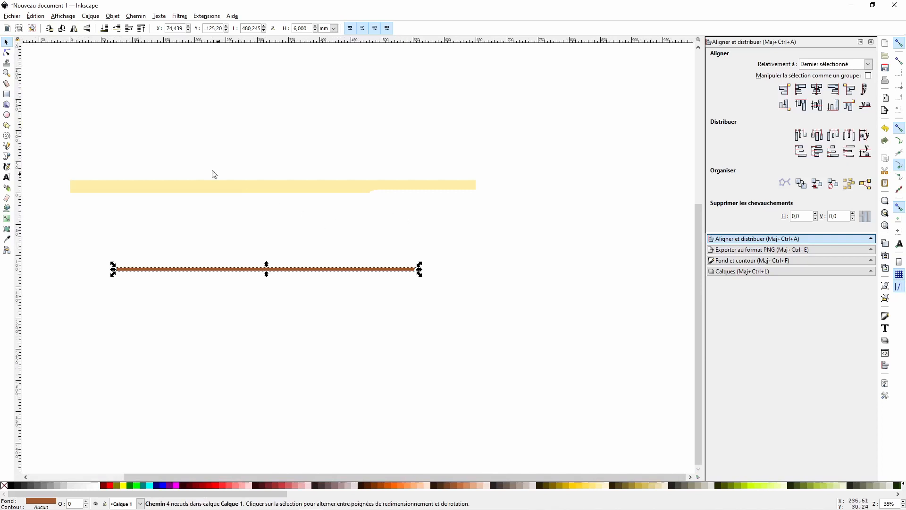
Create a new blank document and copy the brown strip from the first document.
click(17, 19)
click(30, 31)
click(303, 271)
right_click(303, 270)
click(324, 305)
Paste the copied brown strip into Nouveau document 2 and maximize that document's window.
mouse_move(452, 508)
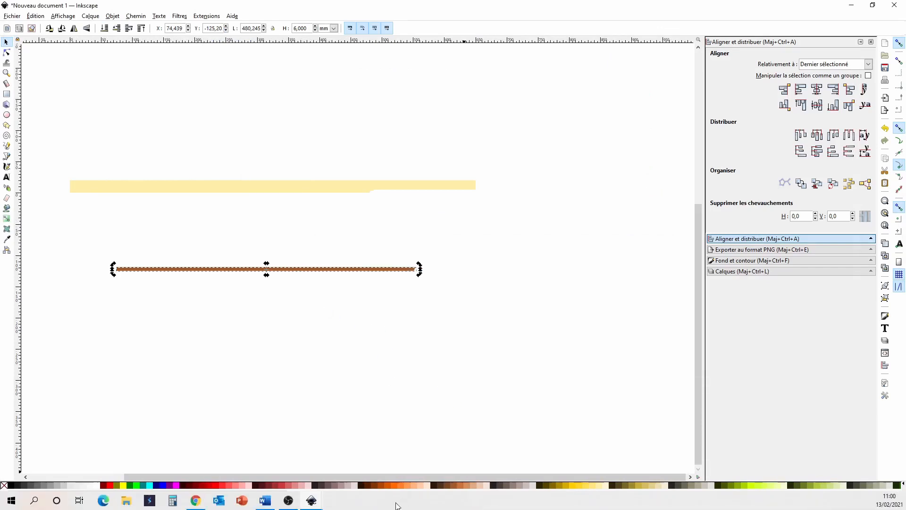
mouse_move(319, 499)
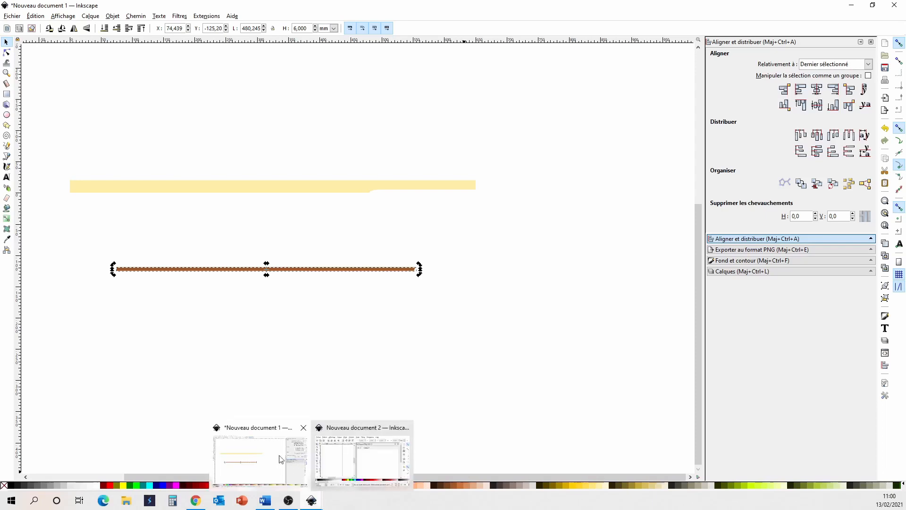
click(388, 459)
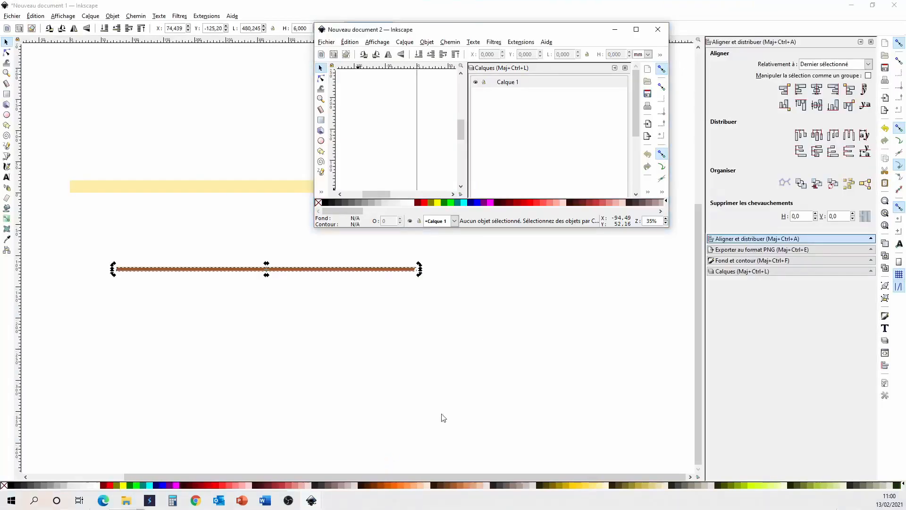
right_click(386, 130)
click(405, 176)
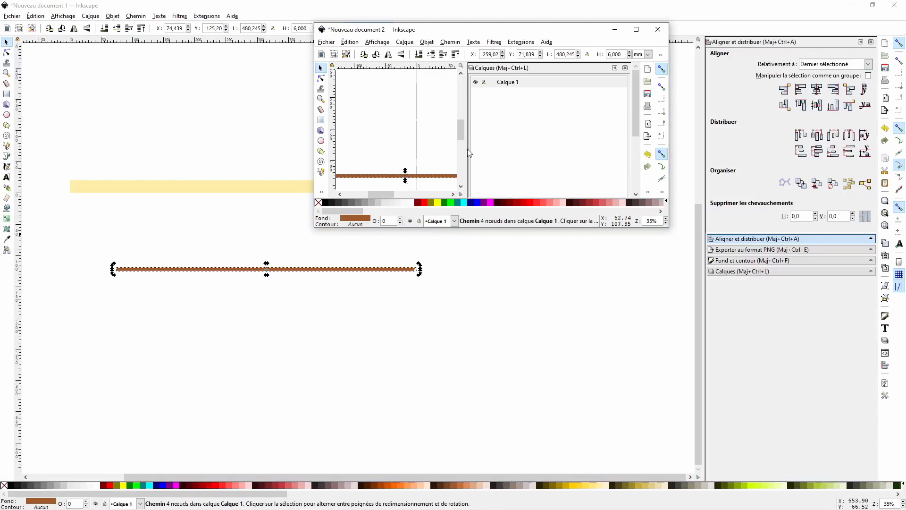
click(635, 29)
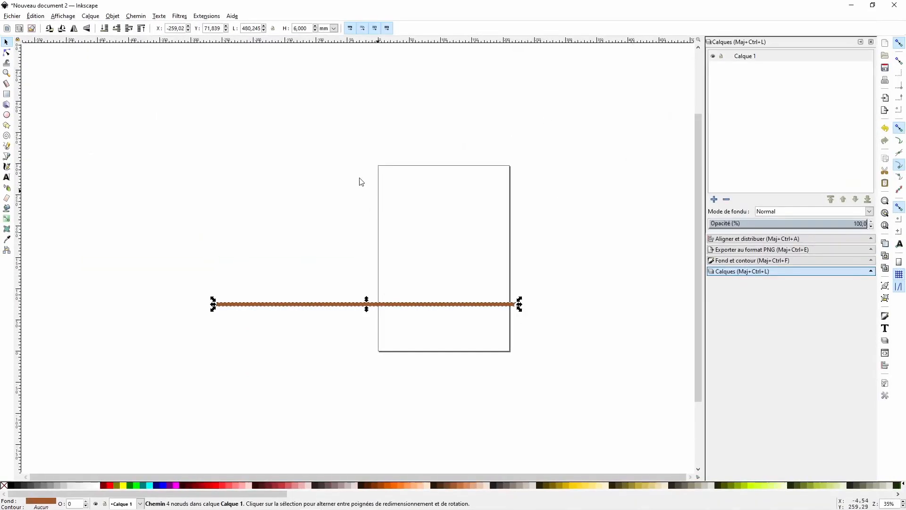
Turn off the page border display in the new document's properties.
click(13, 16)
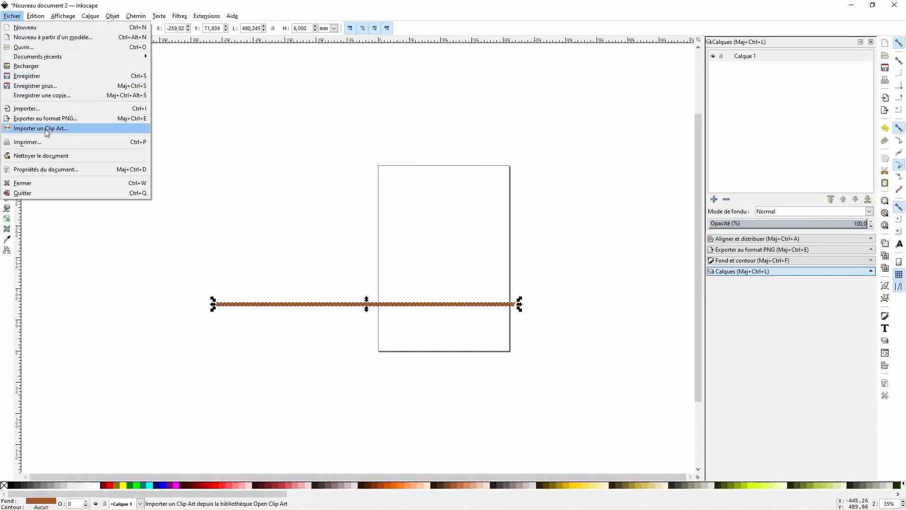
click(59, 171)
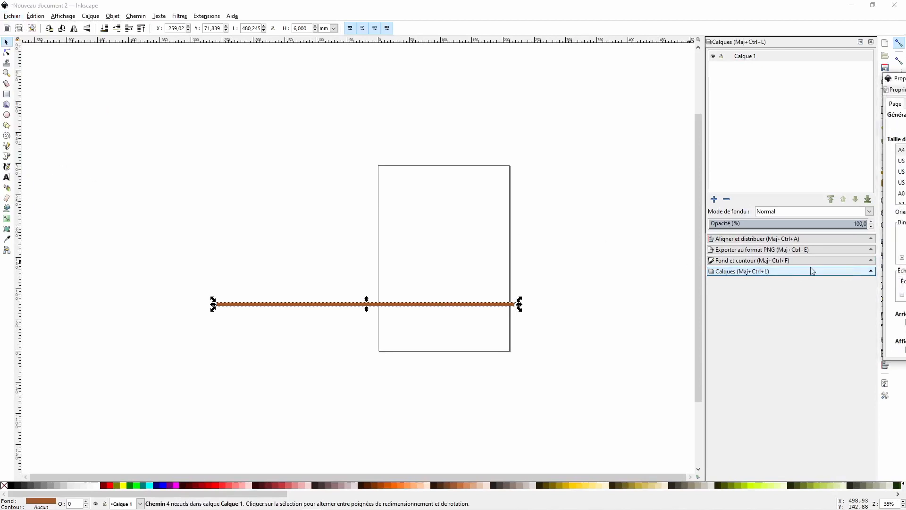
drag(900, 82, 658, 75)
click(763, 314)
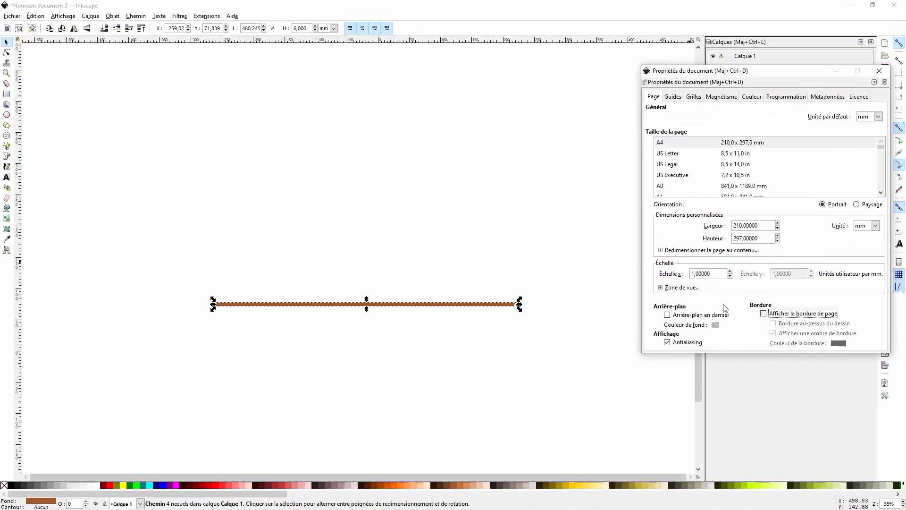
click(579, 269)
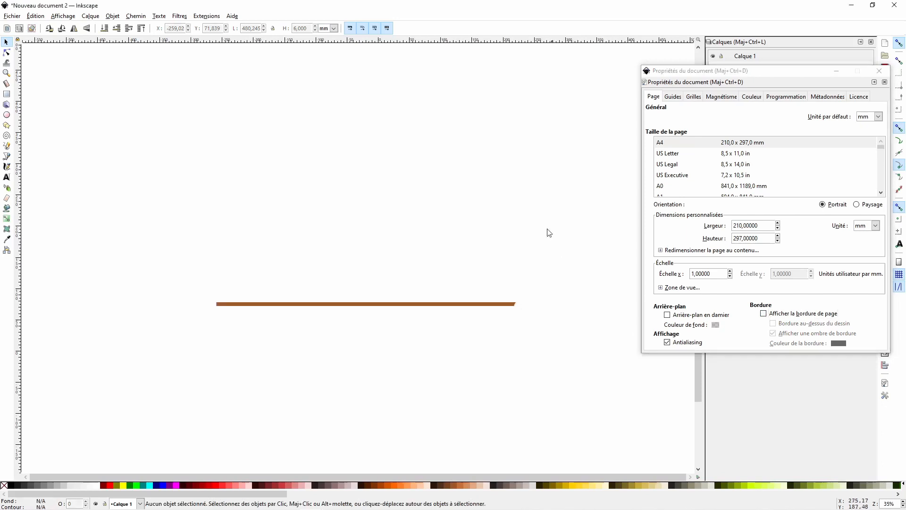
click(879, 70)
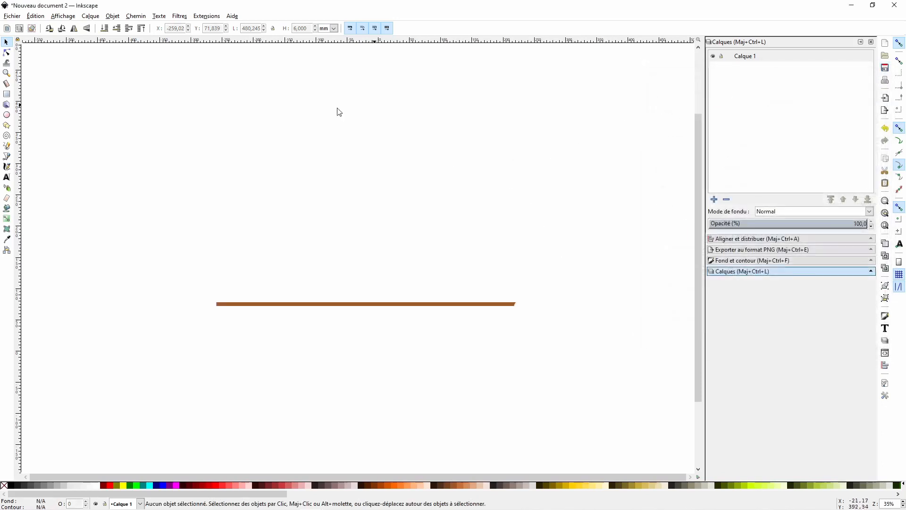
Save the new document as an Inkscape SVG named "Profil long touche" in the Plans Inkscape folder.
click(18, 17)
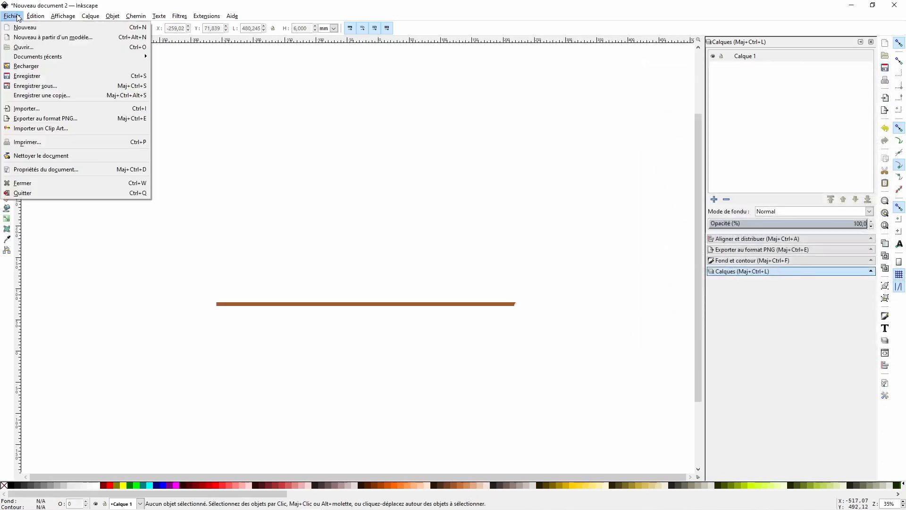
click(47, 87)
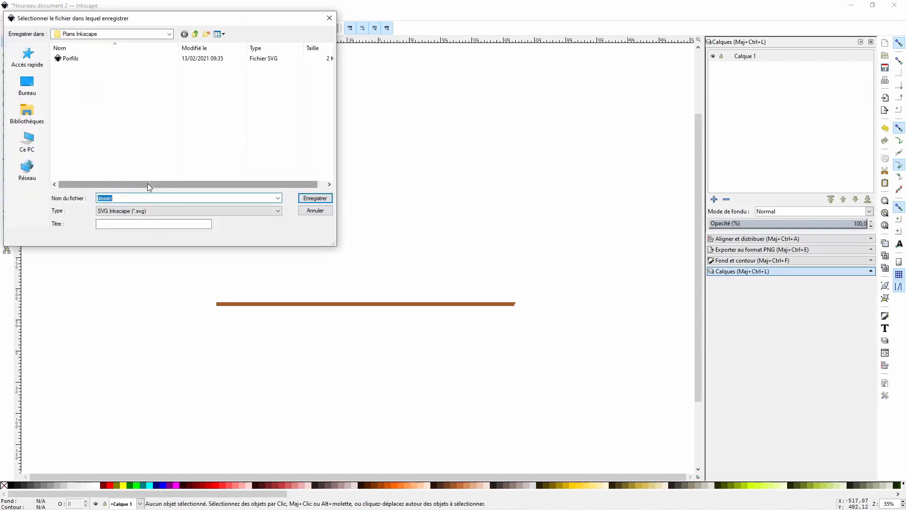
text(Pro)
text(fil long touche)
key(Return)
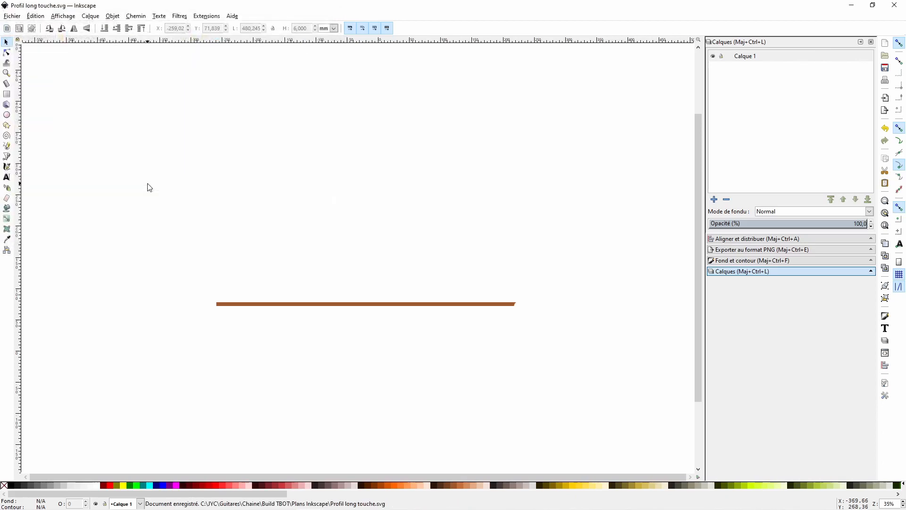
Close the saved strip document and delete the brown strip from the first document.
click(894, 5)
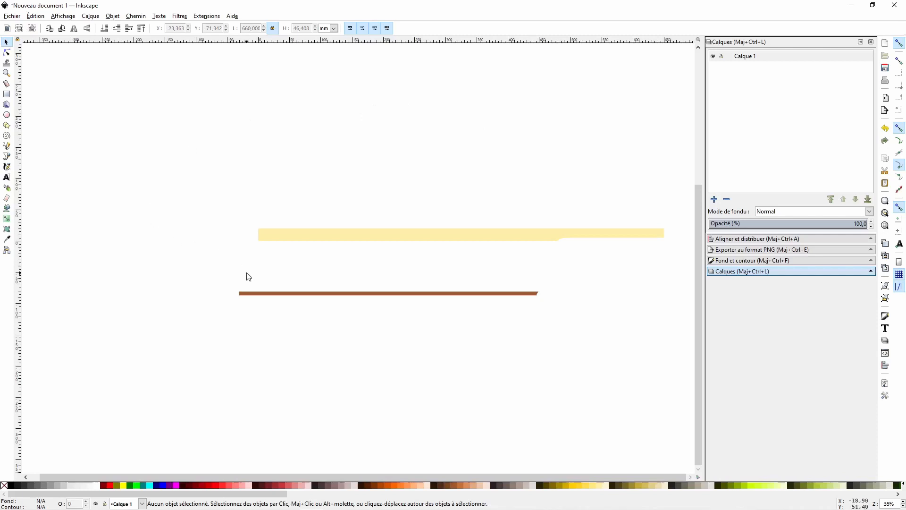
click(311, 299)
key(Delete)
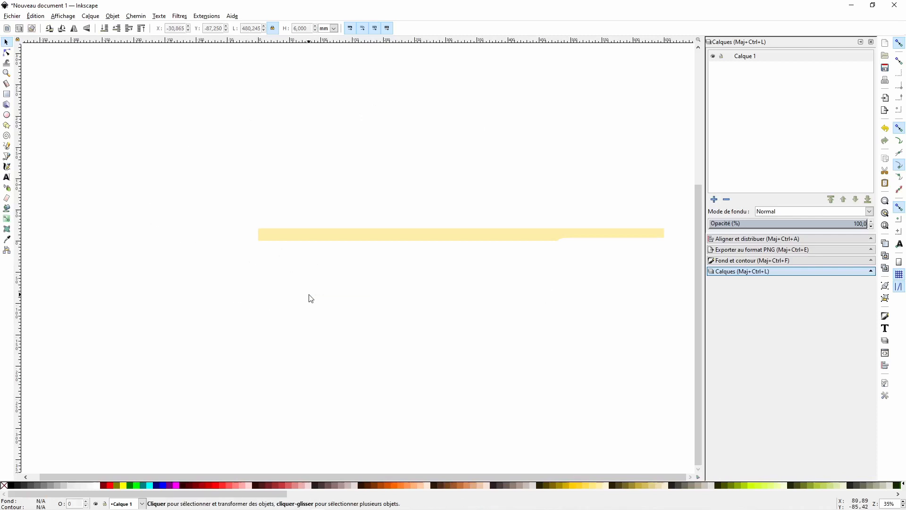
Save the document as an Inkscape SVG named "Profil long manche" in the Plans Inkscape folder.
click(10, 17)
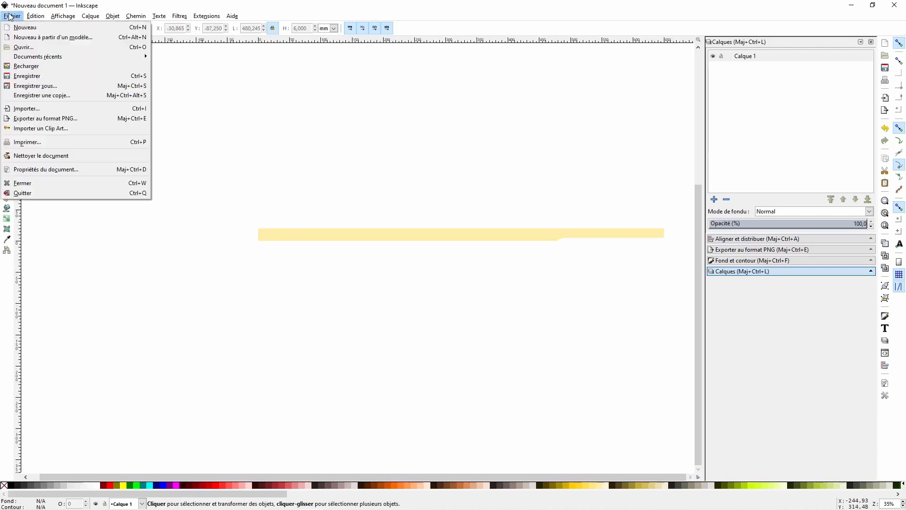
click(44, 87)
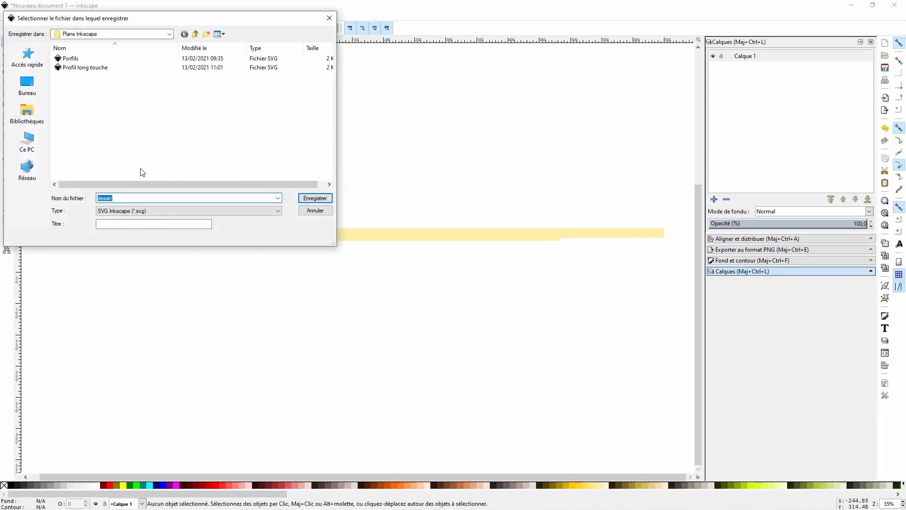
text(Pro)
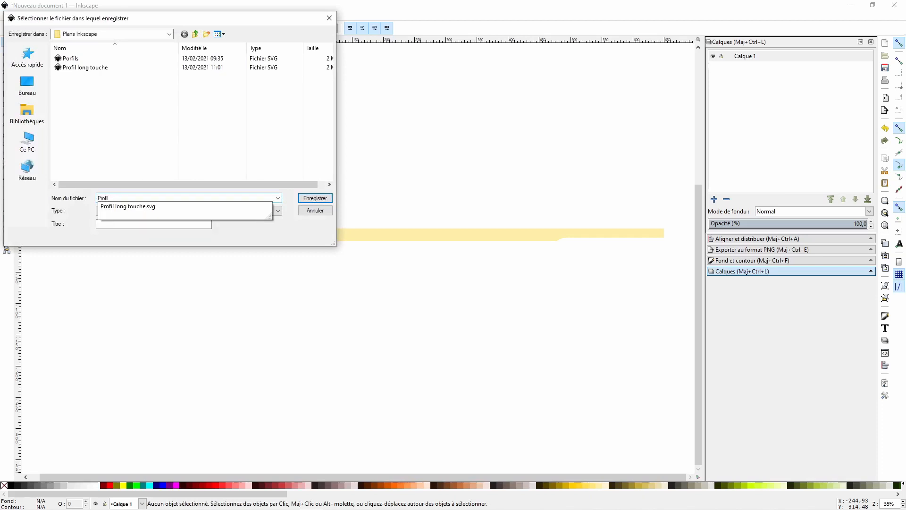
text(fil long manche)
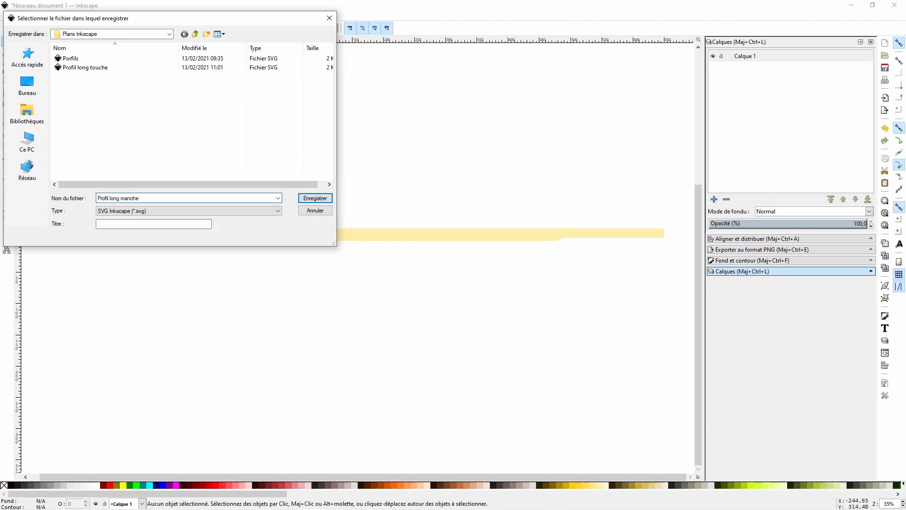
key(Return)
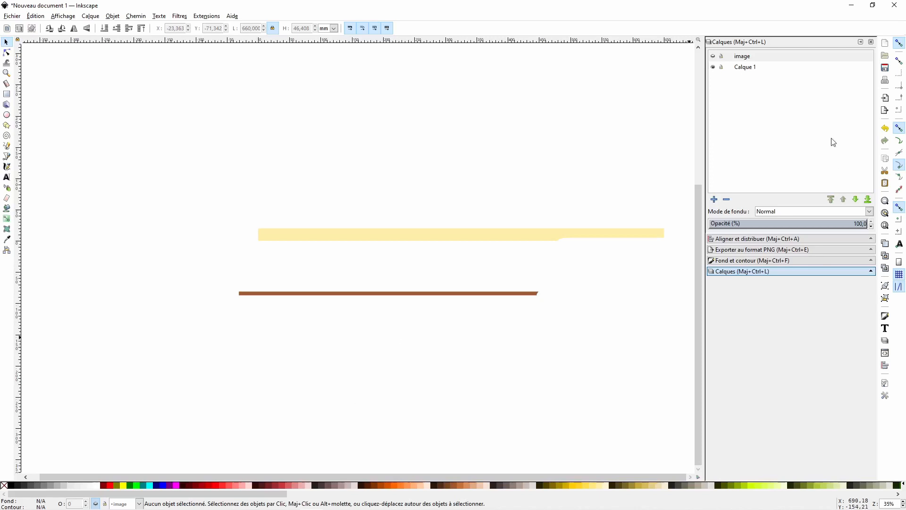
click(715, 57)
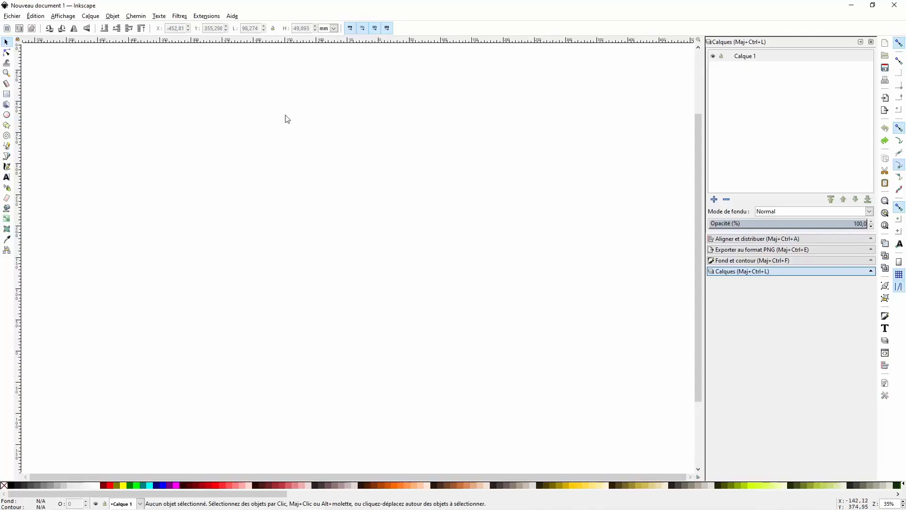
Draw an ellipse in the empty document and set both its horizontal and vertical radii to 12 in.
click(9, 115)
drag(205, 174, 274, 113)
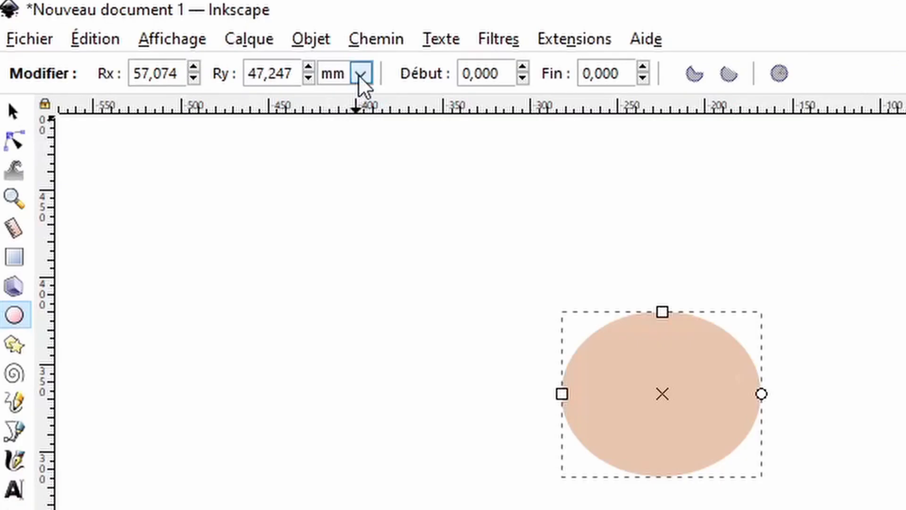
click(131, 29)
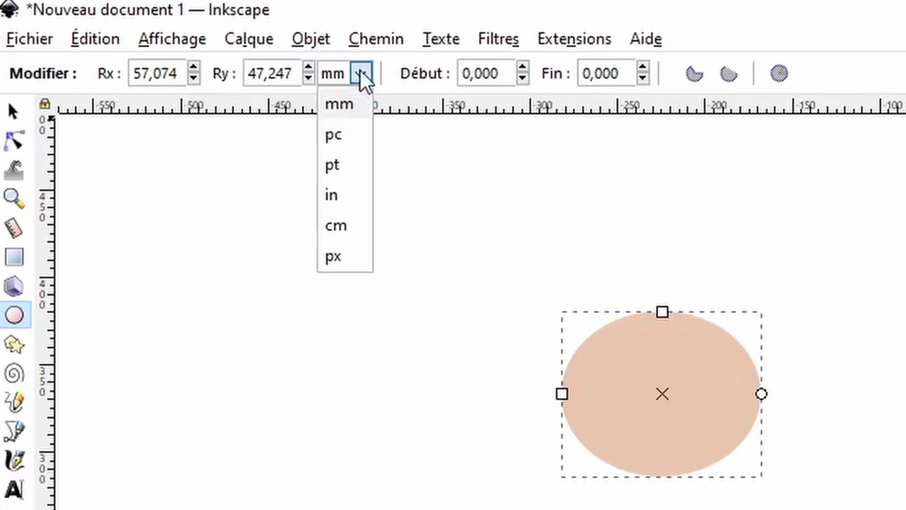
click(338, 194)
double_click(177, 71)
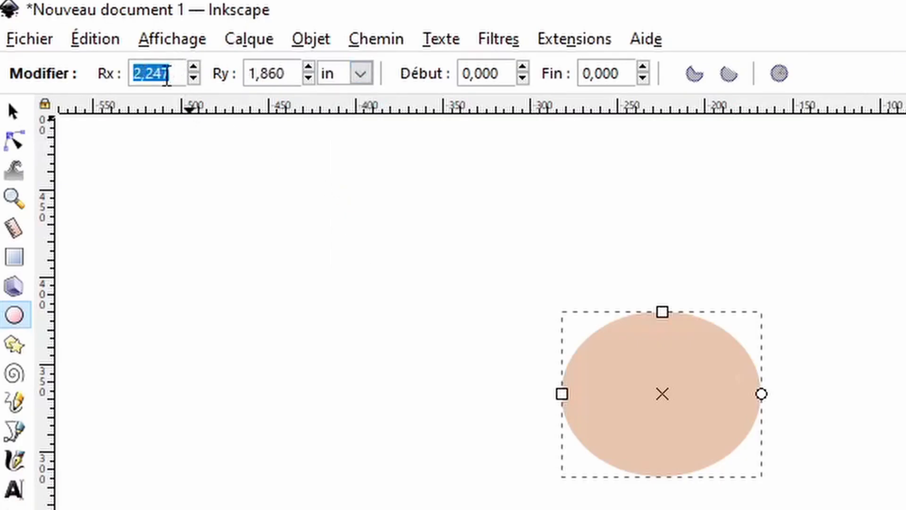
text(12)
key(Tab)
text(12)
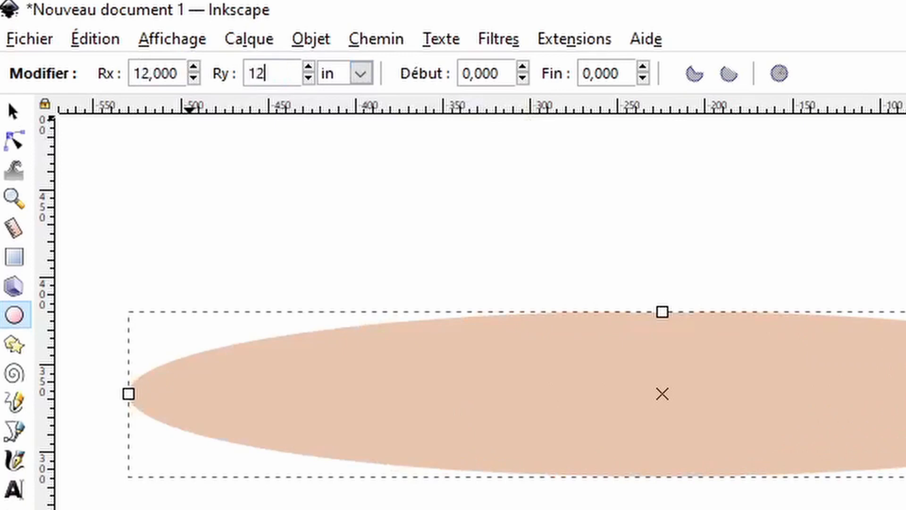
key(Tab)
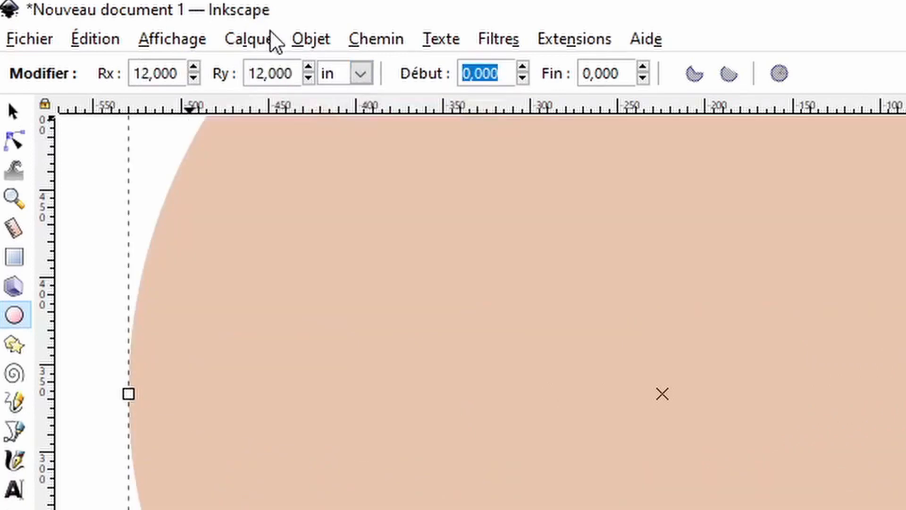
Position the circle at X 0 and Y 0.
click(13, 111)
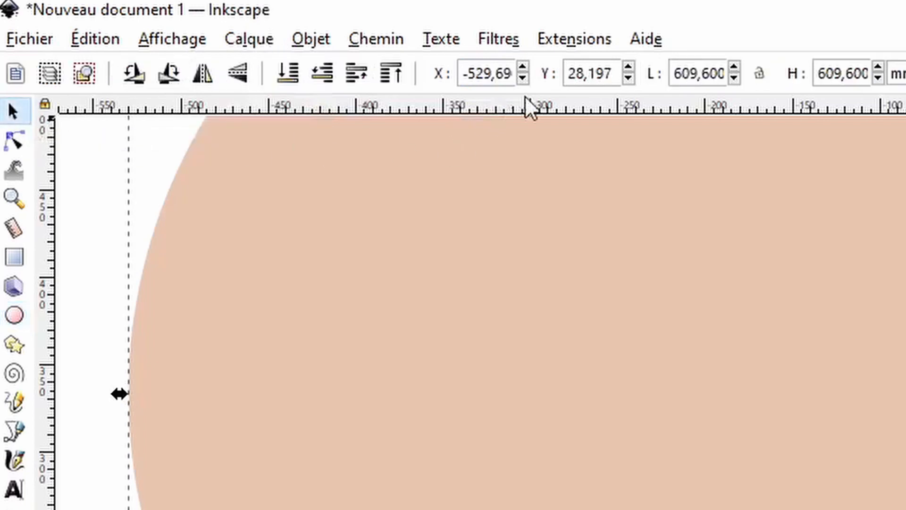
double_click(502, 72)
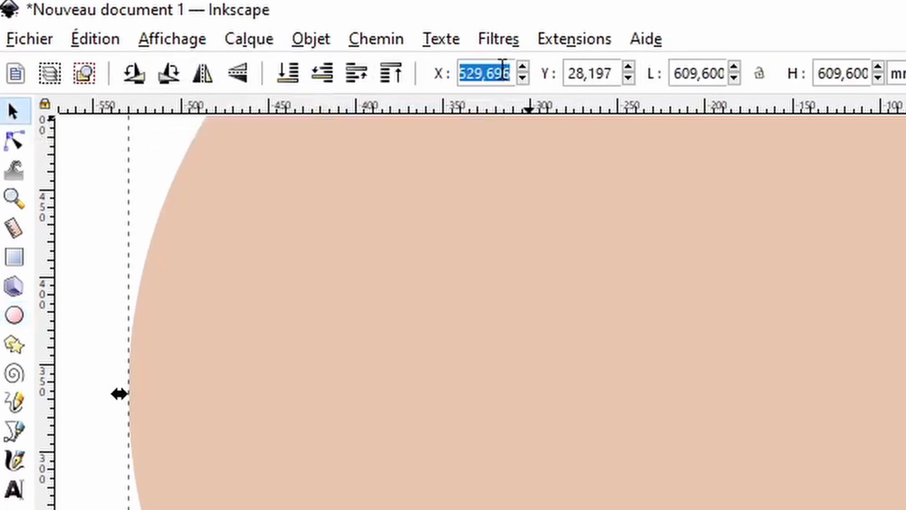
text(0)
key(Tab)
text(0)
key(Tab)
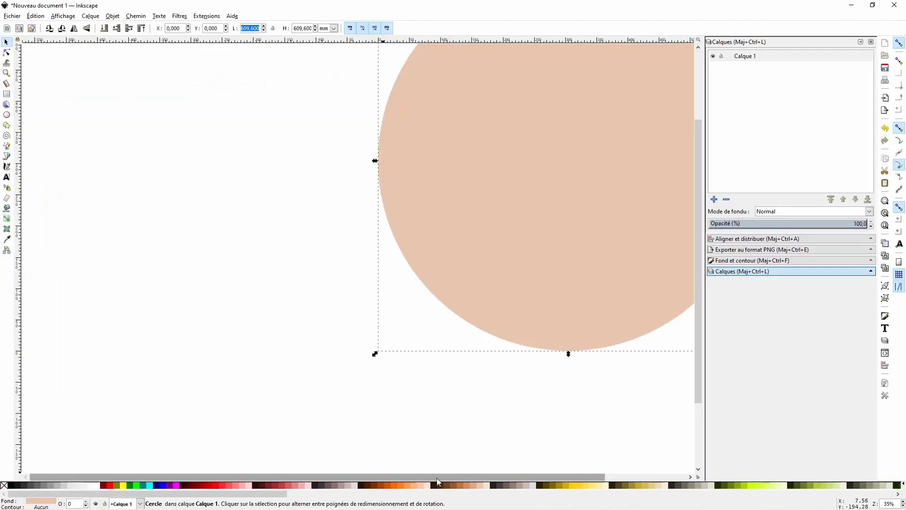
Duplicate the circle in place and fill the copy with golden yellow.
drag(437, 478, 533, 477)
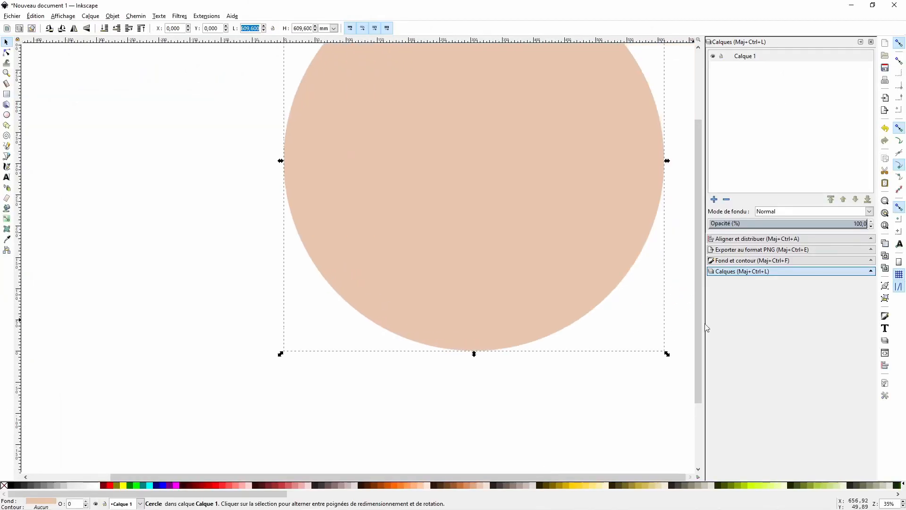
scroll(698, 345, up, 5)
click(521, 149)
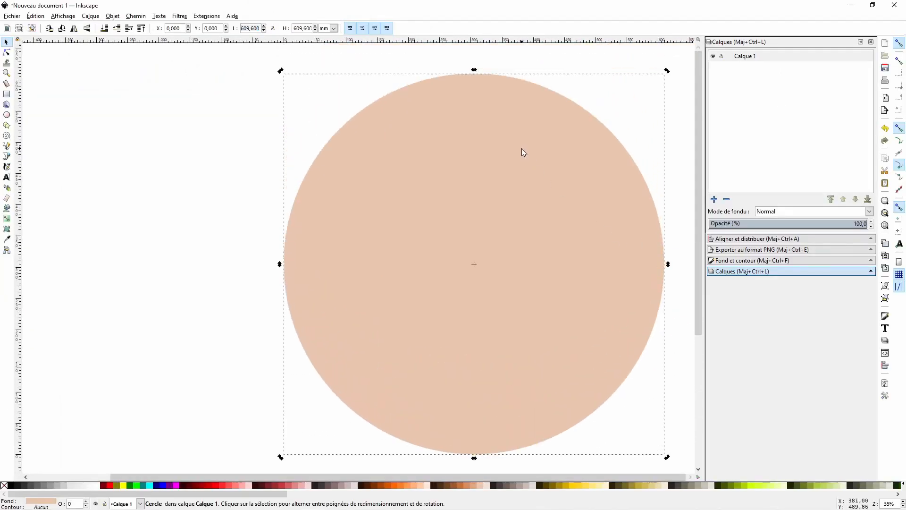
right_click(521, 150)
click(546, 210)
click(579, 486)
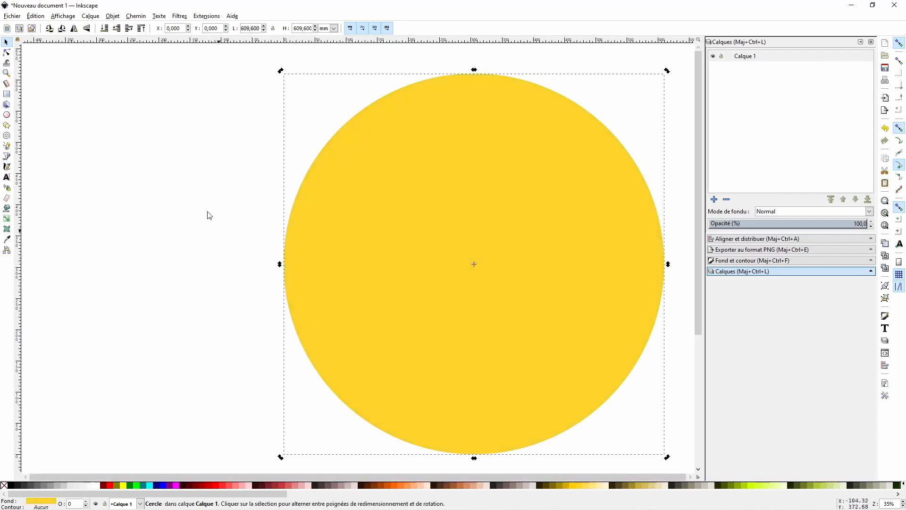
click(122, 141)
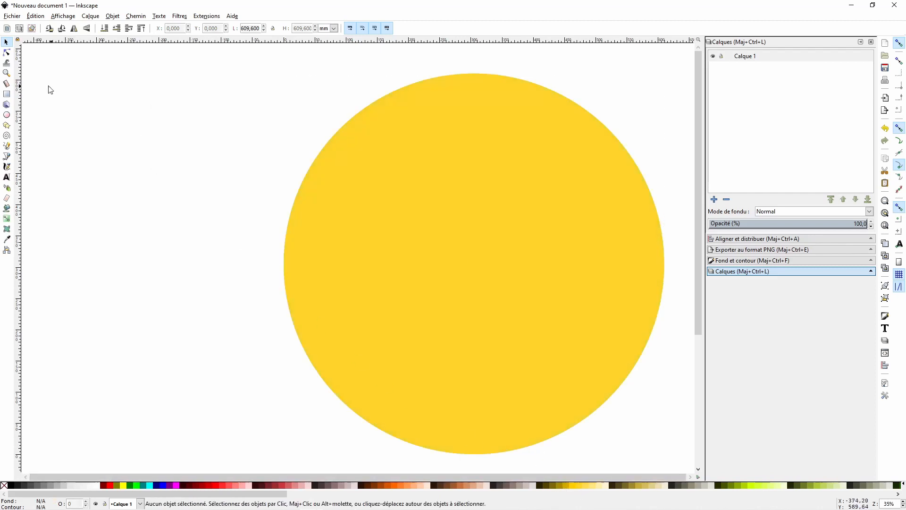
Draw a rectangle beside the circle, set its size to 53.6 by 6 mm, and fill it with light red.
click(7, 94)
drag(71, 119, 203, 135)
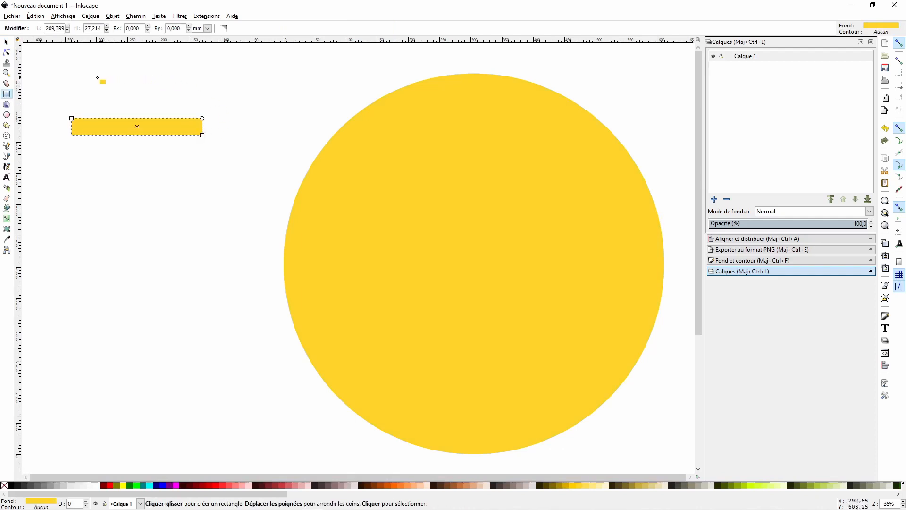
click(59, 29)
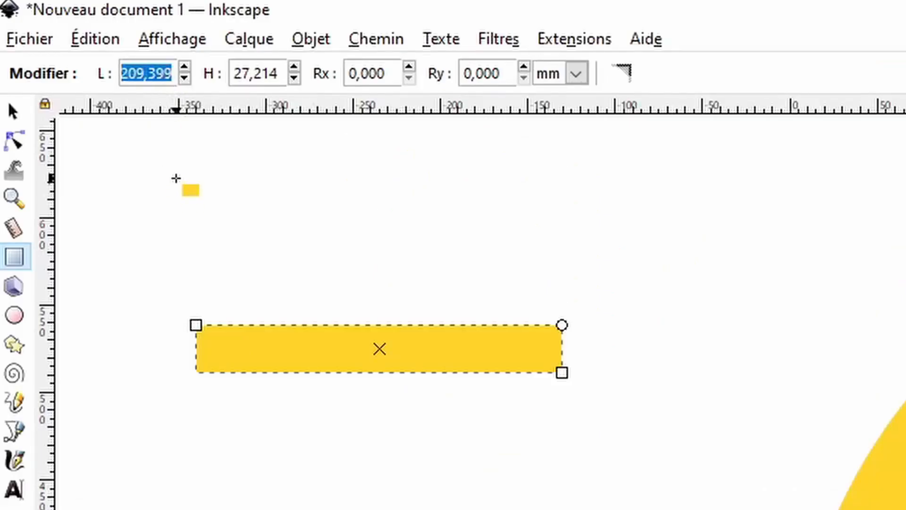
text(53,)
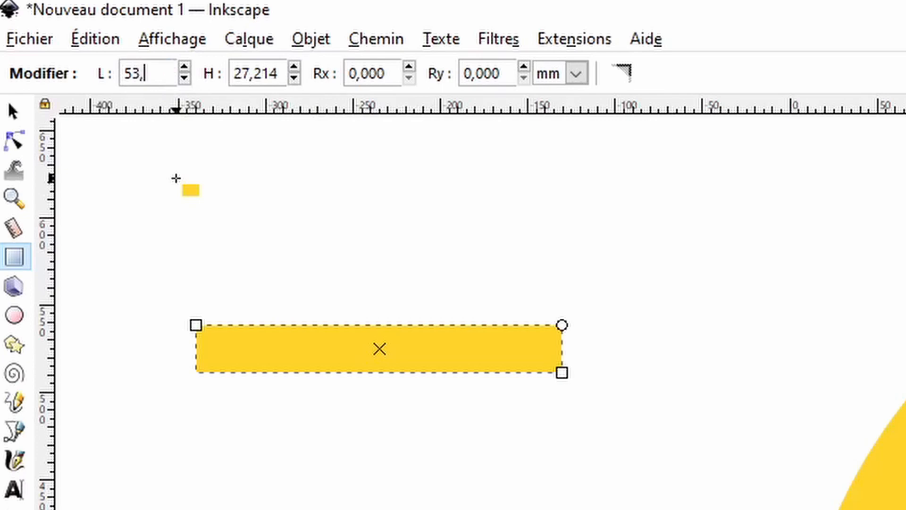
text(6)
key(Tab)
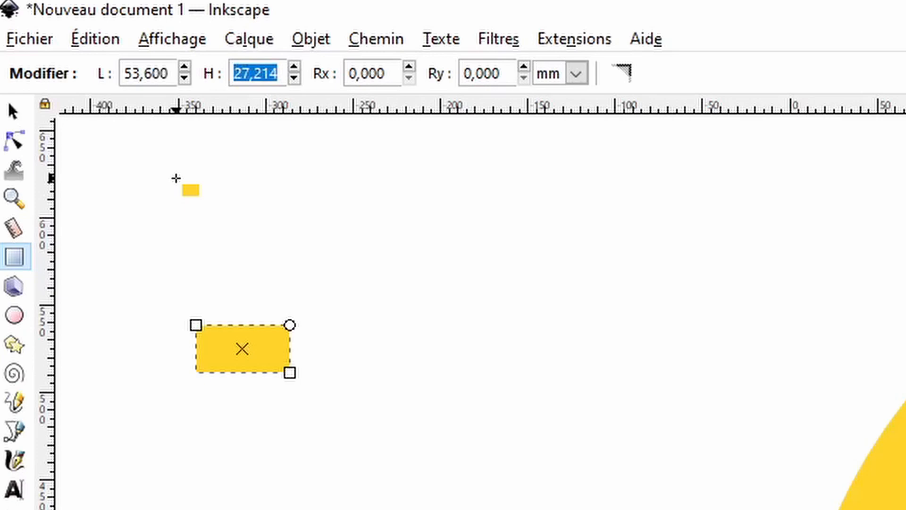
text(6)
key(Return)
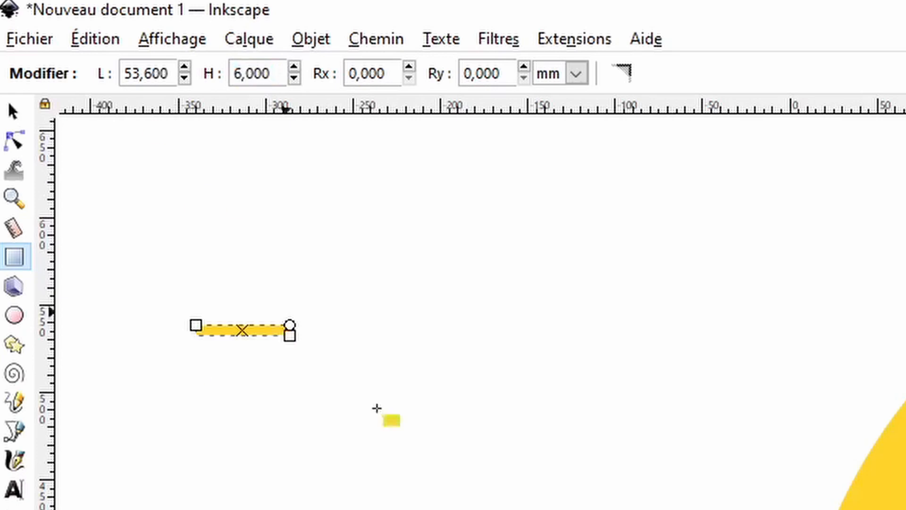
click(861, 509)
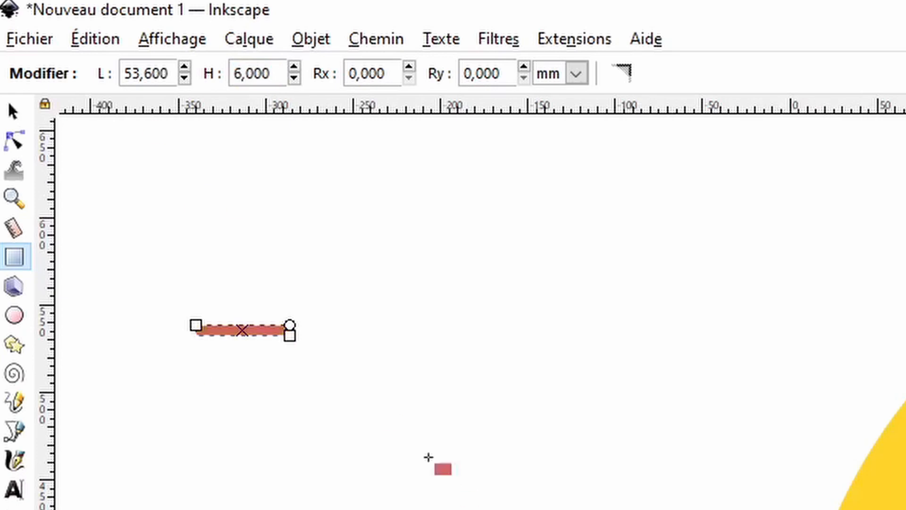
Centre the red rectangle horizontally on the yellow circle and align their top edges, relative to the last selected object.
click(19, 112)
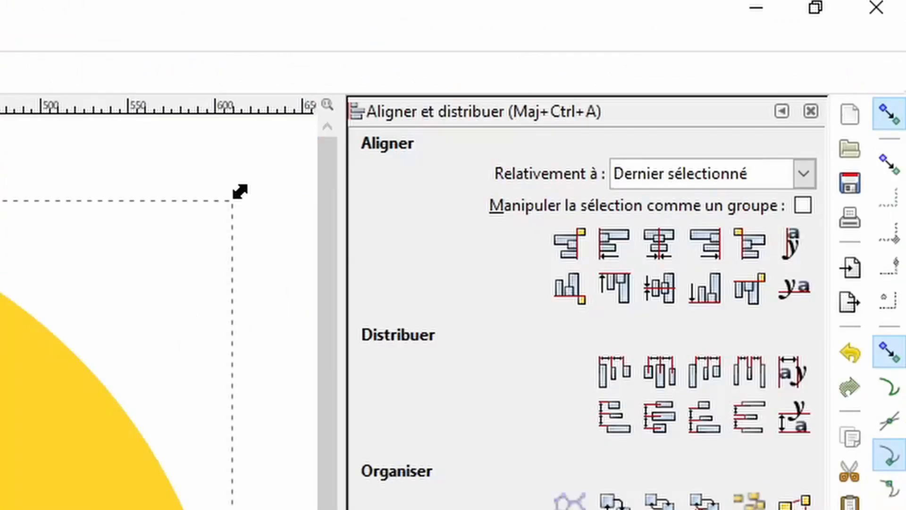
click(660, 243)
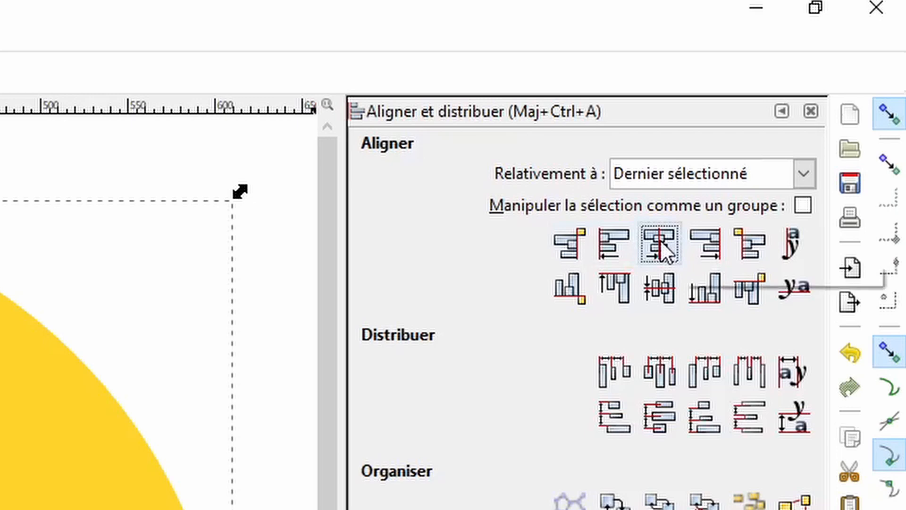
click(621, 284)
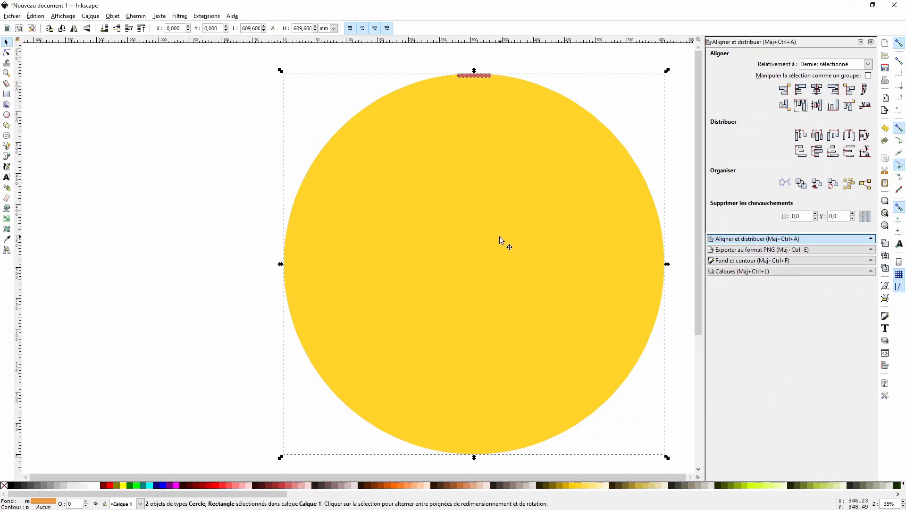
Convert the yellow circle and red rectangle to paths, reduce them to their intersection, and move the resulting strip off the remaining circle.
scroll(481, 231, up, 4)
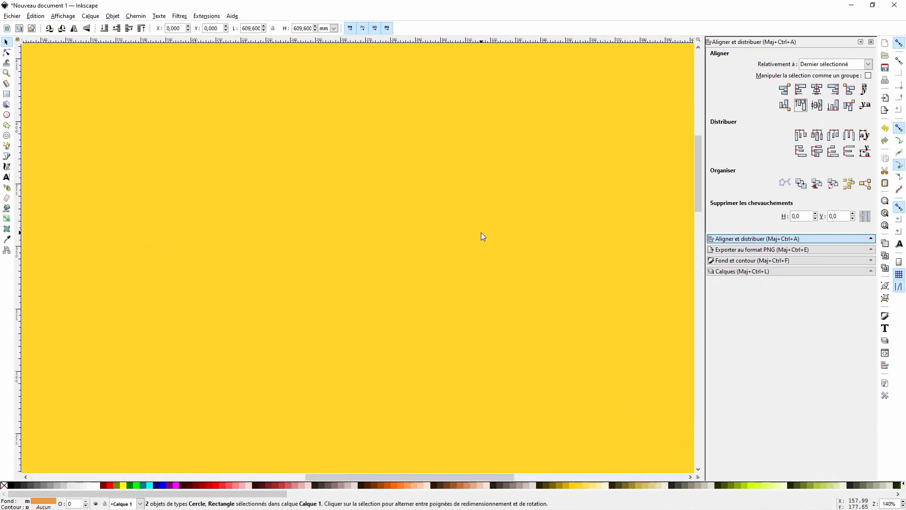
drag(695, 205, 695, 75)
click(130, 17)
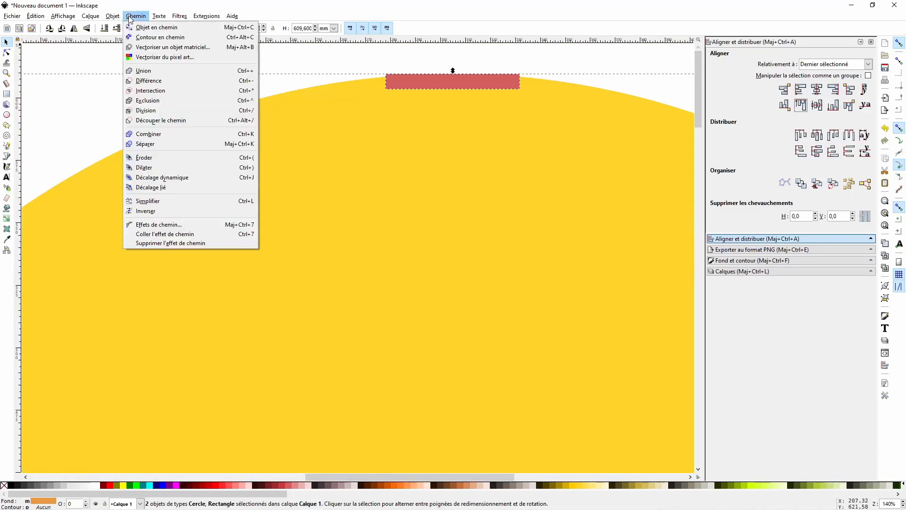
click(139, 27)
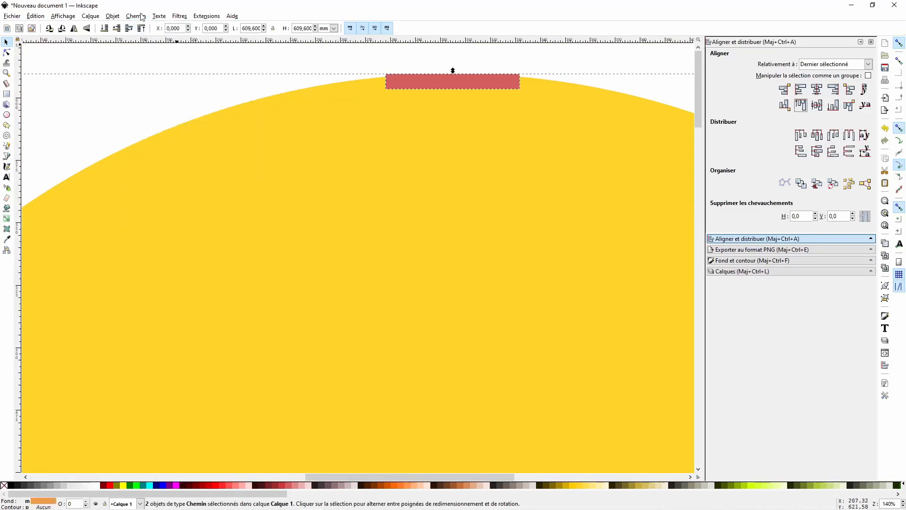
click(139, 19)
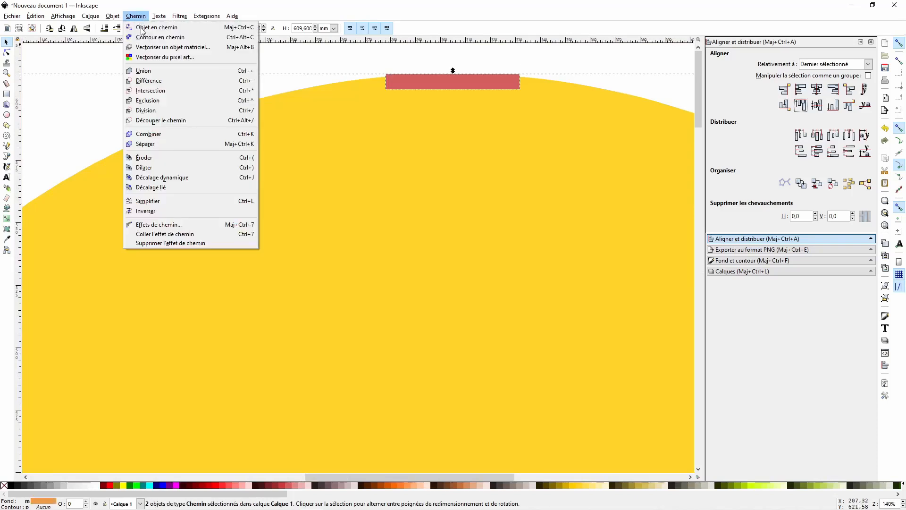
click(169, 92)
drag(482, 84, 139, 74)
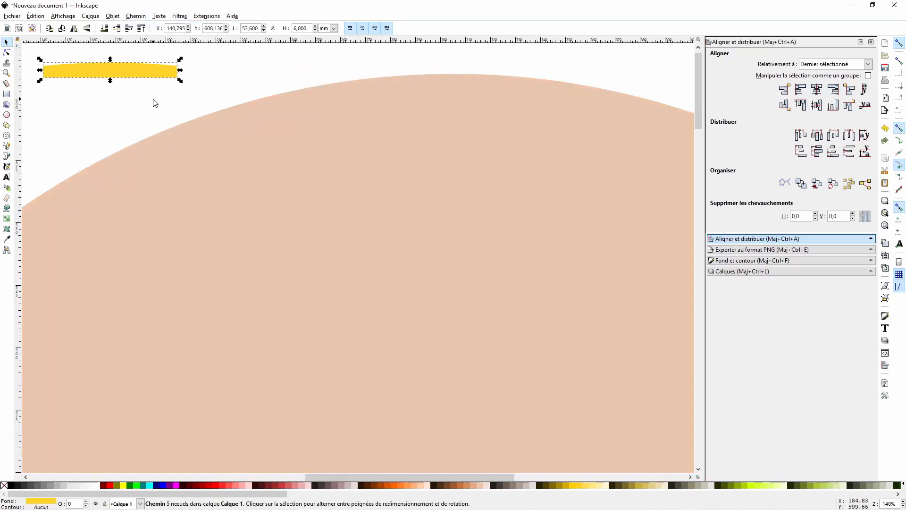
Draw a red rectangle above the circle's upper right side and set its size to 42.4 by 6 mm.
ctrl+scroll(154, 103, down, 3)
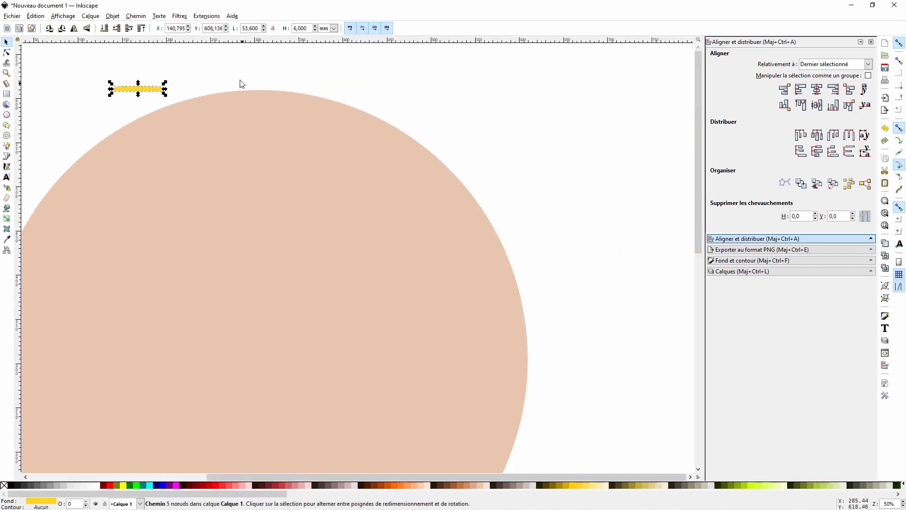
click(7, 94)
drag(372, 77, 444, 88)
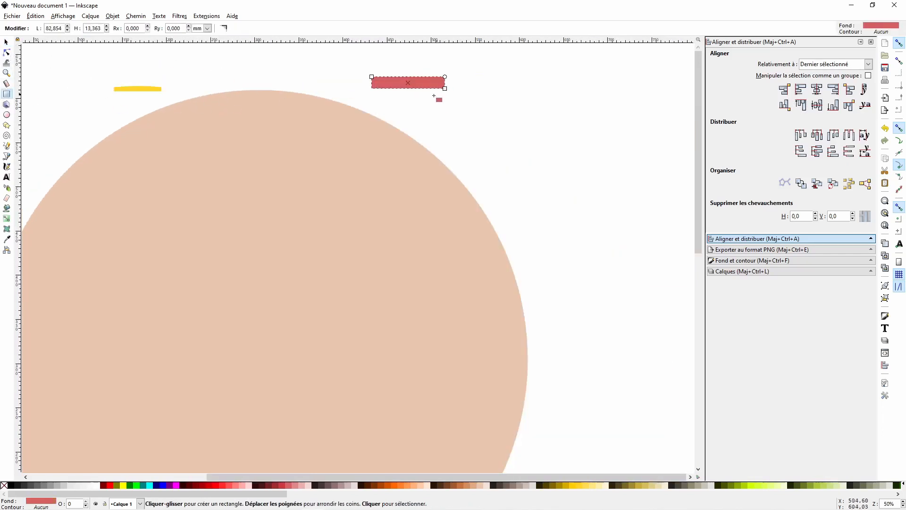
triple_click(63, 30)
text(0)
key(Tab)
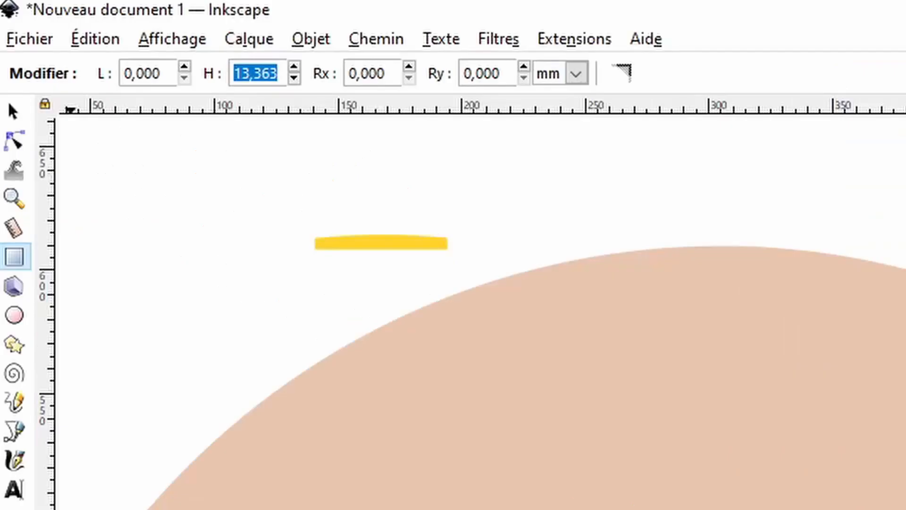
text(42,4)
key(shift+Tab)
text(42,4)
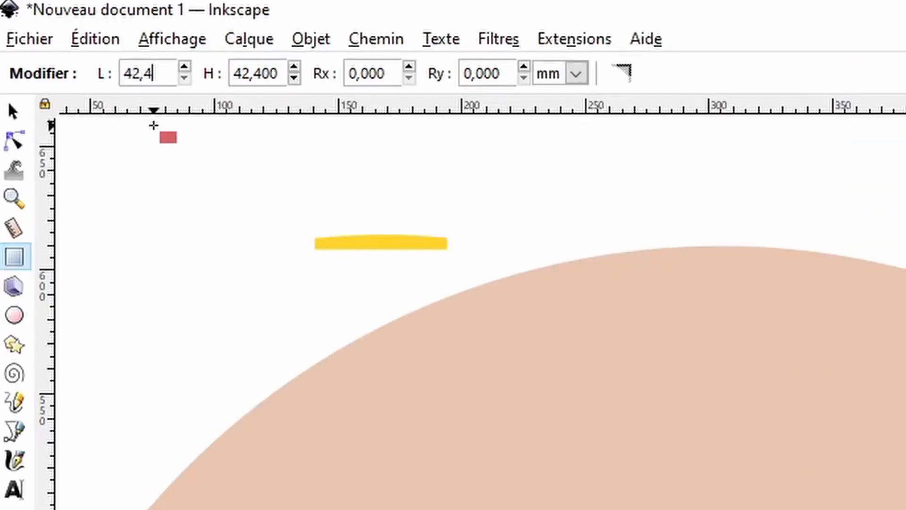
key(Tab)
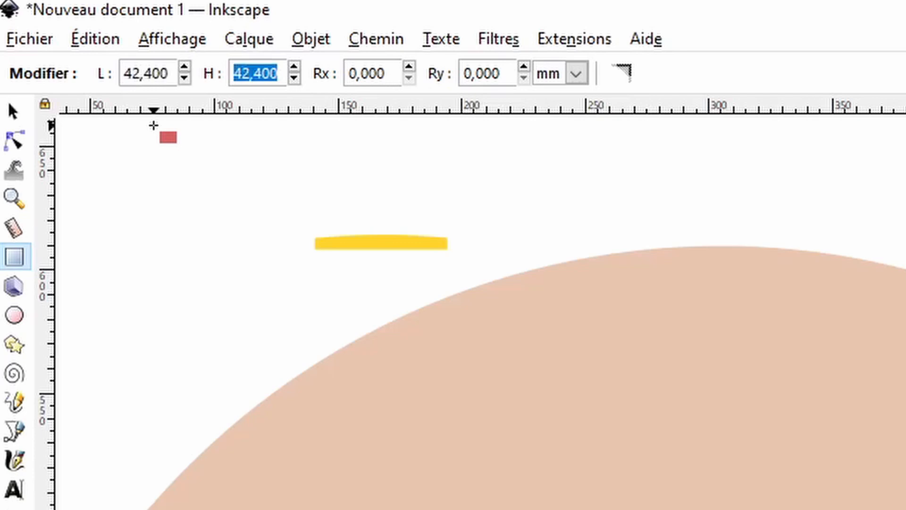
text(6)
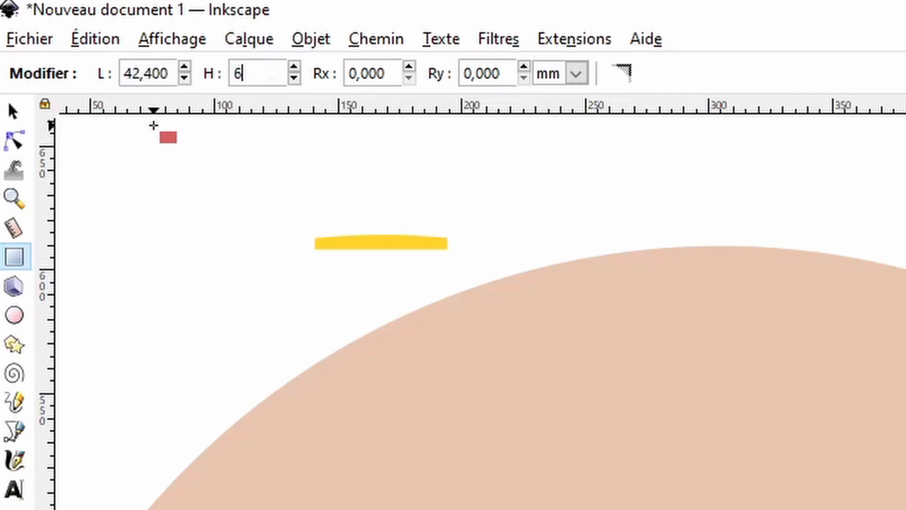
key(Return)
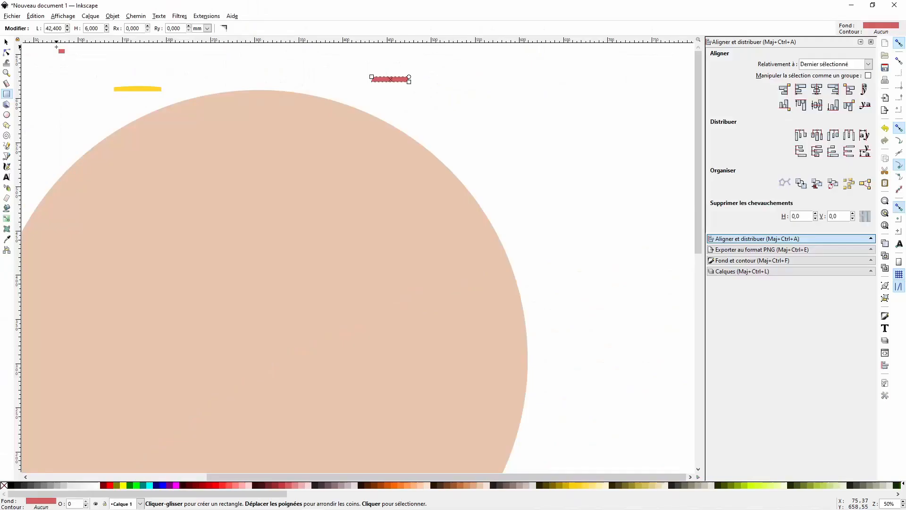
Centre the 42.4 mm rectangle horizontally on the large circle and align their top edges.
click(6, 42)
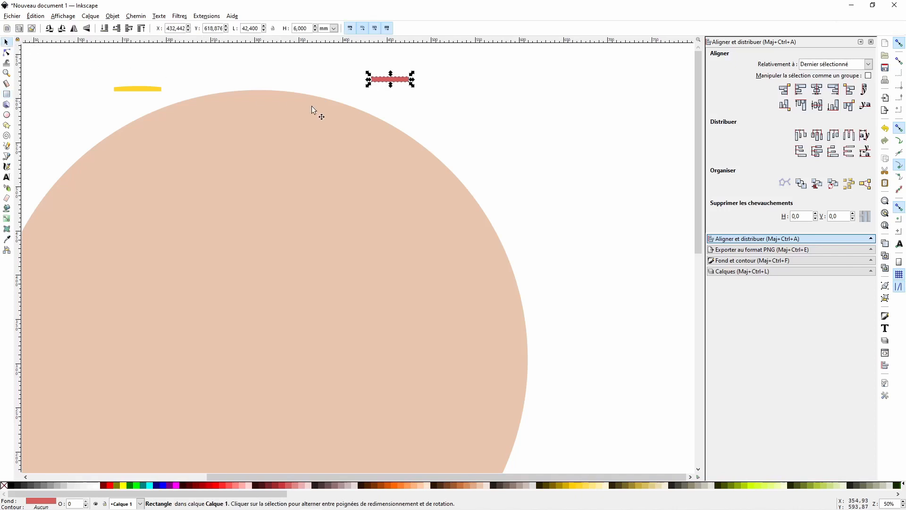
shift+click(367, 119)
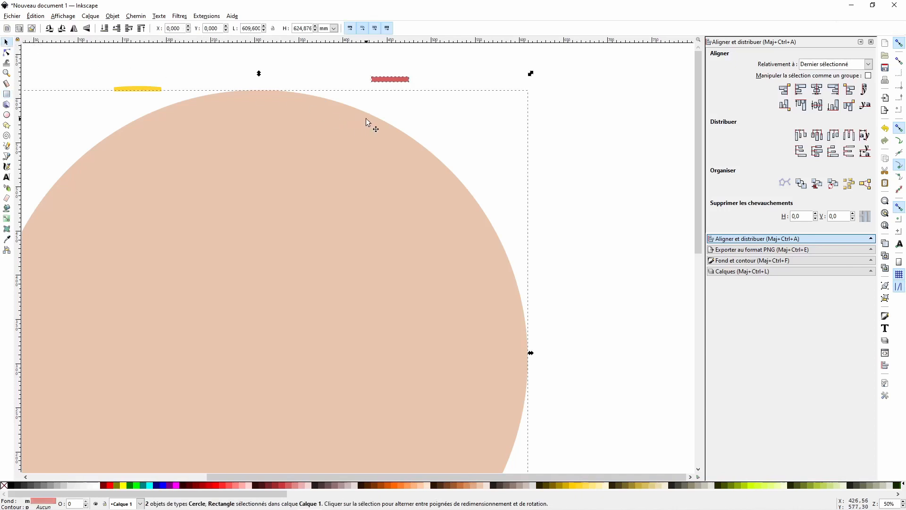
click(817, 89)
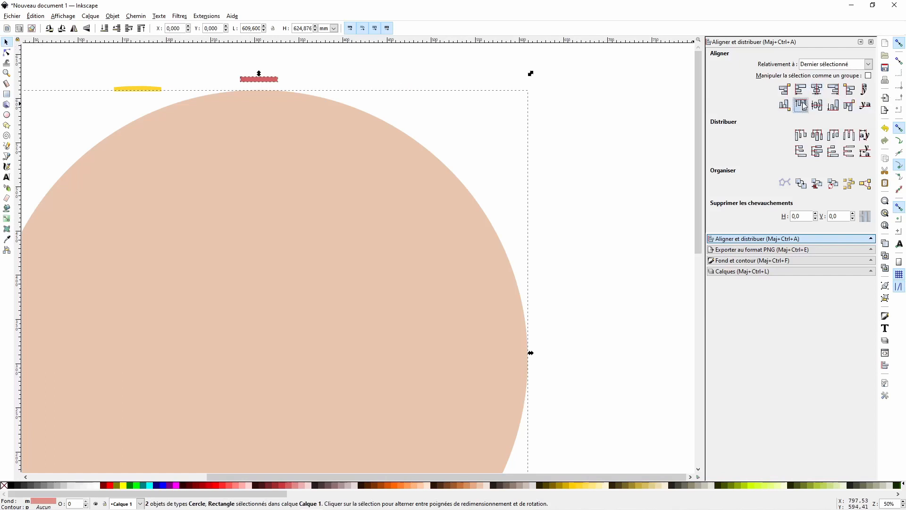
click(801, 105)
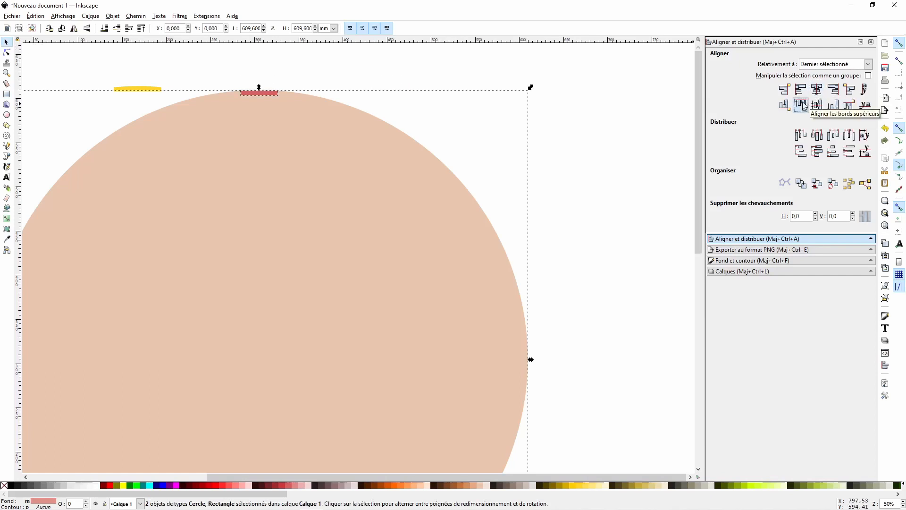
Reduce the circle and rectangle to their intersection, and arrange the resulting strip and the yellow strip one above the other.
click(139, 17)
click(139, 18)
click(139, 17)
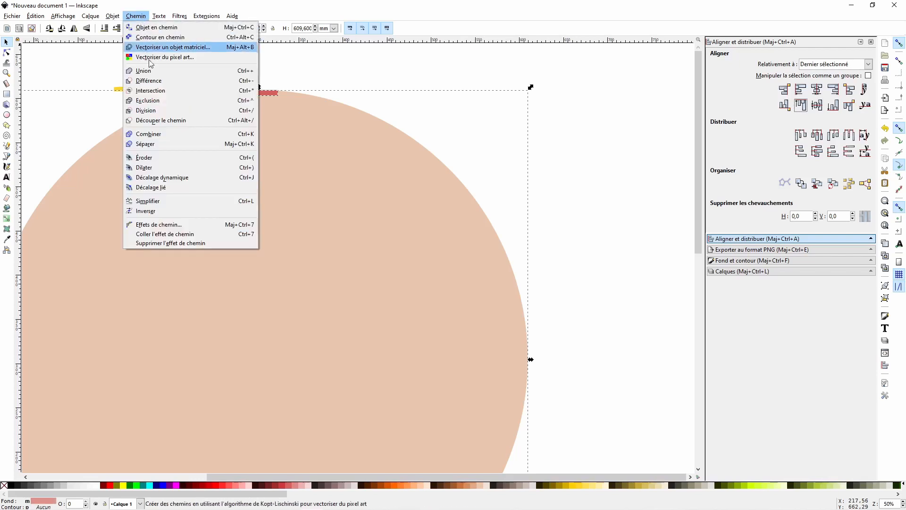
click(159, 92)
click(267, 132)
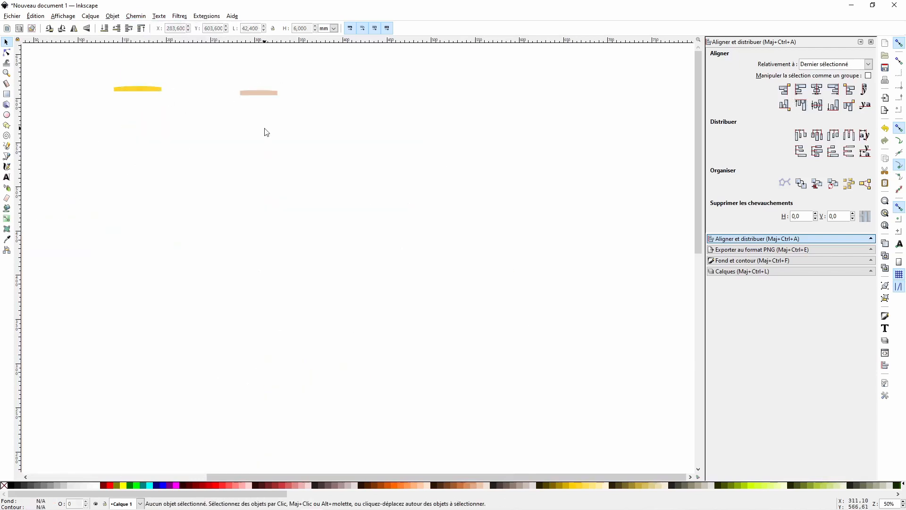
drag(260, 91, 144, 126)
Save the drawing as Profils Touche.svg in the Plans Inkscape folder, replacing the existing file.
scroll(203, 116, up, 3)
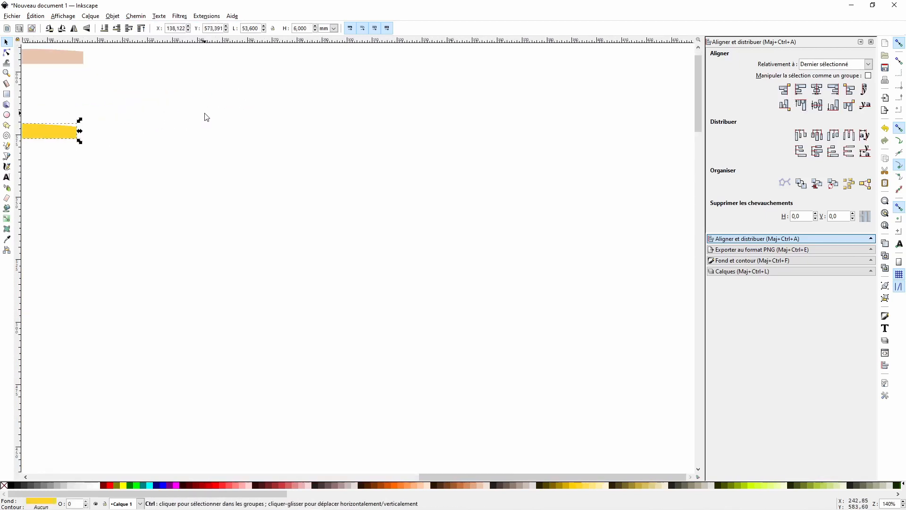
scroll(251, 434, left, 10)
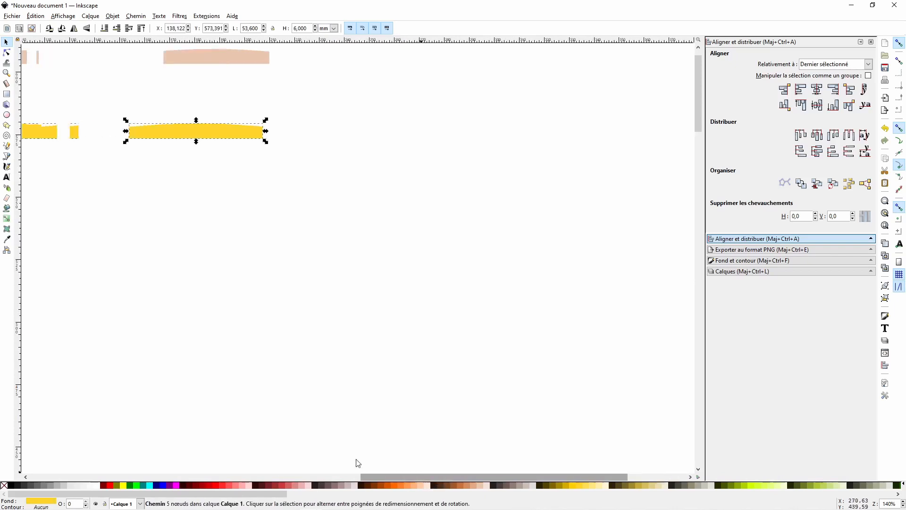
scroll(700, 102, up, 1)
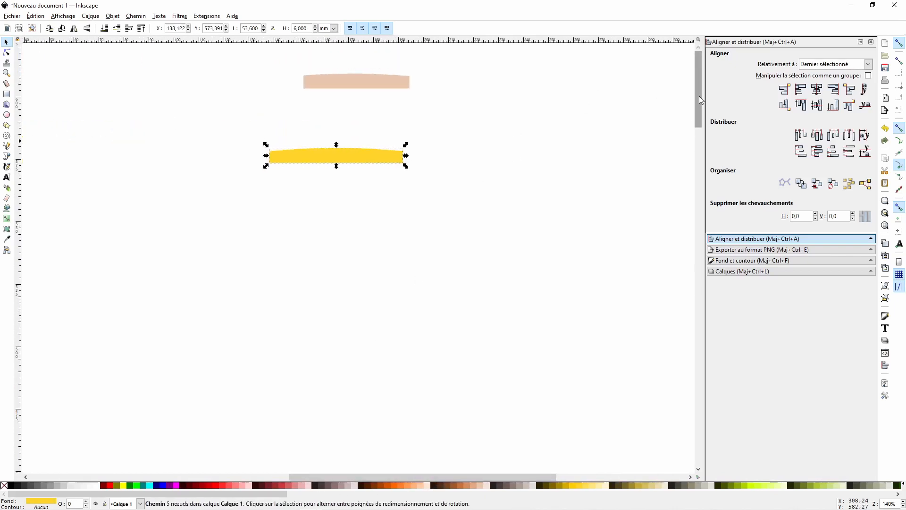
click(11, 17)
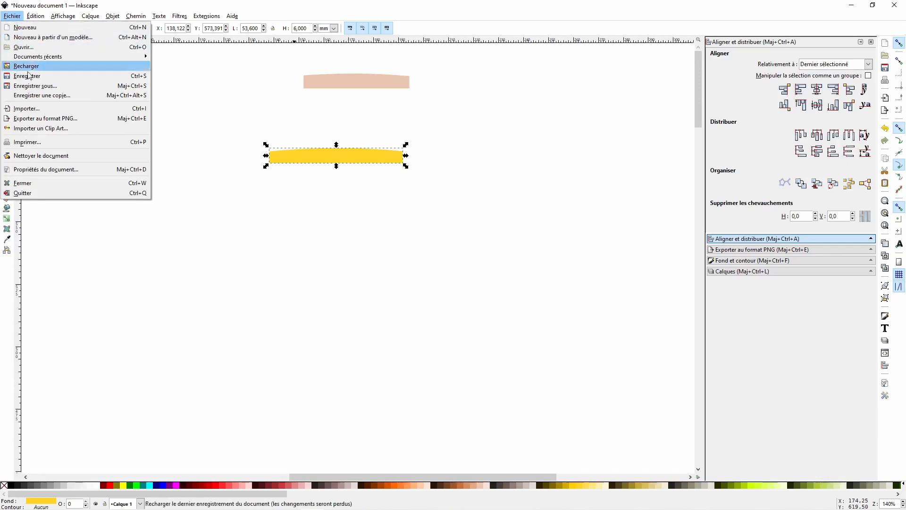
click(34, 87)
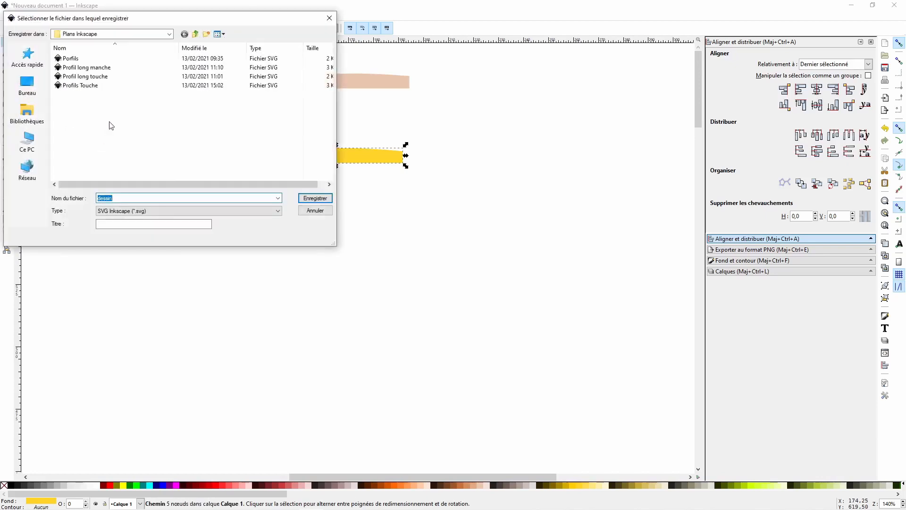
double_click(99, 86)
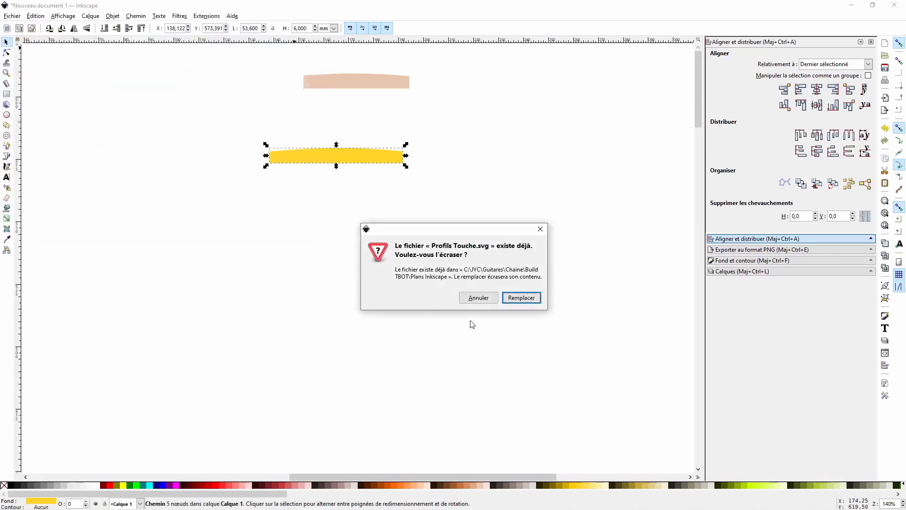
click(521, 298)
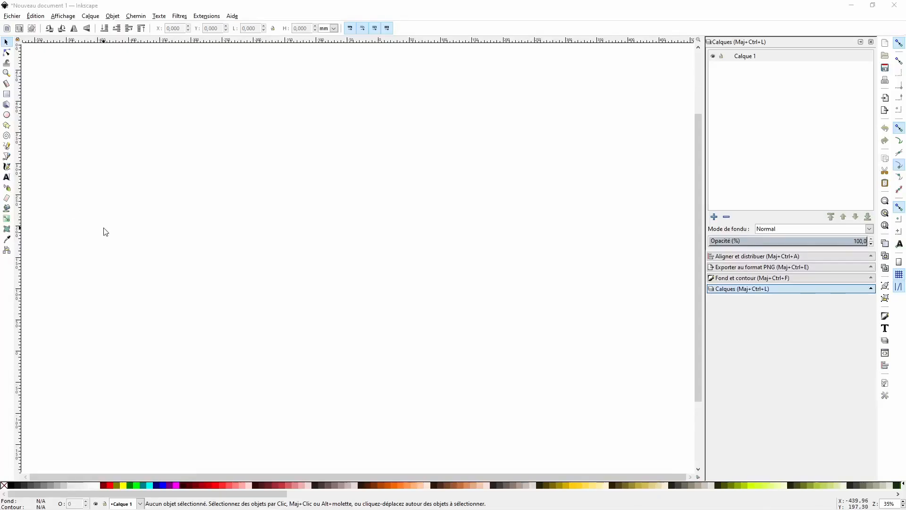
Import the #20 Modern "V" neck profile PNG from the Documents folder into the blank document as an embedded, smooth-rendered image.
click(19, 17)
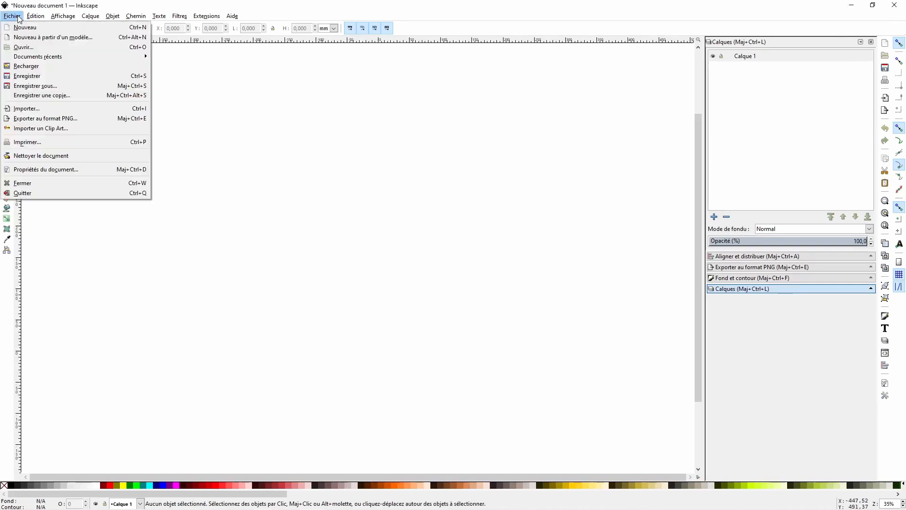
click(35, 110)
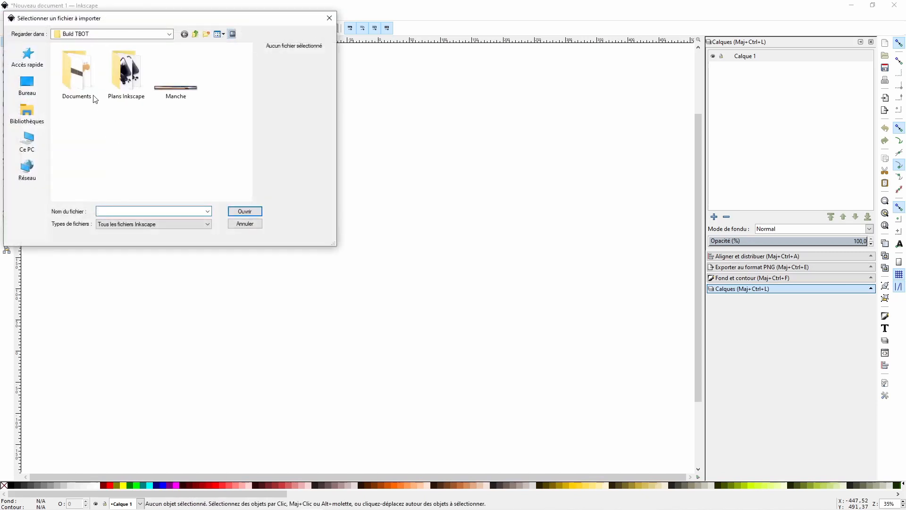
double_click(87, 90)
double_click(176, 76)
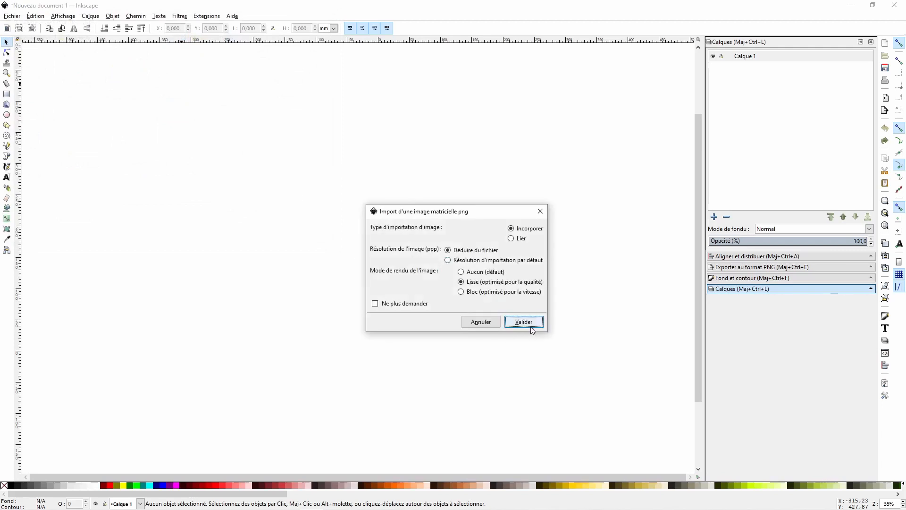
click(531, 325)
drag(530, 326, 329, 244)
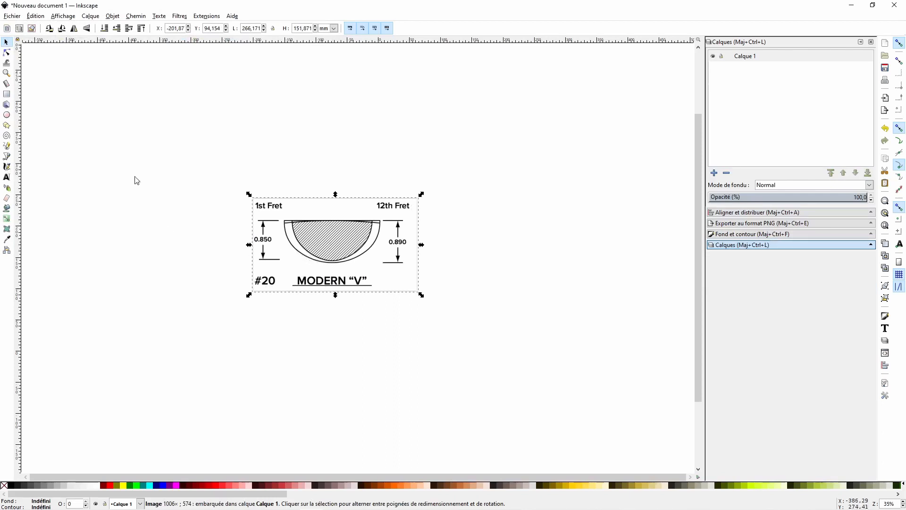
Draw a rectangle to the upper left of the profile image and set its size to 52.714 by 5.3 mm.
click(7, 94)
drag(122, 117, 286, 174)
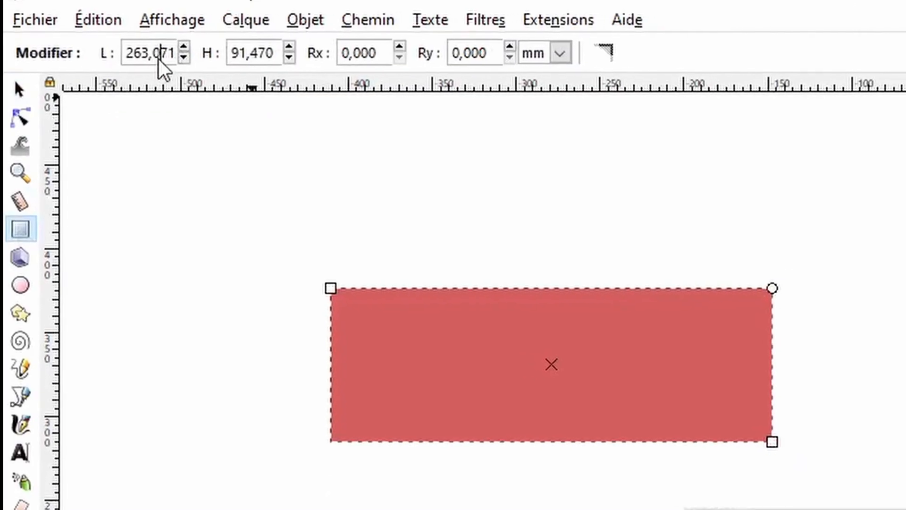
double_click(159, 58)
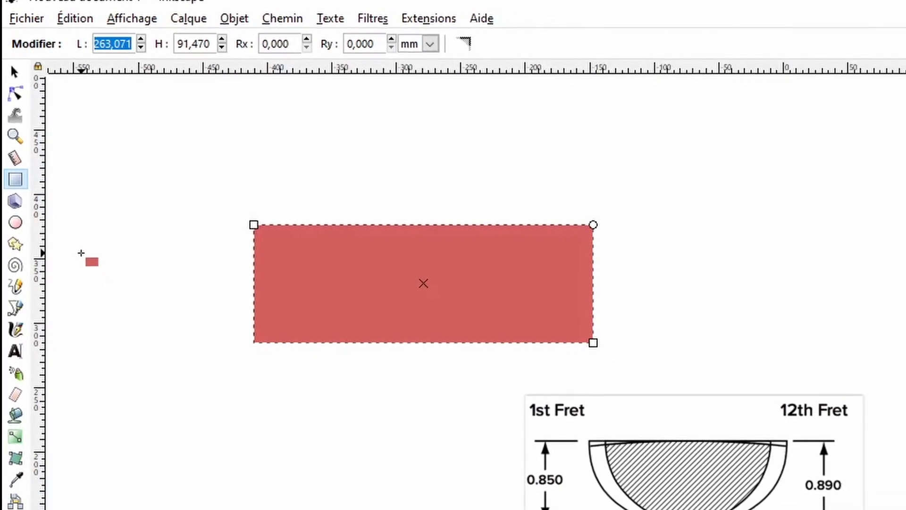
text(52)
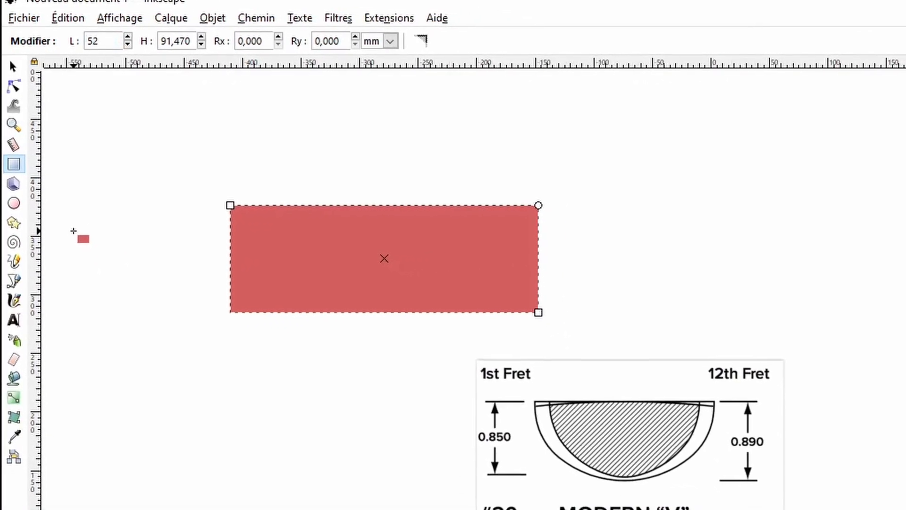
text(,714)
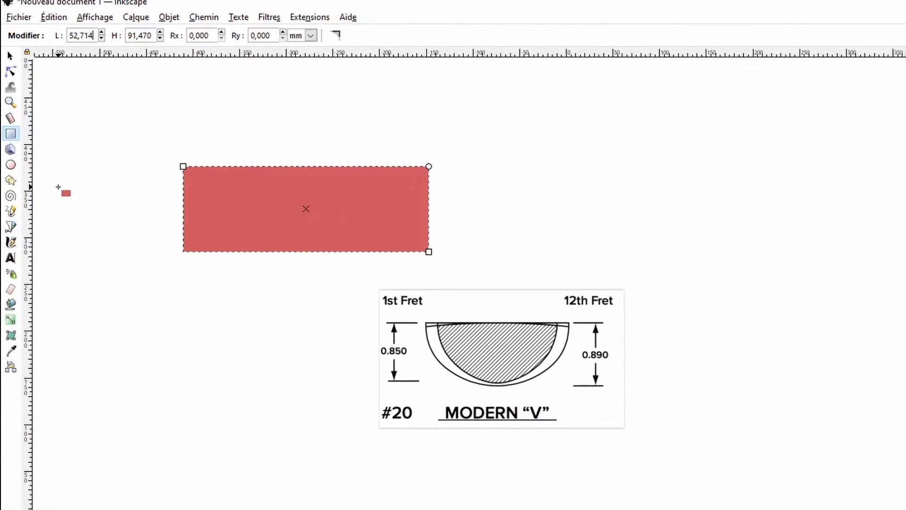
key(Tab)
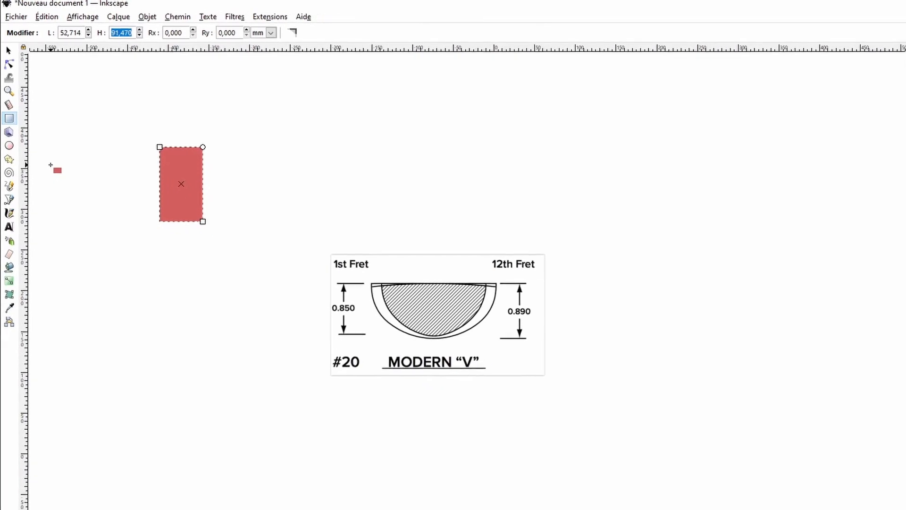
text(5)
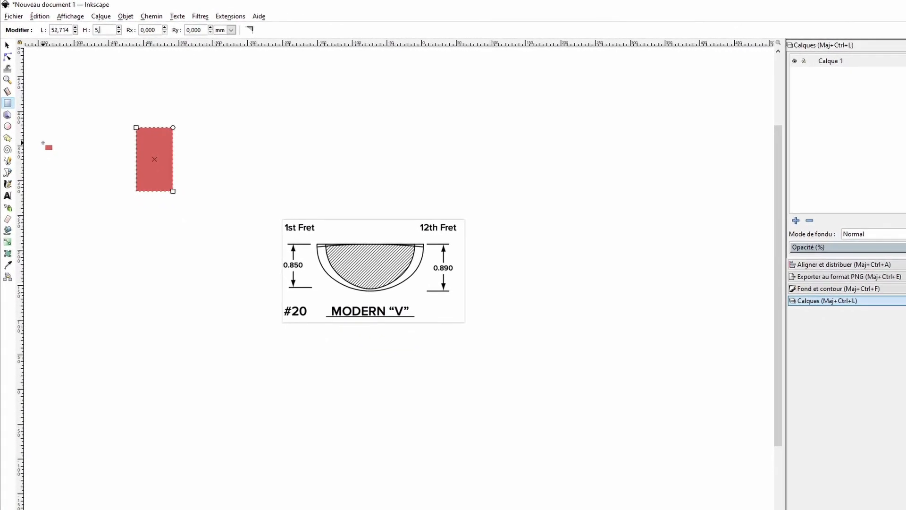
text(,3)
key(Return)
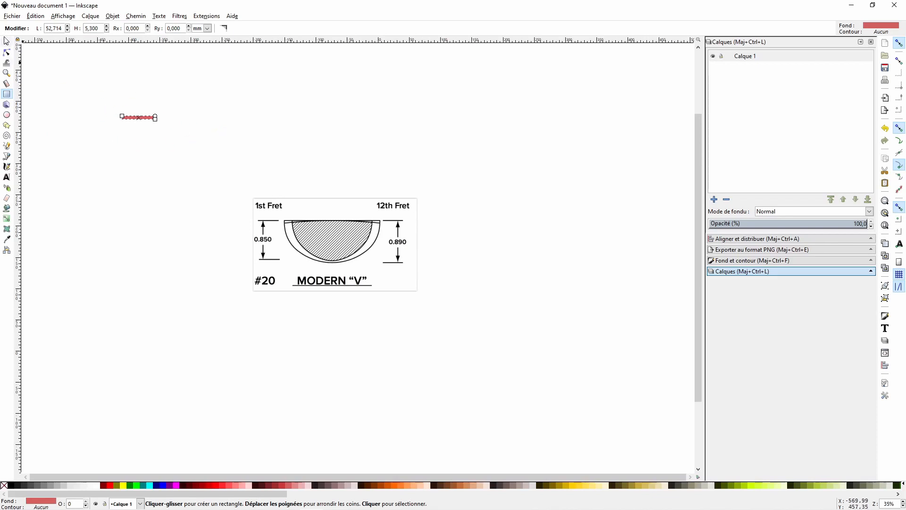
Scale the profile image down to about 123 by 70 mm and place the profile's flat top at the red rectangle.
key(s)
drag(341, 237, 170, 182)
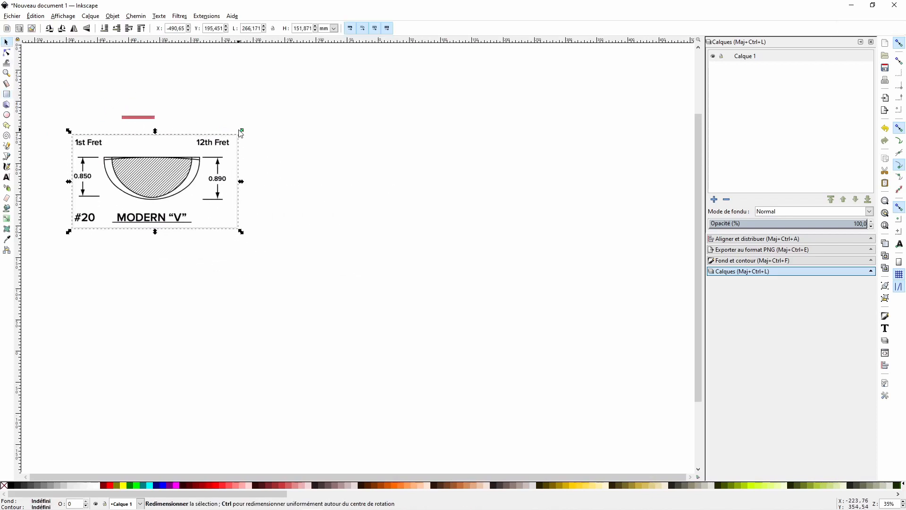
drag(245, 133, 225, 184)
click(137, 203)
drag(118, 207, 148, 128)
Scale the profile image down to about 92 by 52.5 mm and line its outer neck profile up with the red rectangle.
scroll(145, 128, up, 2)
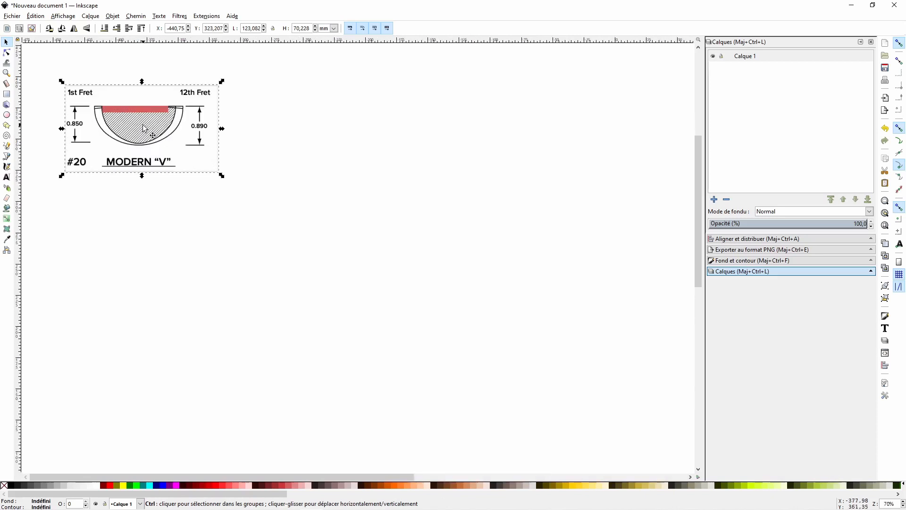
scroll(144, 128, up, 1)
drag(698, 233, 698, 196)
scroll(309, 473, left, 1)
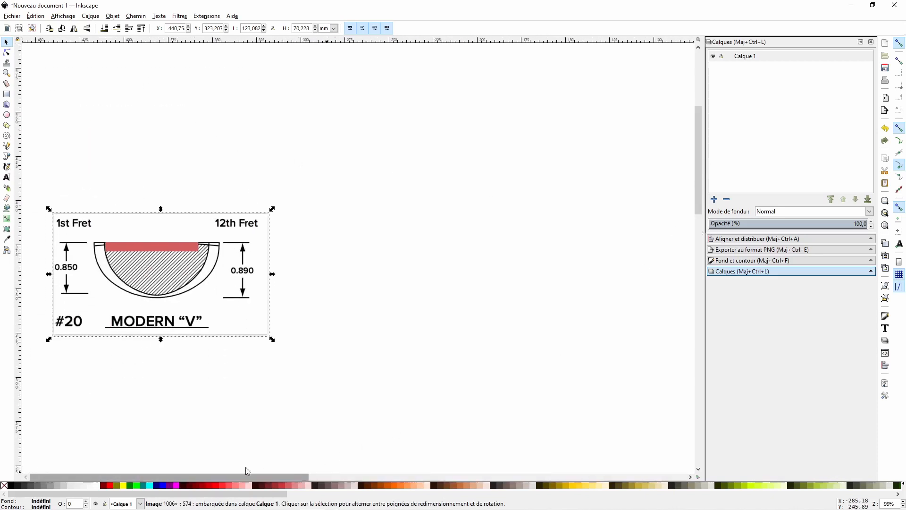
drag(273, 207, 227, 226)
drag(144, 293, 164, 287)
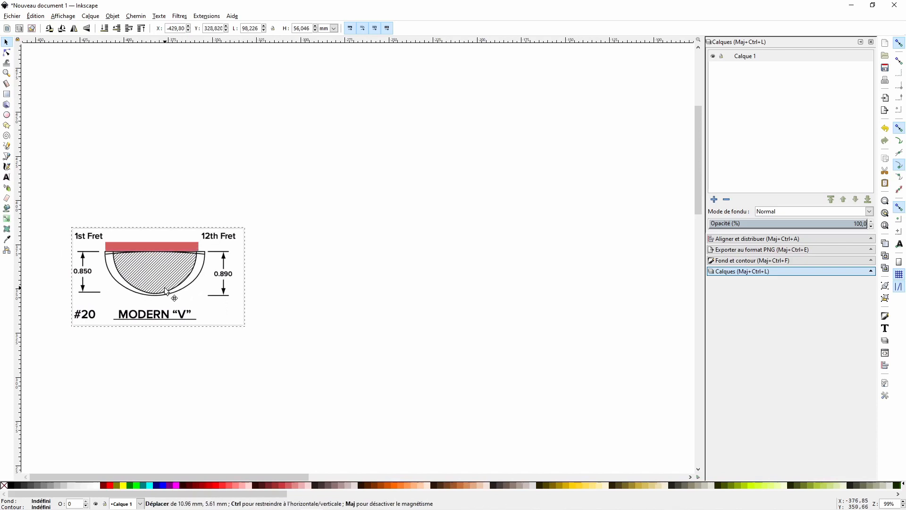
drag(249, 225, 234, 233)
drag(168, 283, 166, 268)
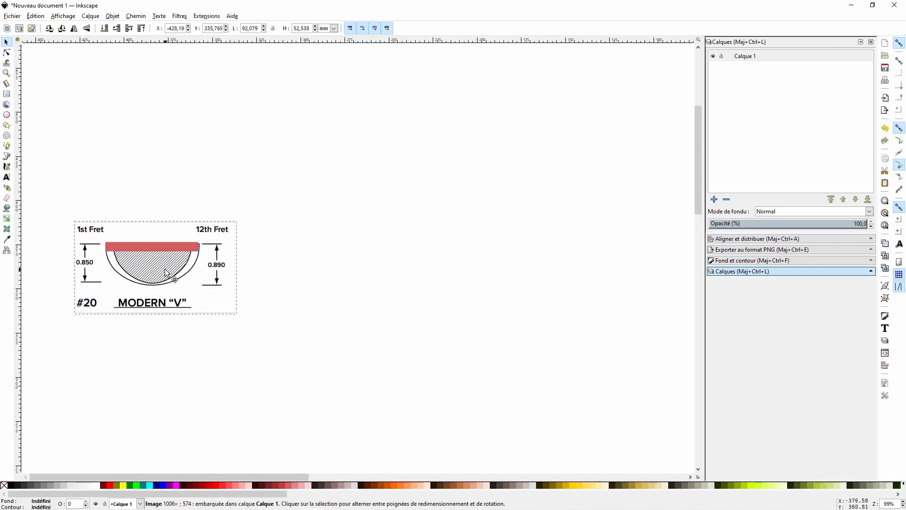
Fine-tune the image to about 91 mm wide and nudge the red rectangle onto the flat top of the 12th-fret profile.
scroll(116, 273, up, 2)
scroll(115, 273, up, 2)
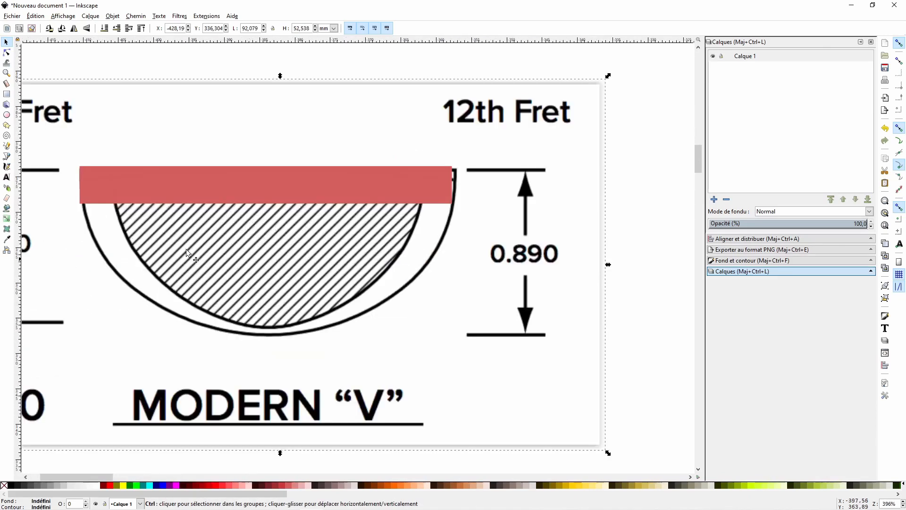
mouse_move(264, 185)
mouse_down()
mouse_move(276, 191)
mouse_move(265, 189)
mouse_up()
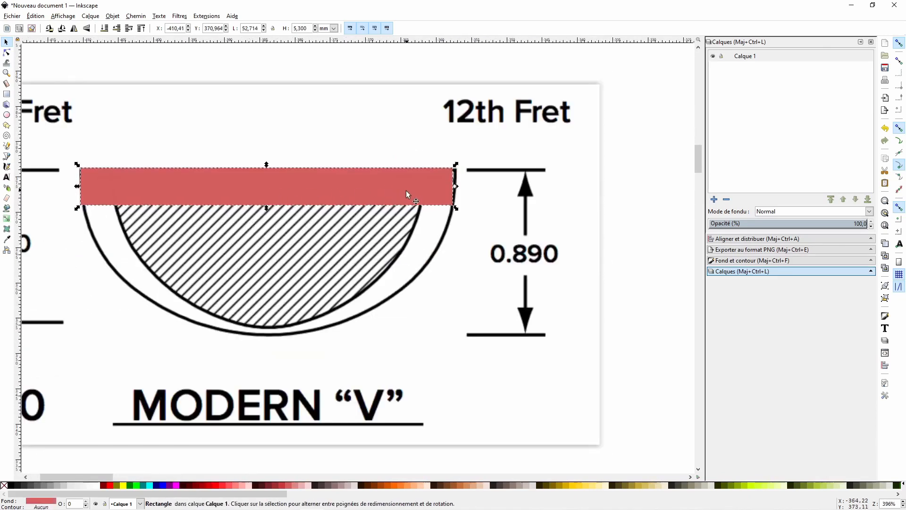
click(603, 109)
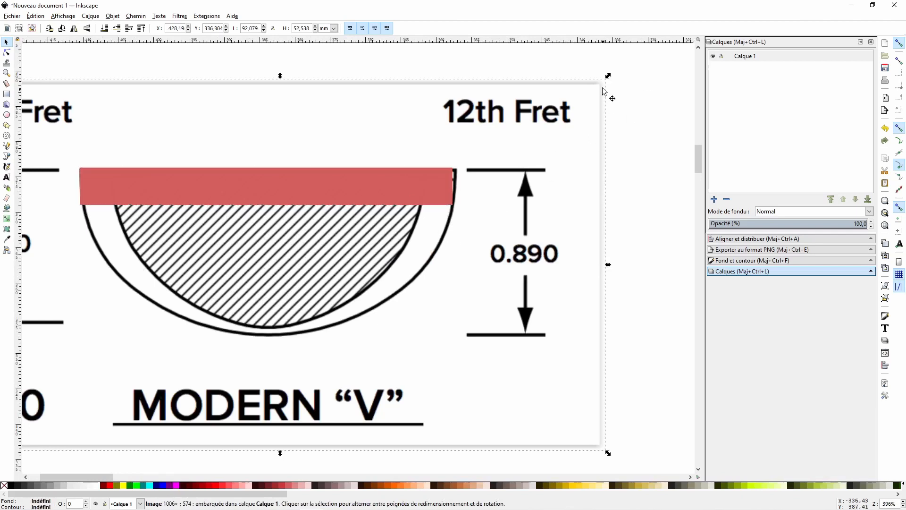
drag(608, 78, 605, 81)
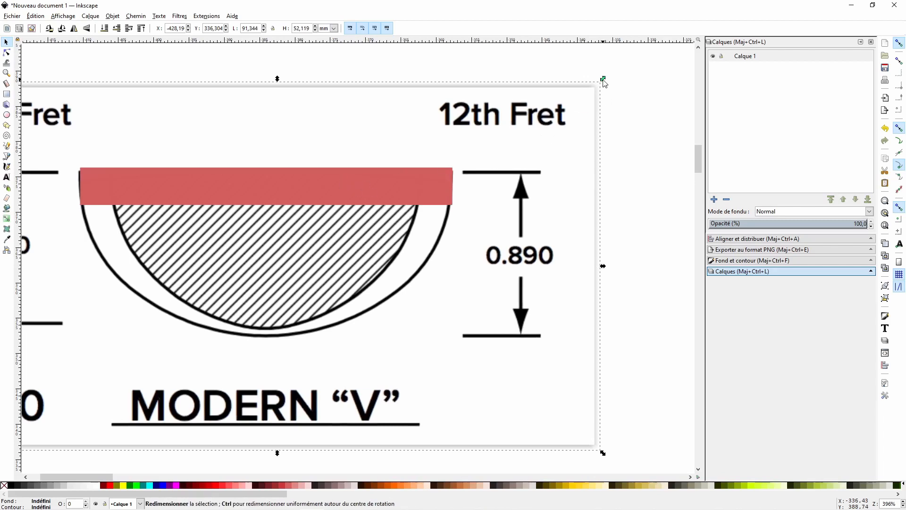
drag(604, 81, 602, 82)
mouse_move(346, 173)
mouse_down()
mouse_move(337, 181)
mouse_move(344, 179)
mouse_up()
scroll(392, 227, down, 2)
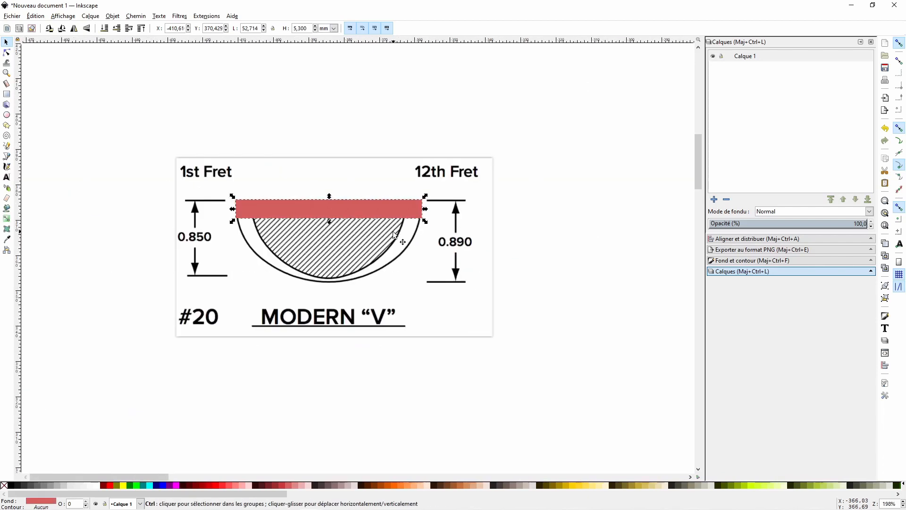
Duplicate the red rectangle, fill the copy with lime green and halve its width by entering 52,714/2 mm.
key(r)
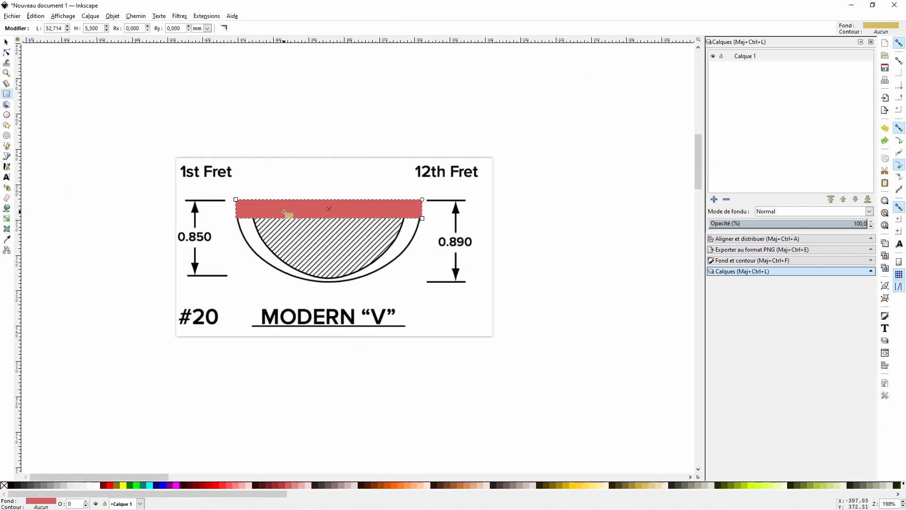
click(6, 42)
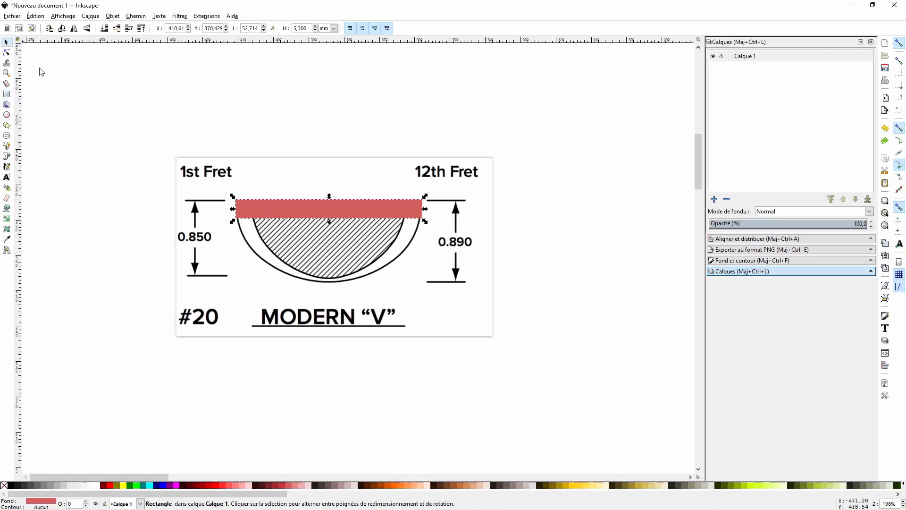
right_click(266, 211)
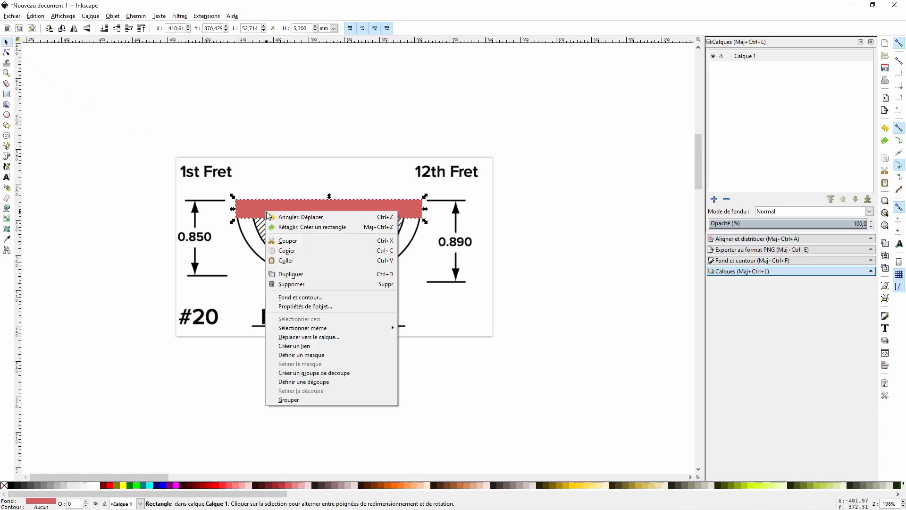
click(307, 275)
click(739, 486)
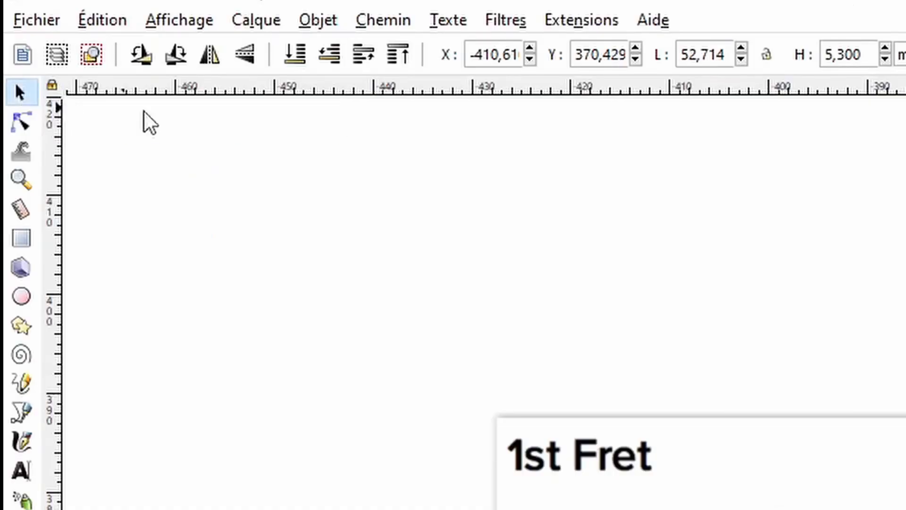
triple_click(731, 54)
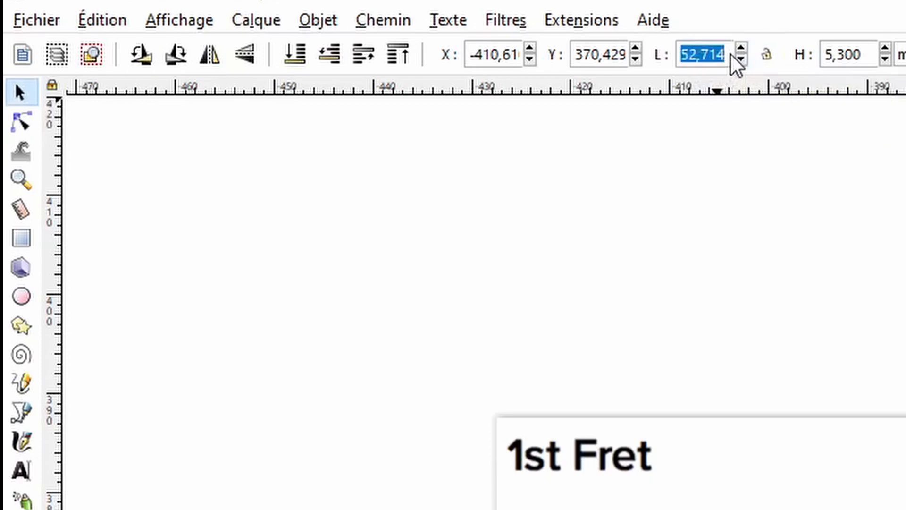
click(706, 137)
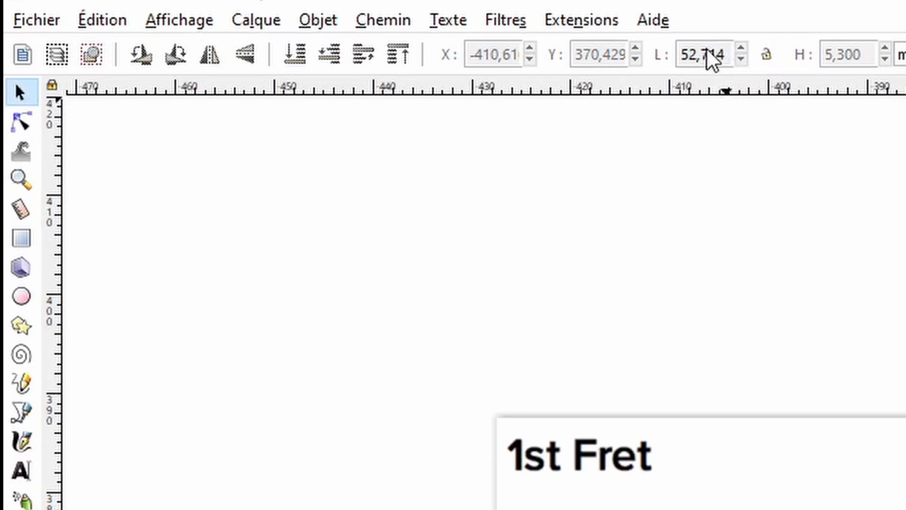
click(826, 509)
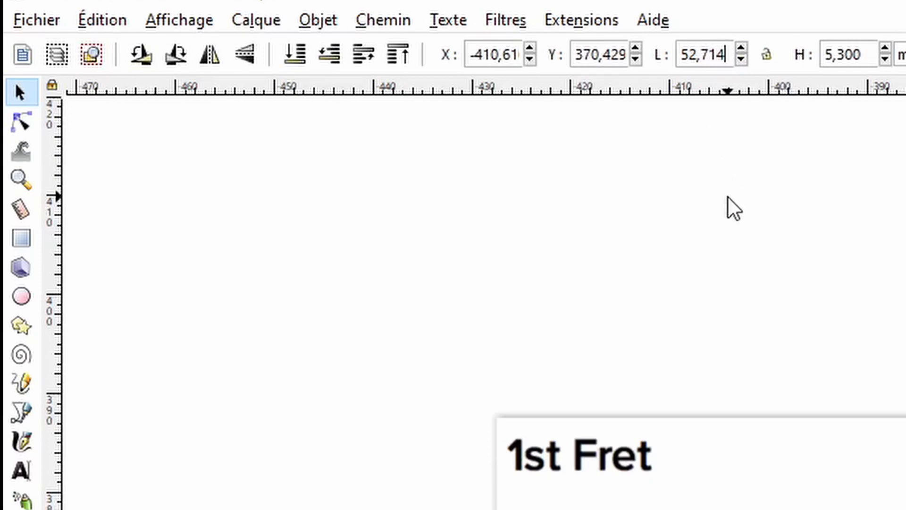
text(/2)
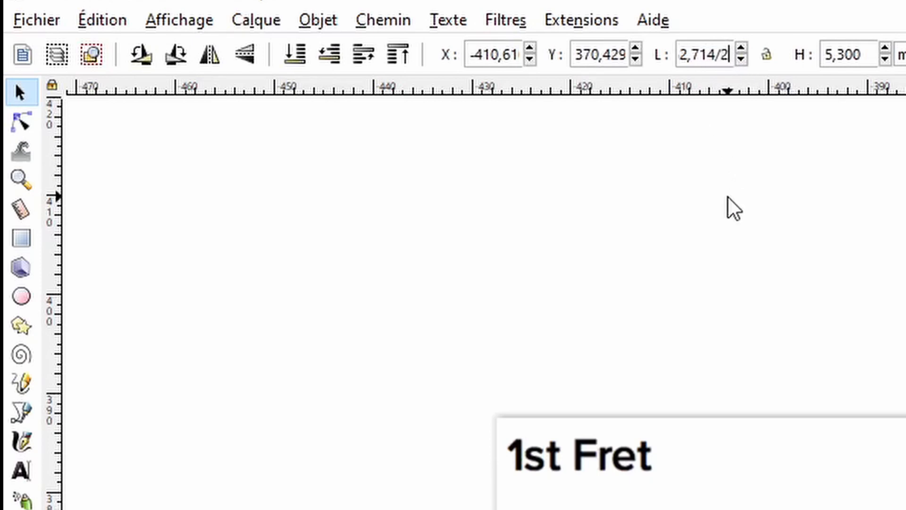
key(Return)
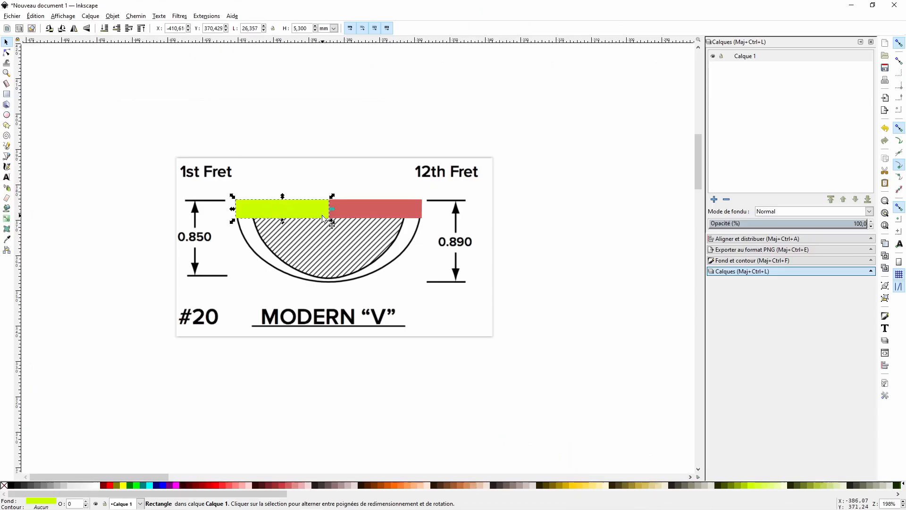
Delete the full-width red rectangle.
click(305, 131)
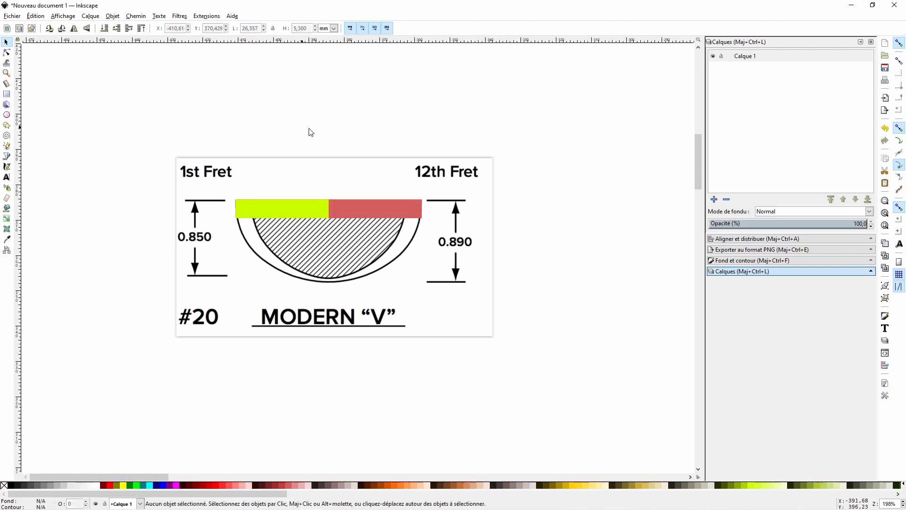
click(364, 211)
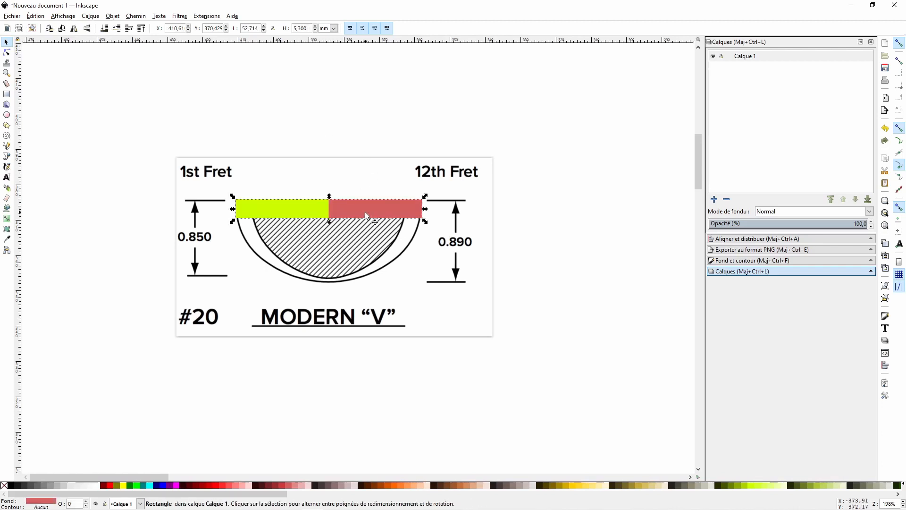
key(Delete)
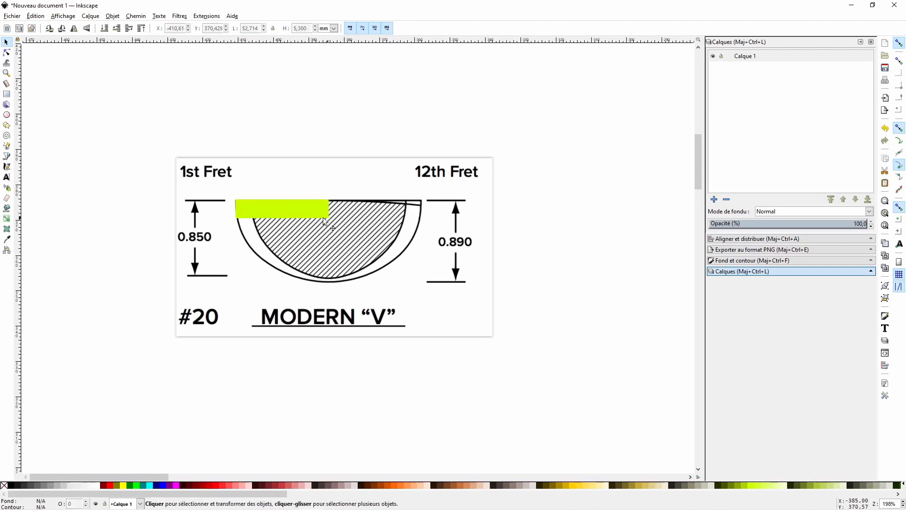
Duplicate the lime half-width rectangle, place the copy directly beneath the original and fill it with yellow-orange.
click(276, 212)
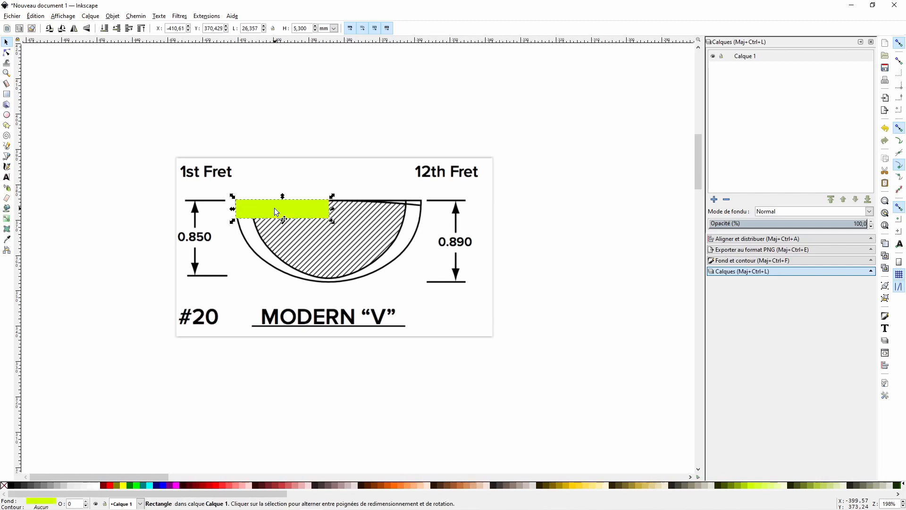
right_click(276, 212)
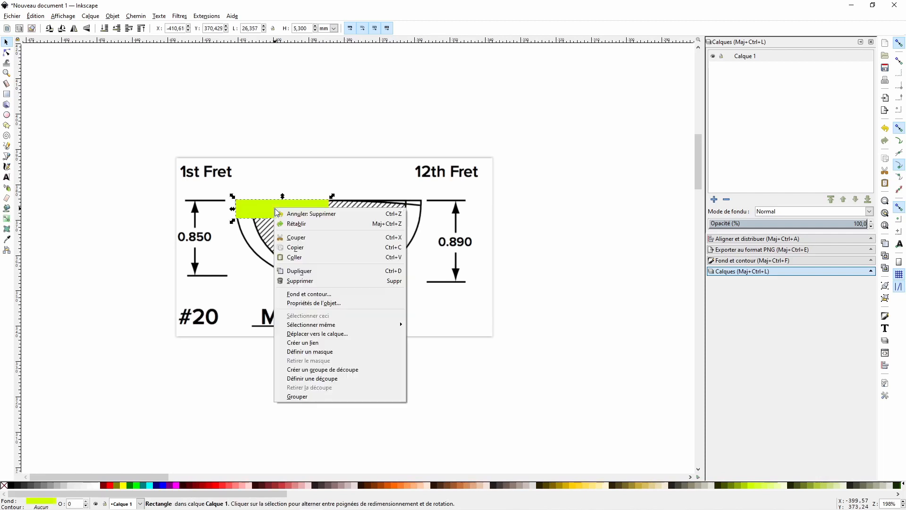
click(315, 271)
drag(298, 204, 295, 226)
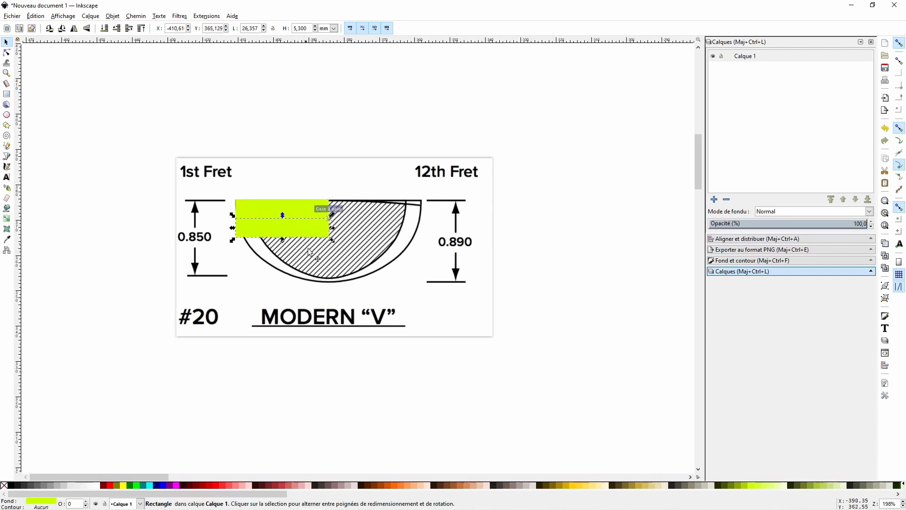
click(581, 489)
Stretch the yellow rectangle down to the lowest point of the outer neck profile, about 18.3 mm high.
drag(283, 239, 285, 286)
scroll(317, 293, up, 3)
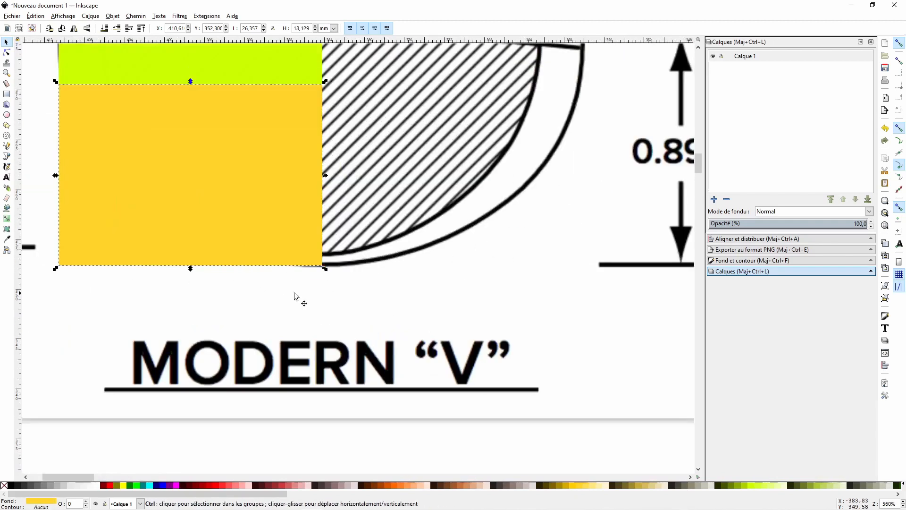
drag(188, 267, 191, 272)
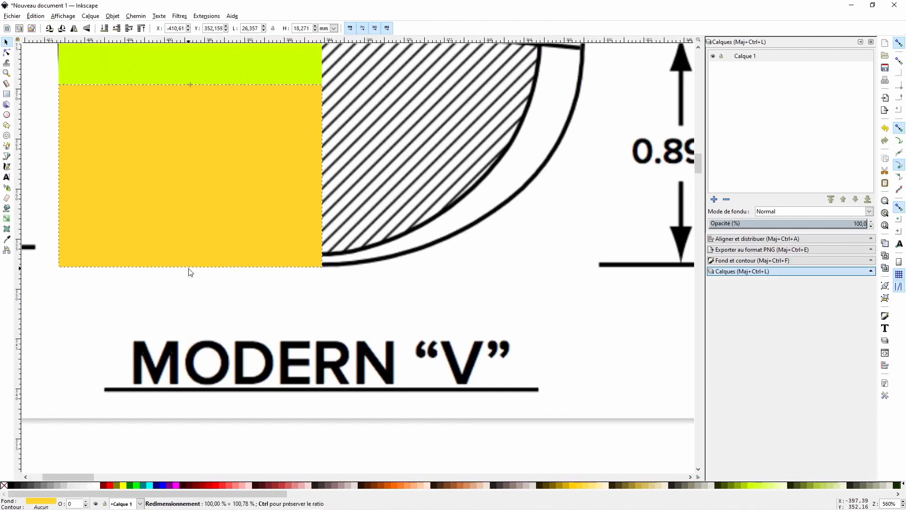
ctrl+scroll(319, 246, down, 1)
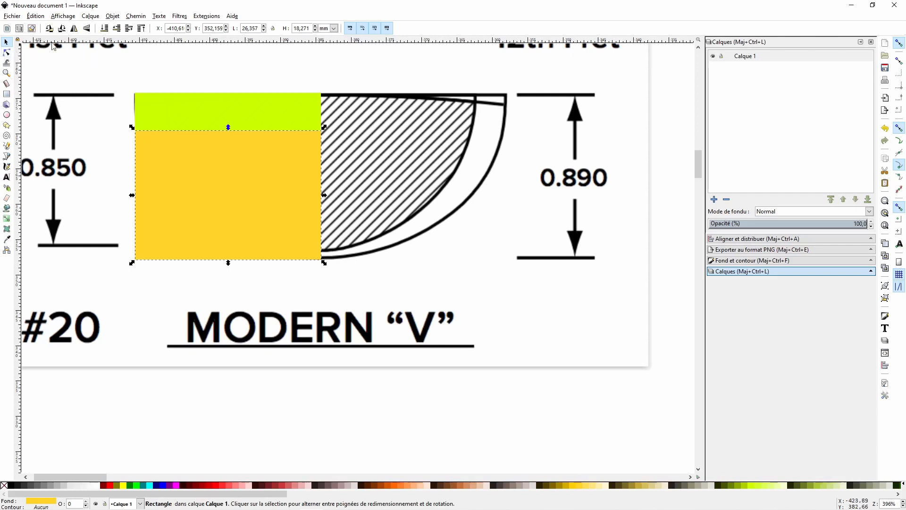
Convert the yellow rectangle to a path and delete its lower-left corner node.
click(142, 16)
click(151, 28)
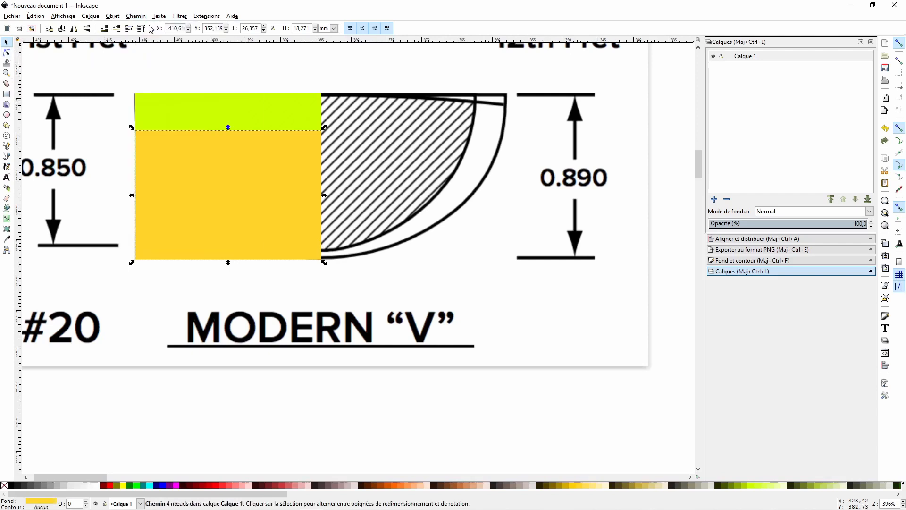
click(8, 53)
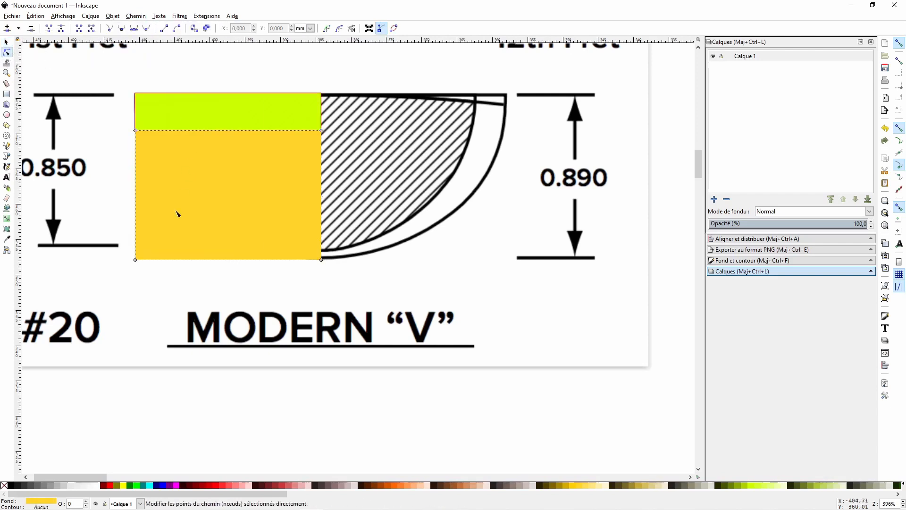
drag(113, 271, 159, 243)
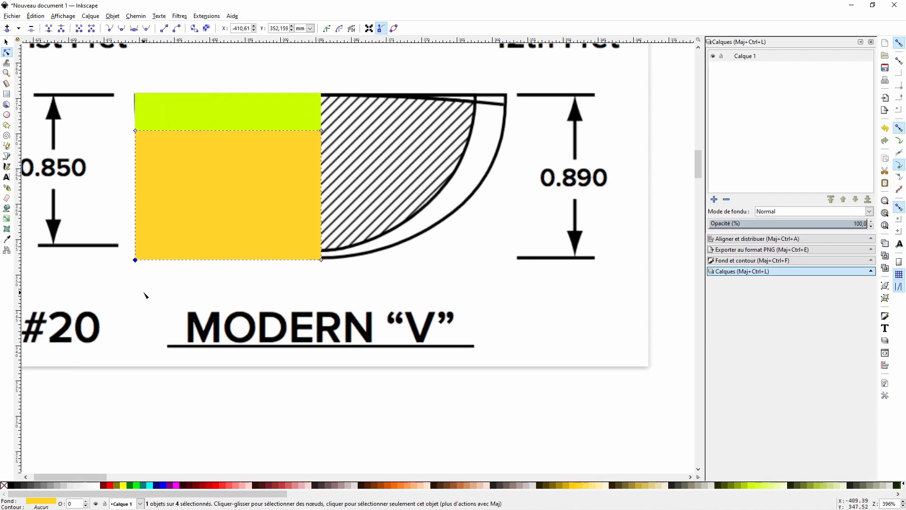
key(Delete)
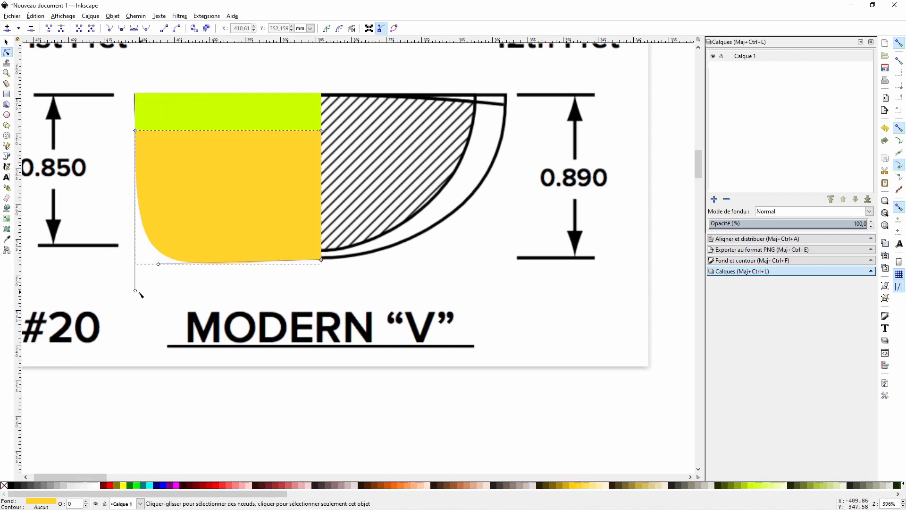
Adjust the yellow path's two curve handles so its lower-left edge forms a smooth half of the neck profile.
drag(136, 291, 136, 133)
mouse_move(158, 264)
mouse_down()
mouse_move(196, 260)
mouse_move(153, 251)
mouse_move(166, 258)
mouse_move(157, 258)
mouse_up()
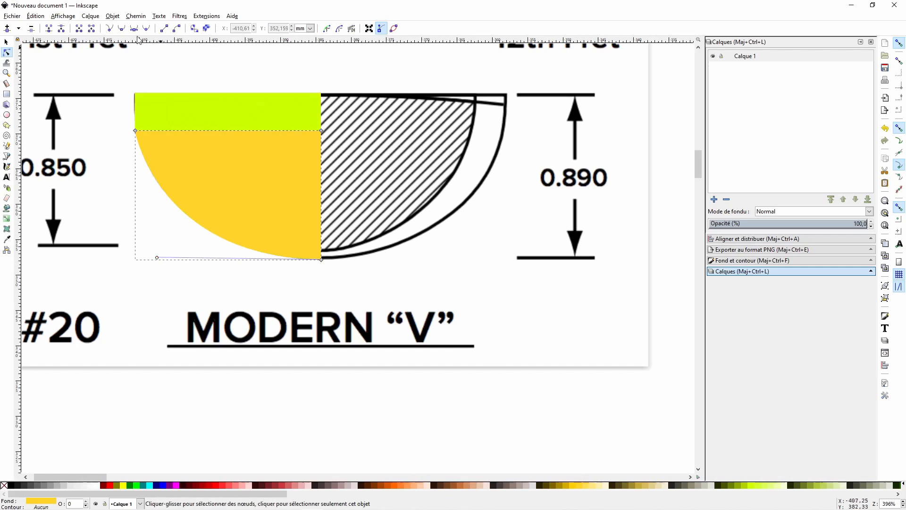
click(6, 42)
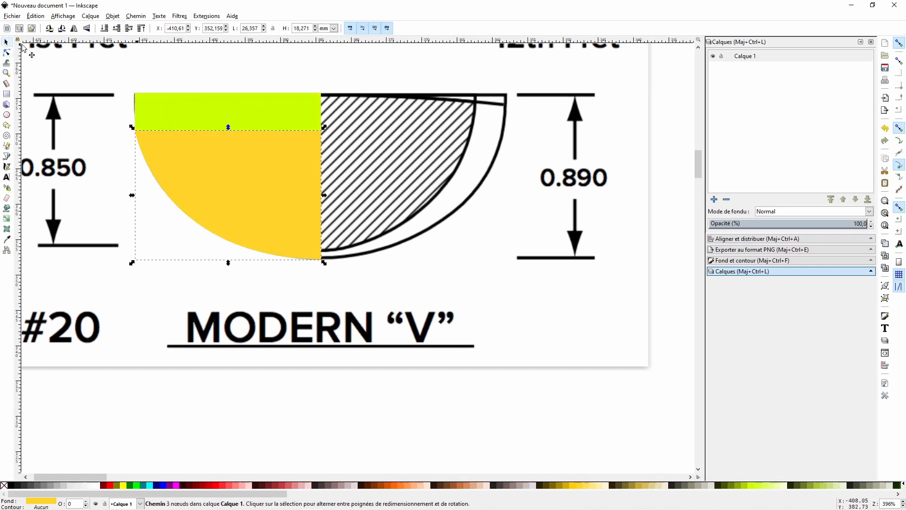
Duplicate the yellow half profile, flip the copy horizontally and fill it with grey-beige.
right_click(237, 161)
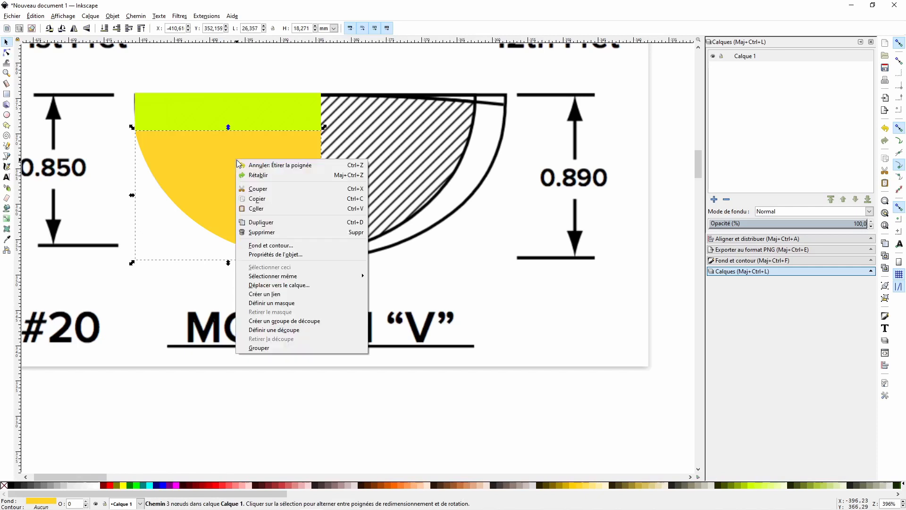
click(276, 222)
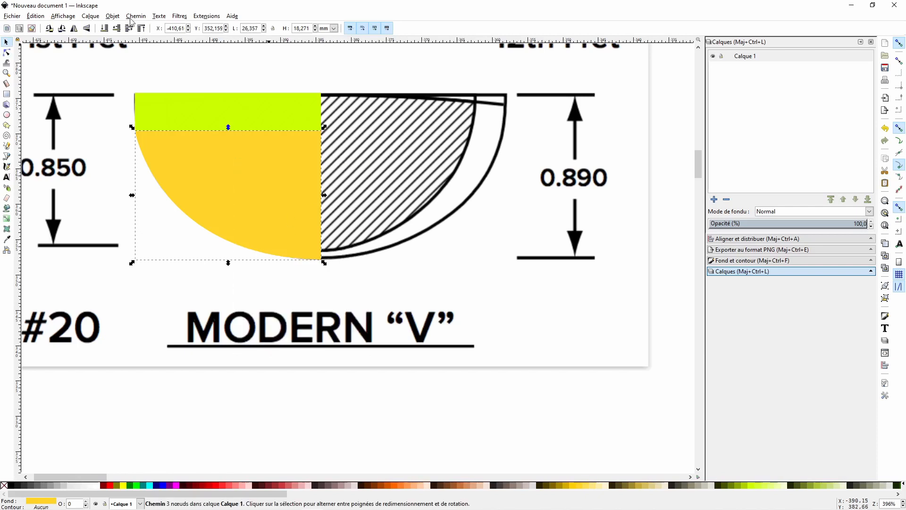
click(113, 16)
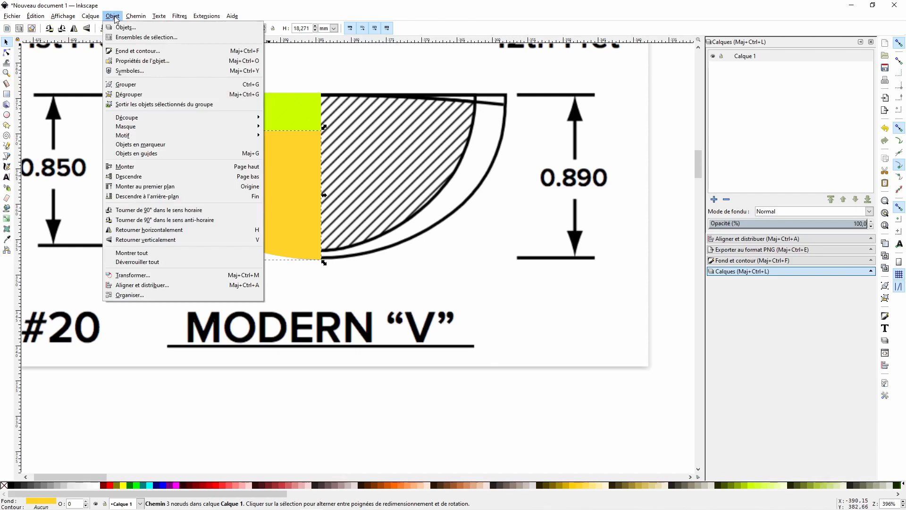
click(138, 230)
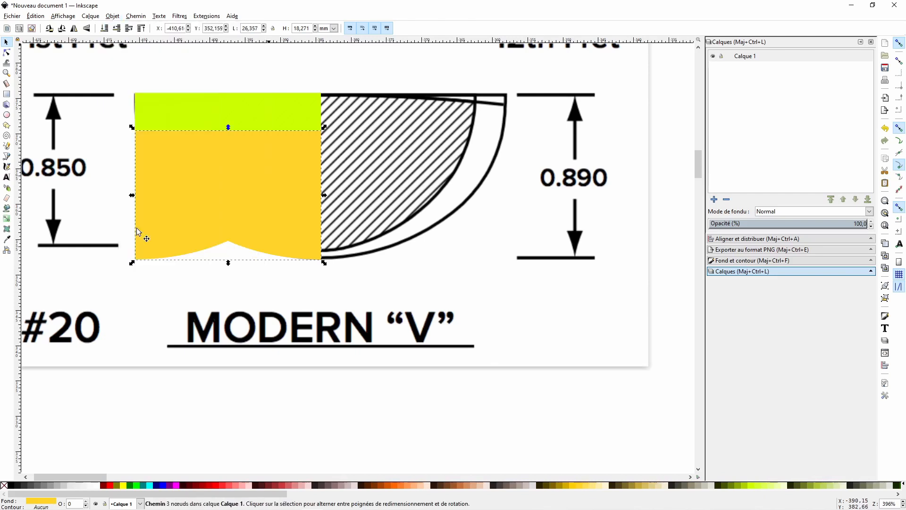
click(525, 485)
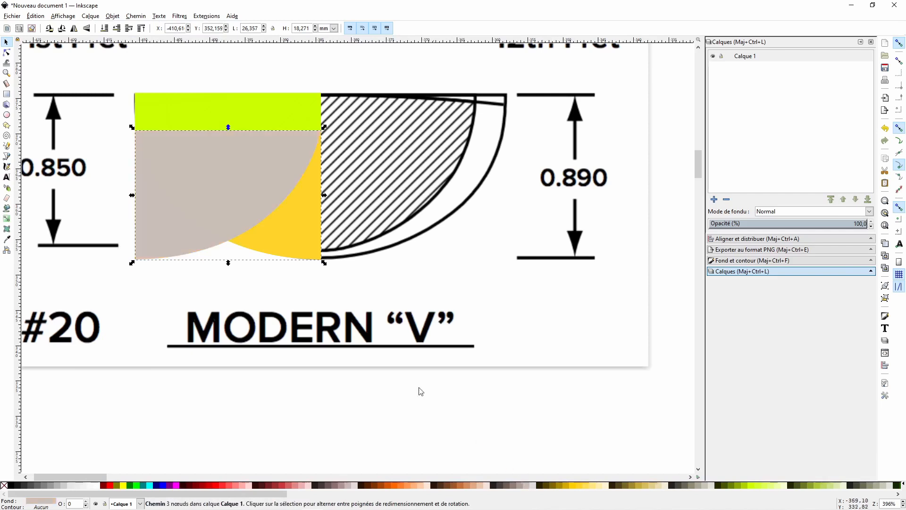
Align the grey-beige copy's left edge to the yellow half's right edge and unite both halves into one path.
shift+click(278, 247)
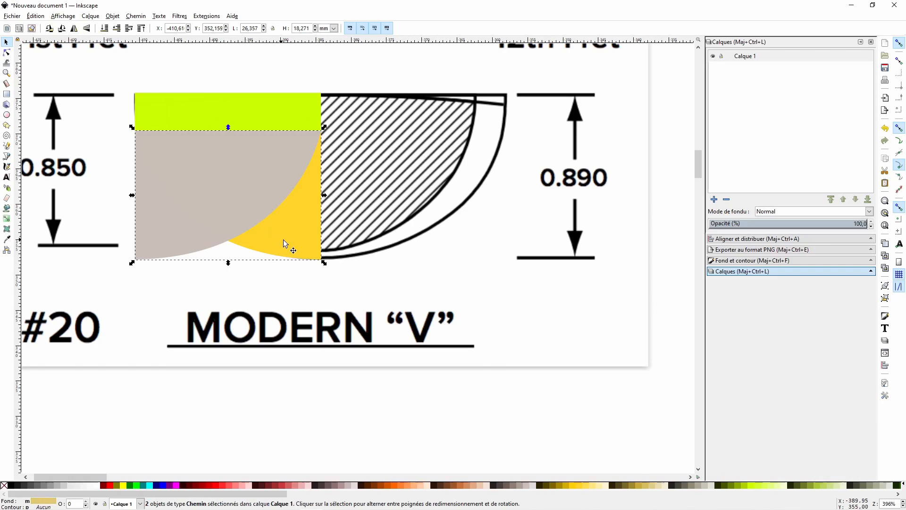
click(751, 238)
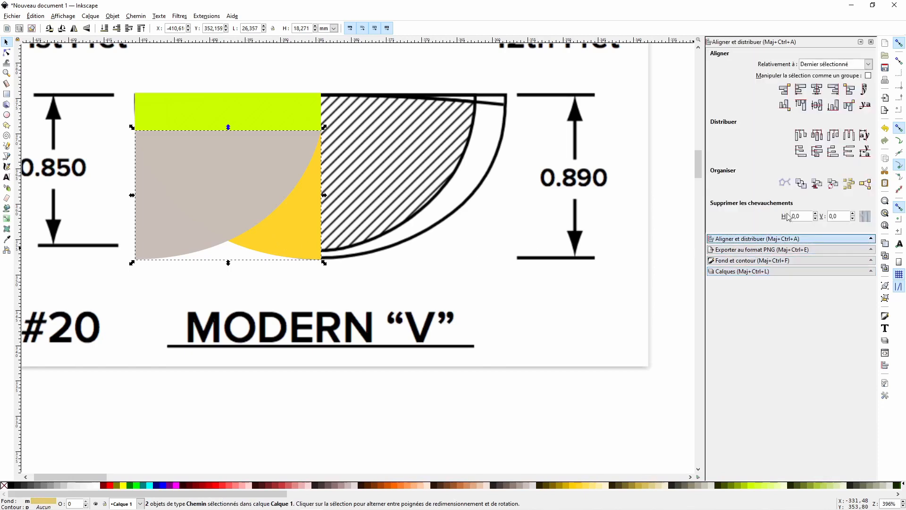
click(852, 92)
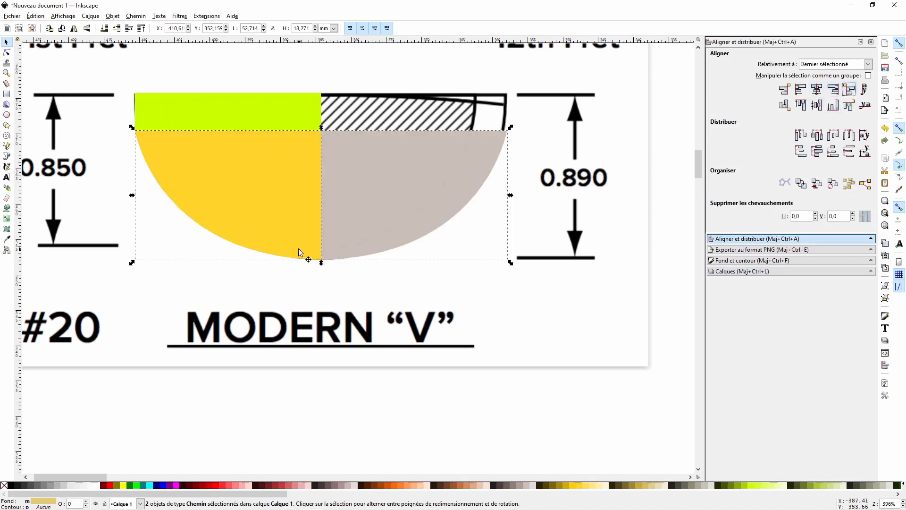
click(137, 16)
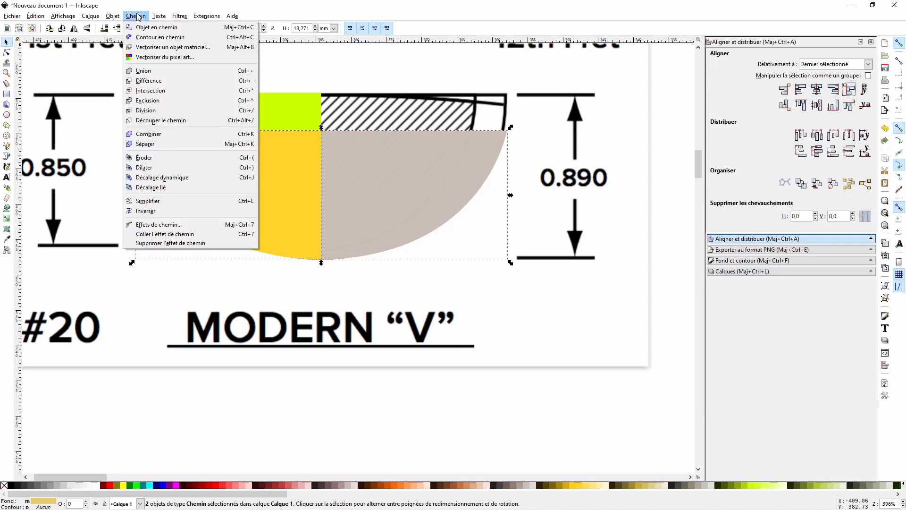
click(146, 70)
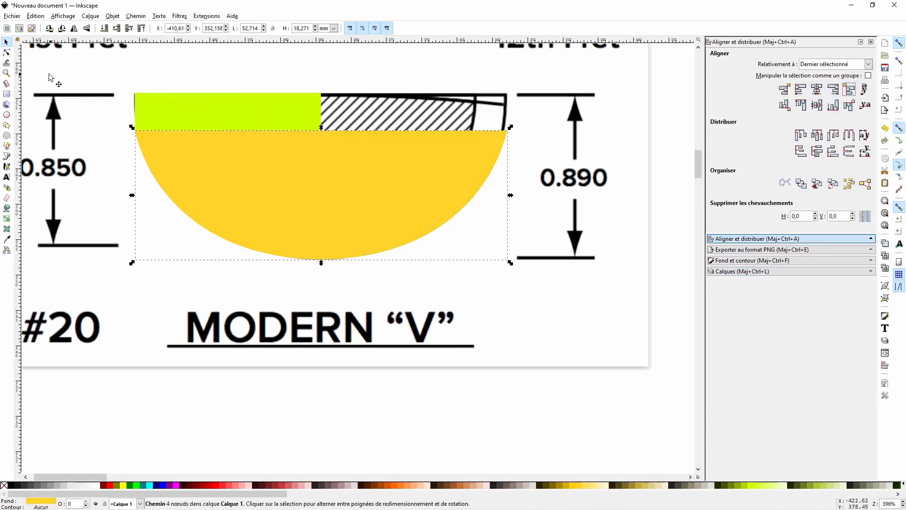
Delete the middle node on the straight top edge of the united yellow profile.
click(8, 55)
drag(314, 149, 346, 117)
key(Delete)
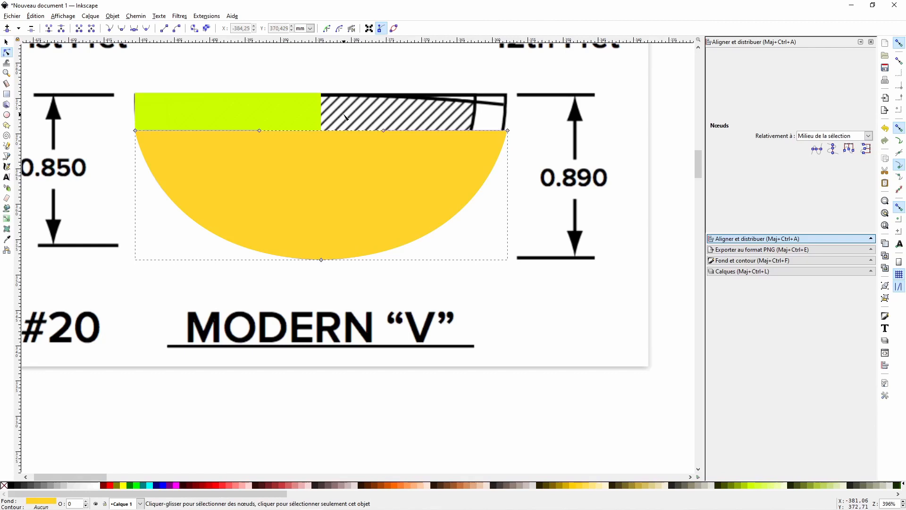
Move the yellow profile off the neck drawing and narrow the lime rectangle from its outer side to the inner profile, about 22.1 mm wide.
click(8, 44)
mouse_move(328, 162)
mouse_down()
mouse_move(151, 259)
mouse_move(22, 285)
mouse_up()
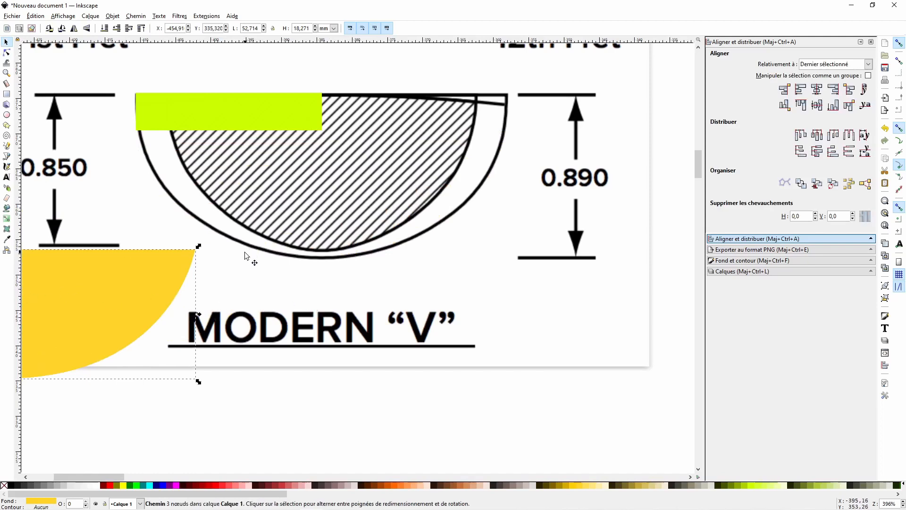
click(207, 110)
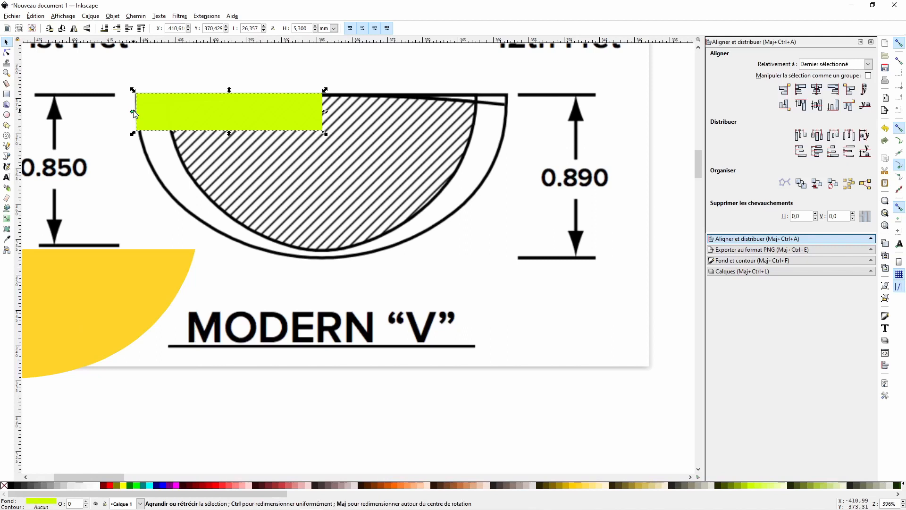
drag(133, 113, 164, 114)
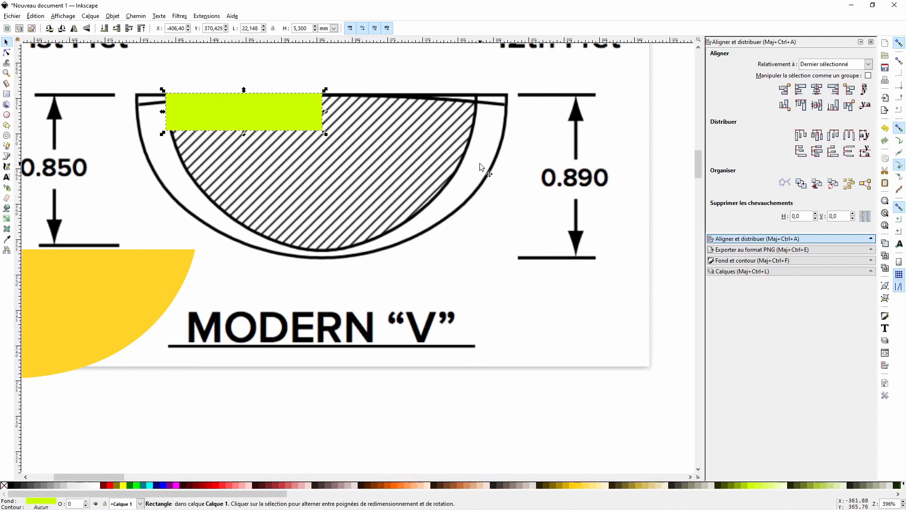
Duplicate the narrowed lime rectangle, place the copy directly beneath the original and fill it with brown-orange.
click(214, 107)
click(213, 108)
right_click(213, 107)
click(248, 169)
drag(265, 131, 268, 157)
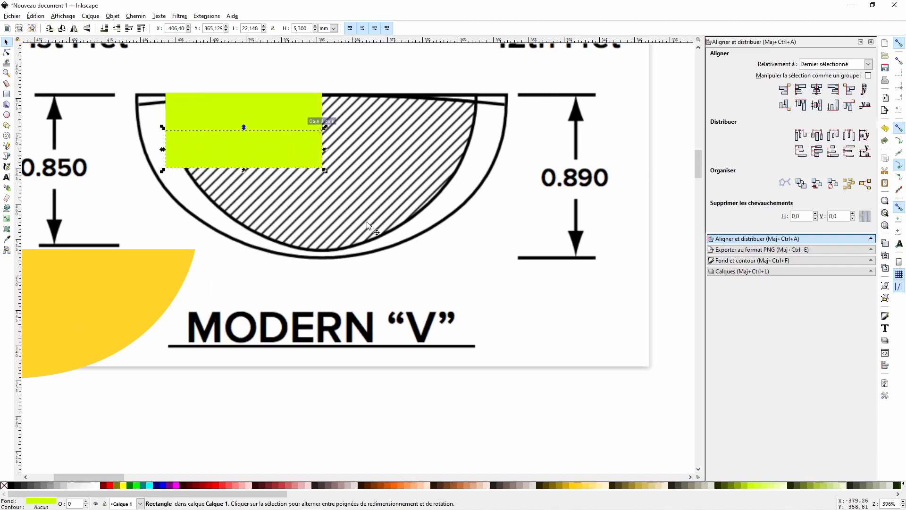
click(465, 486)
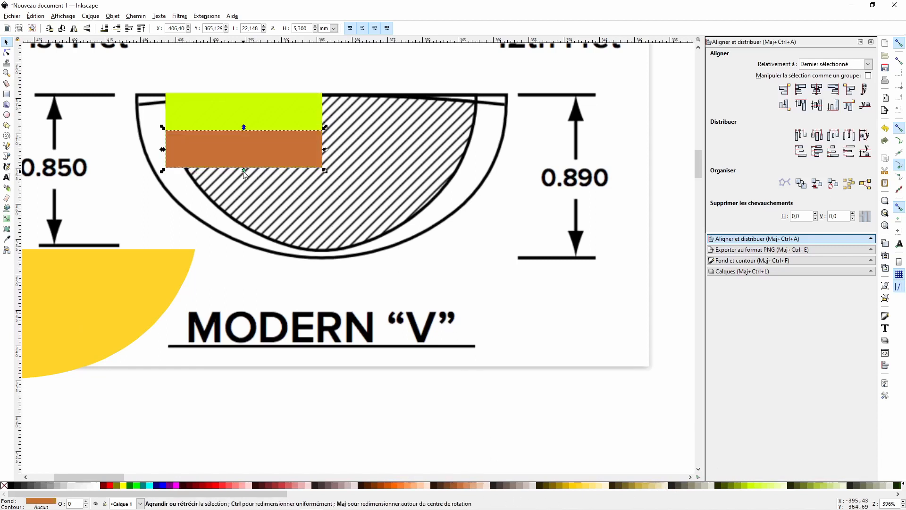
Stretch the brown rectangle down to the lowest point of the inner neck profile, about 17.2 mm high.
drag(244, 171, 239, 258)
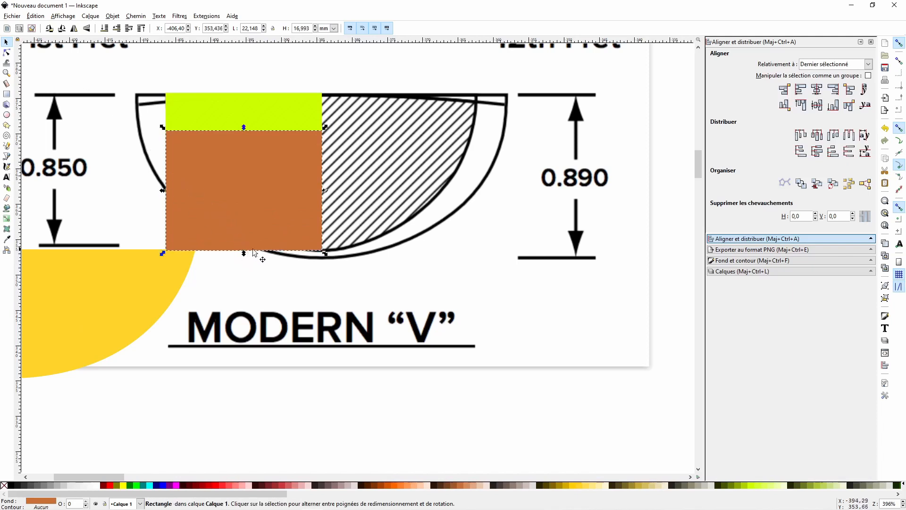
scroll(346, 239, up, 2)
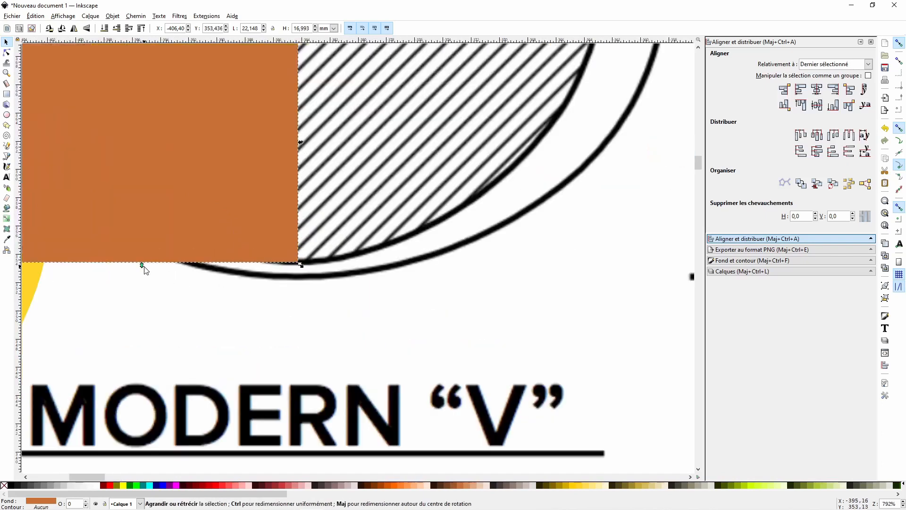
drag(143, 268, 142, 271)
scroll(205, 216, down, 1)
scroll(206, 215, down, 2)
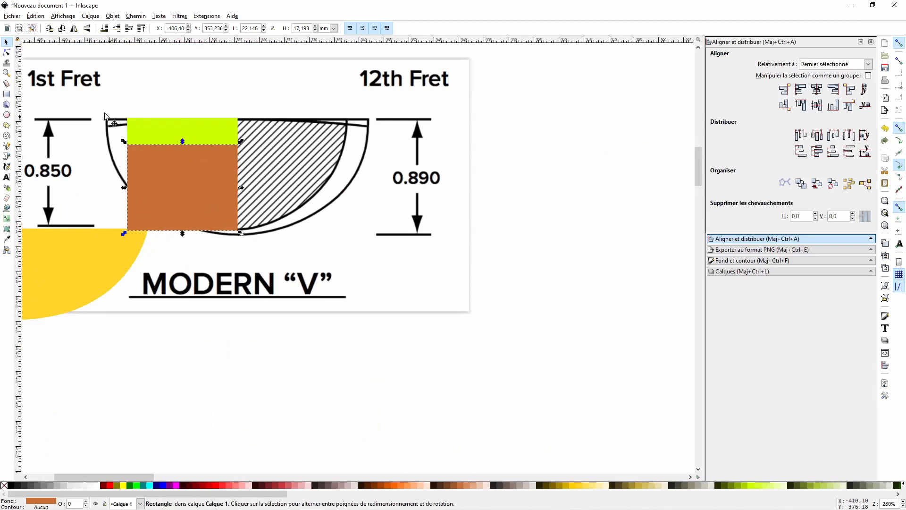
Convert the brown rectangle to a path.
click(7, 53)
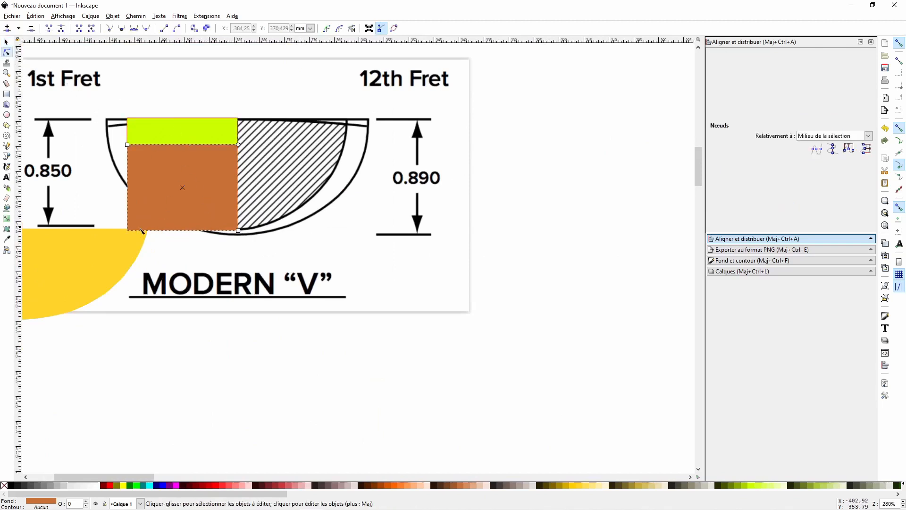
click(6, 42)
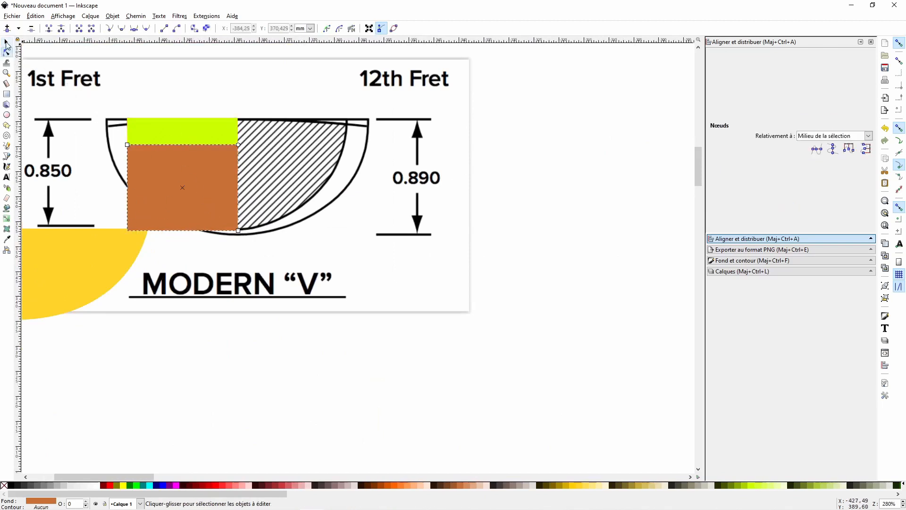
click(136, 16)
click(150, 27)
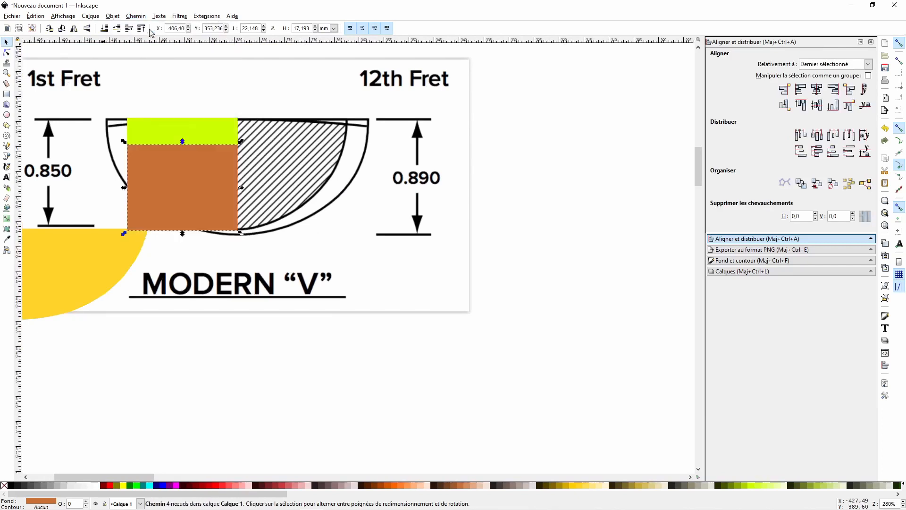
Delete the brown path's lower-left corner node and adjust the curve handles so the edge follows the inner neck profile.
click(7, 53)
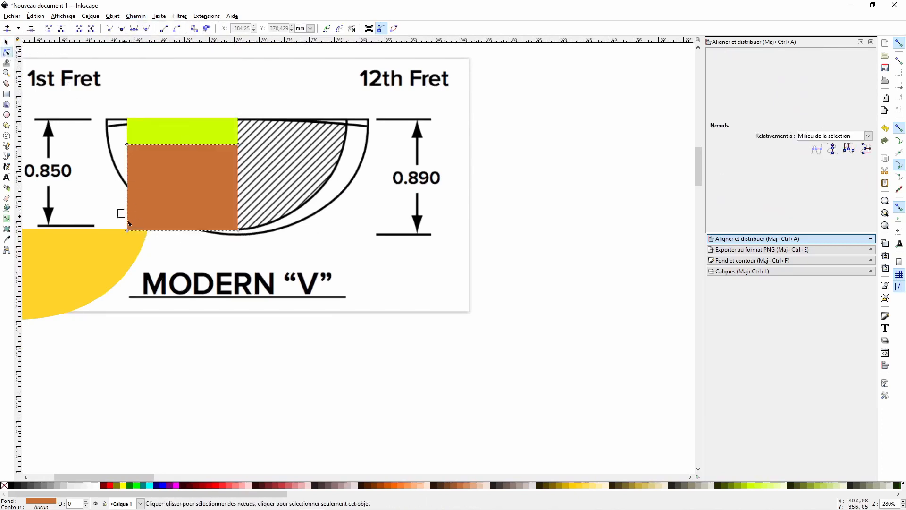
key(Delete)
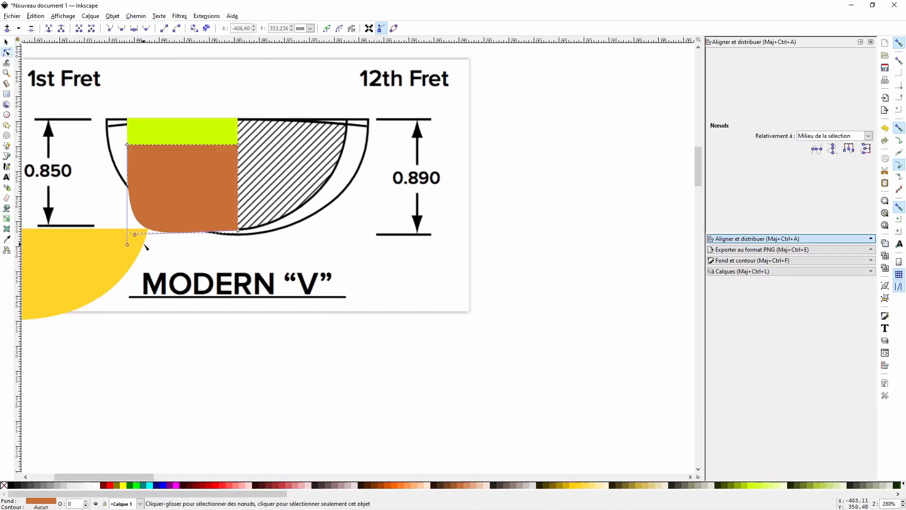
drag(130, 210, 159, 232)
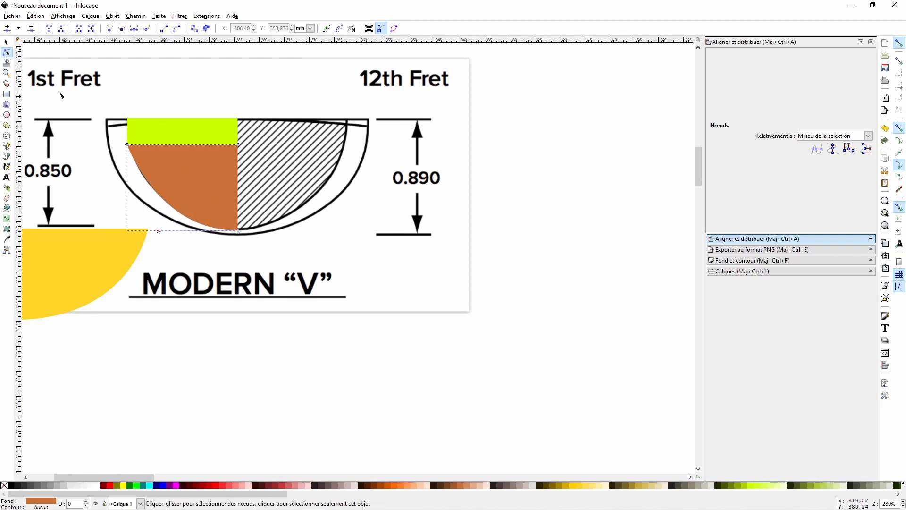
Duplicate the brown half profile, flip the copy horizontally and fill it with a muted red.
click(6, 42)
click(170, 161)
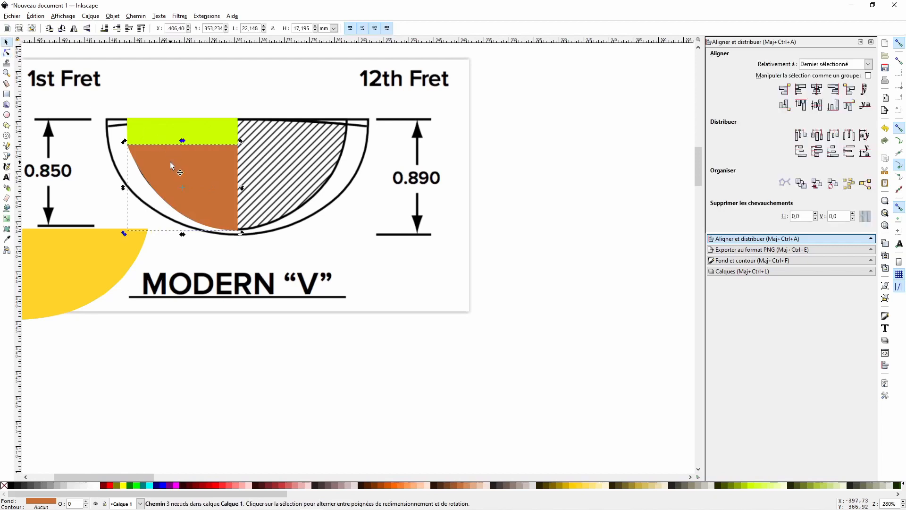
right_click(170, 161)
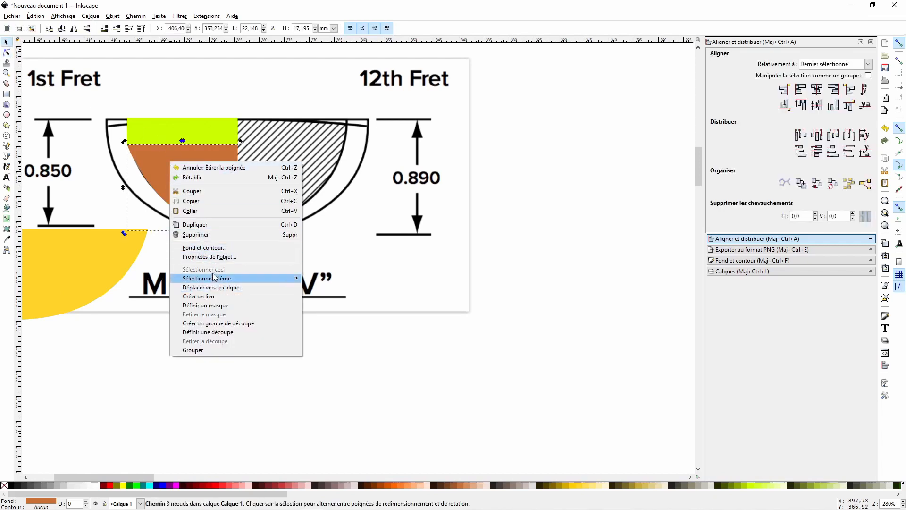
click(227, 225)
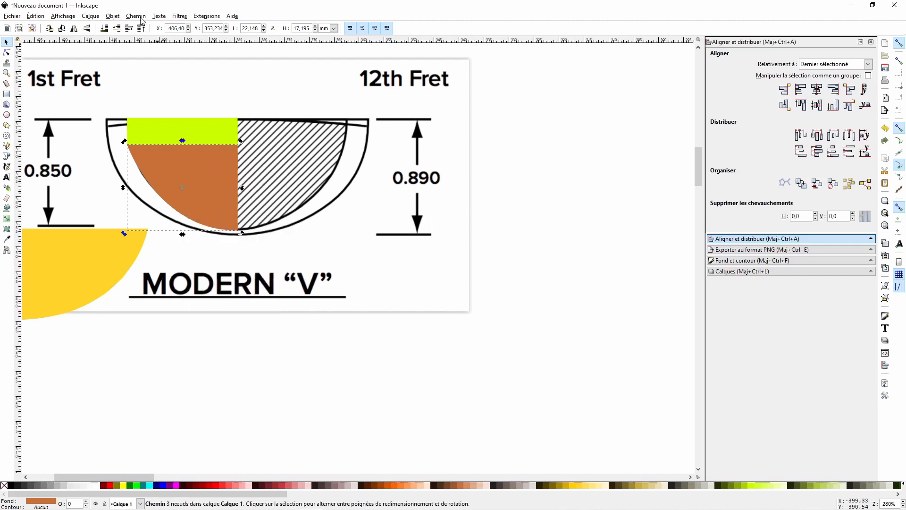
click(113, 16)
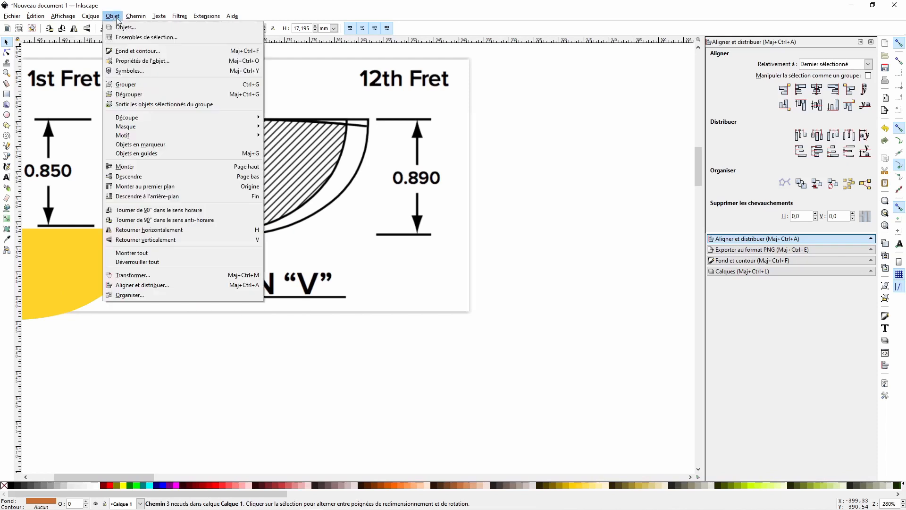
click(135, 230)
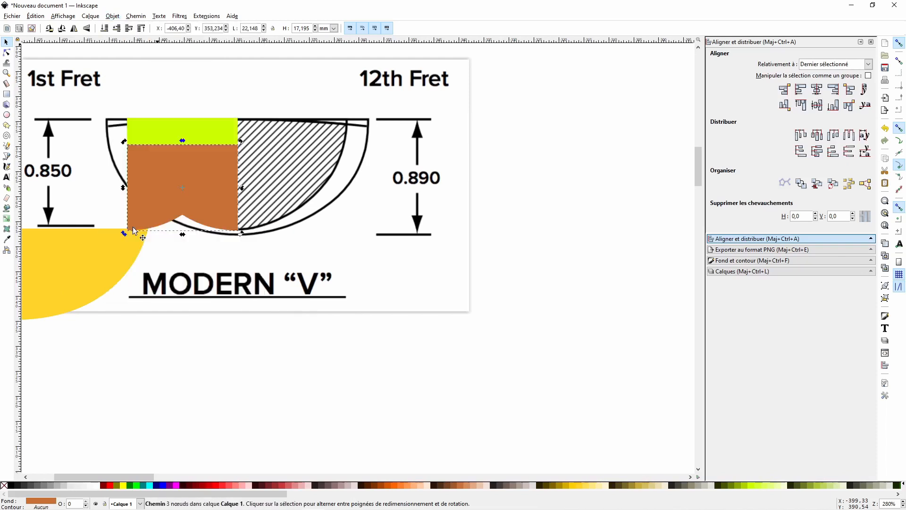
click(288, 484)
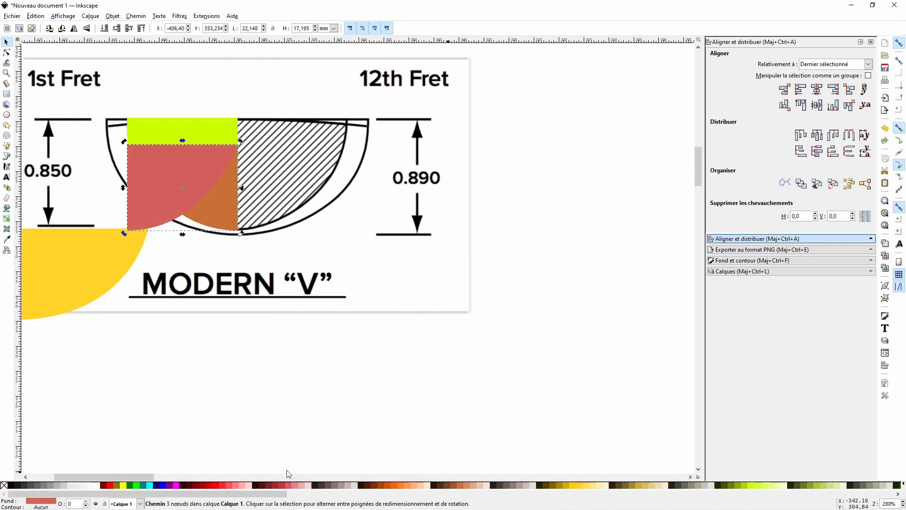
Align the red copy's left edge to the brown half's right edge and unite the two halves into one path.
shift+click(221, 203)
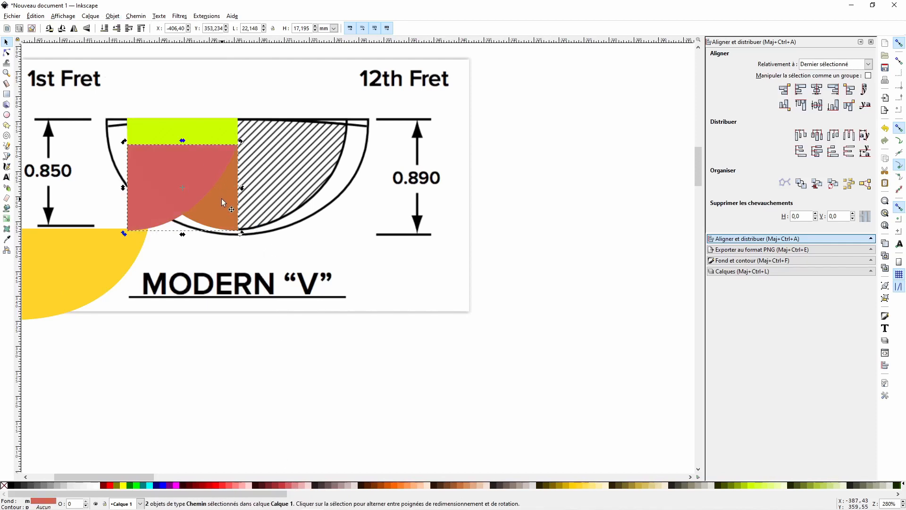
click(853, 91)
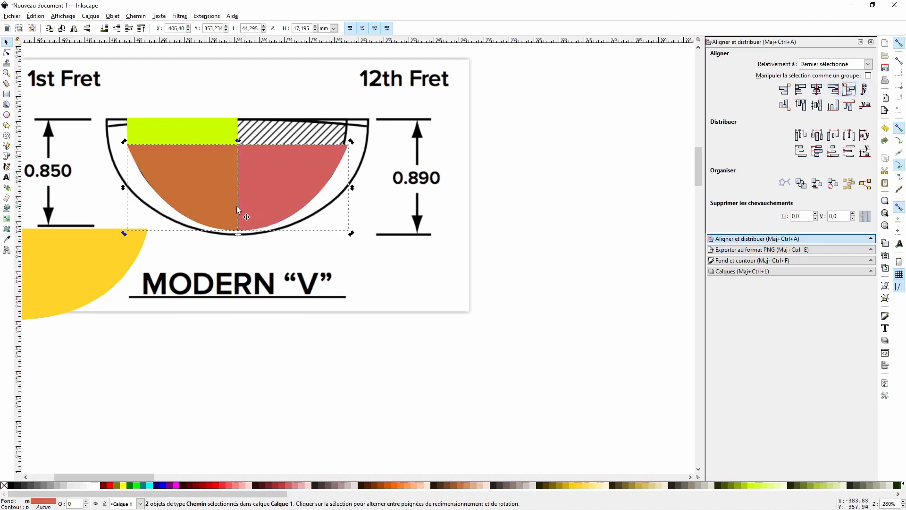
click(136, 16)
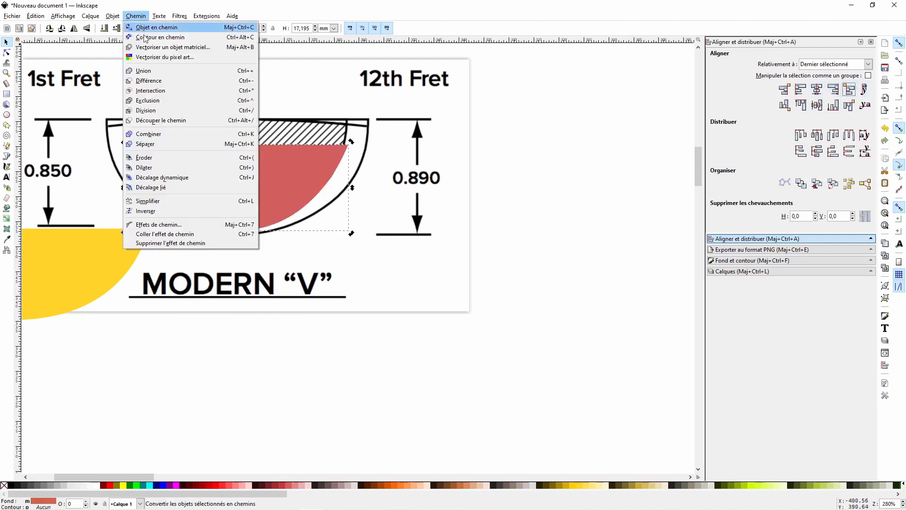
click(148, 76)
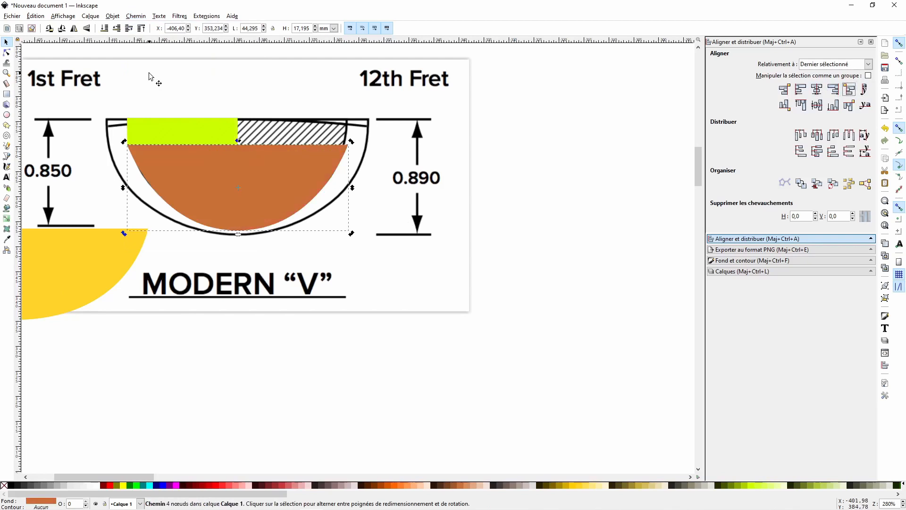
Delete the extra node midway along the brown profile's top edge and move the profile below the reference image.
click(6, 53)
drag(225, 157, 264, 139)
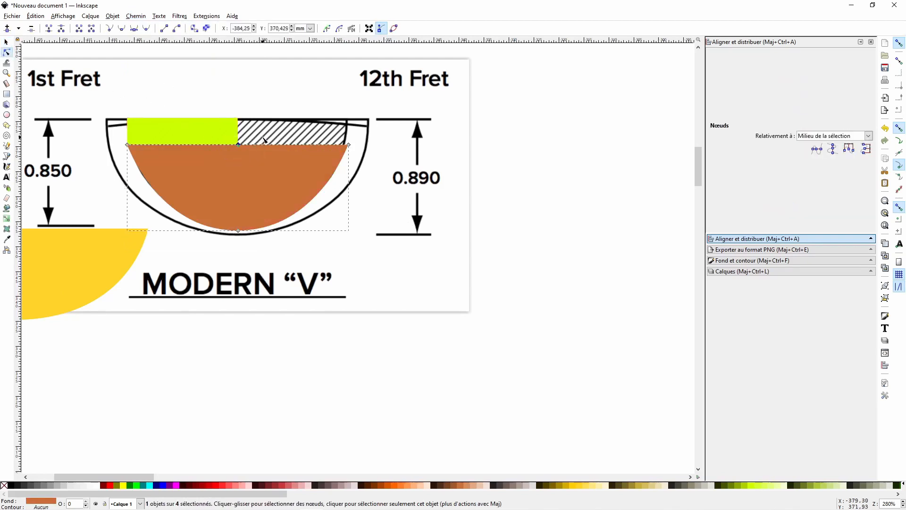
key(Escape)
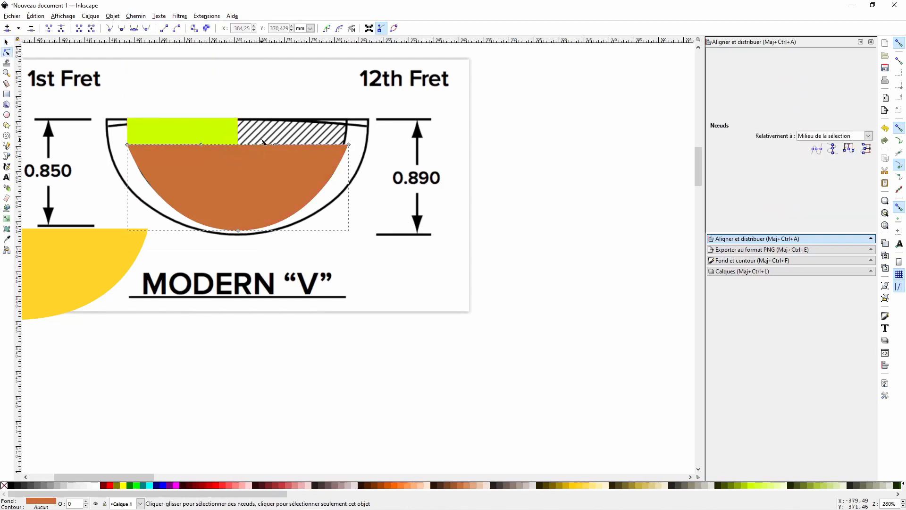
click(7, 43)
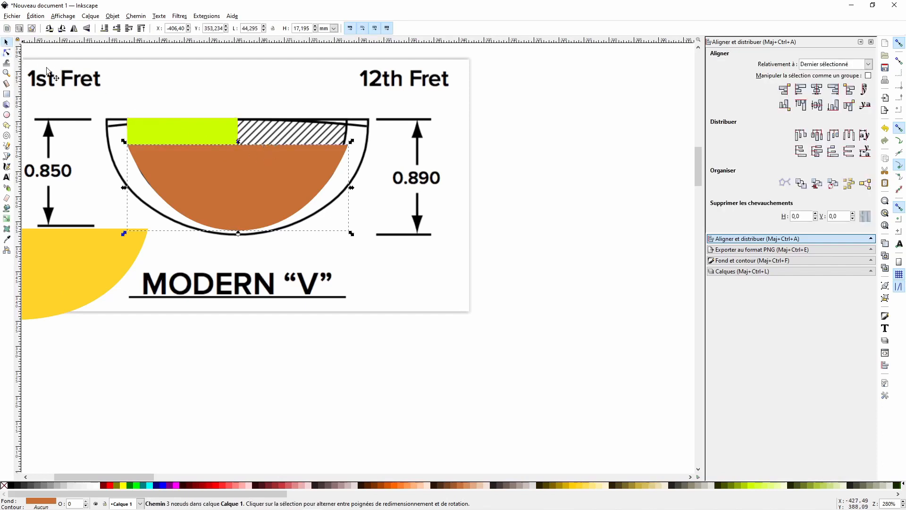
drag(239, 175, 117, 377)
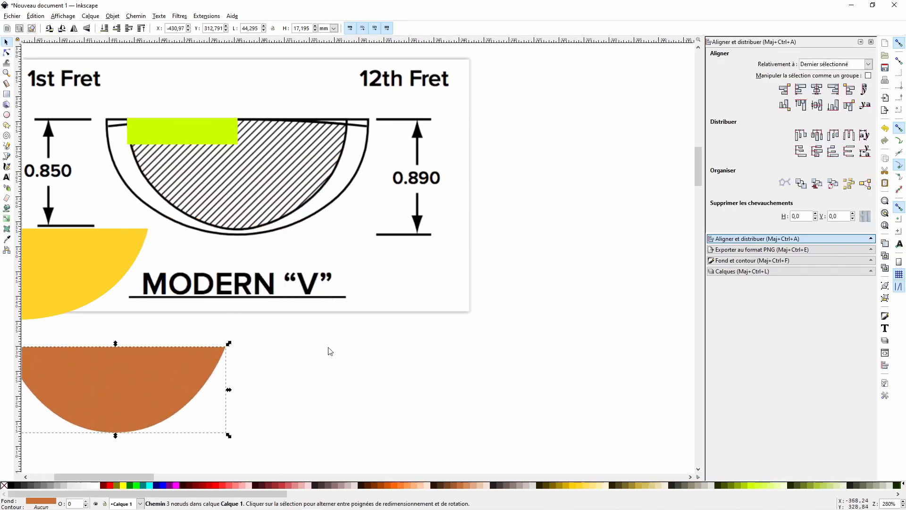
Delete the green rectangle and the Modern "V" reference image.
click(227, 134)
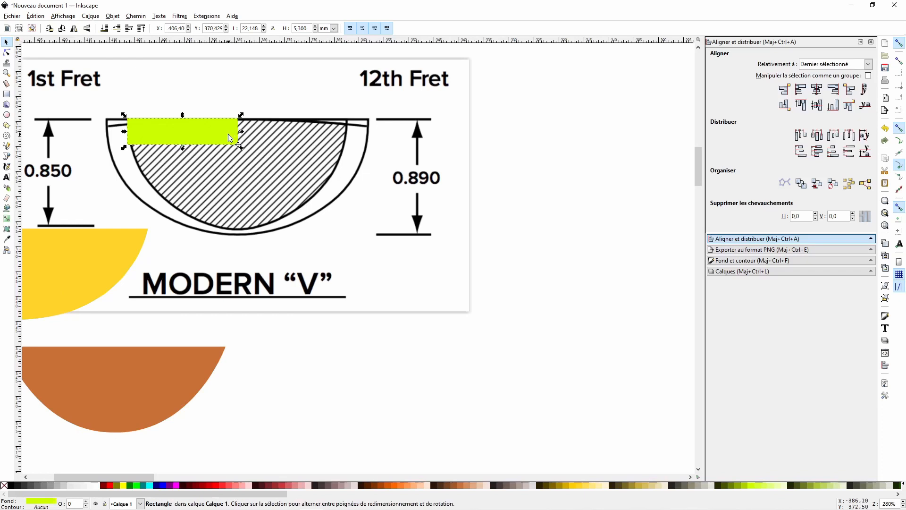
key(Delete)
click(267, 152)
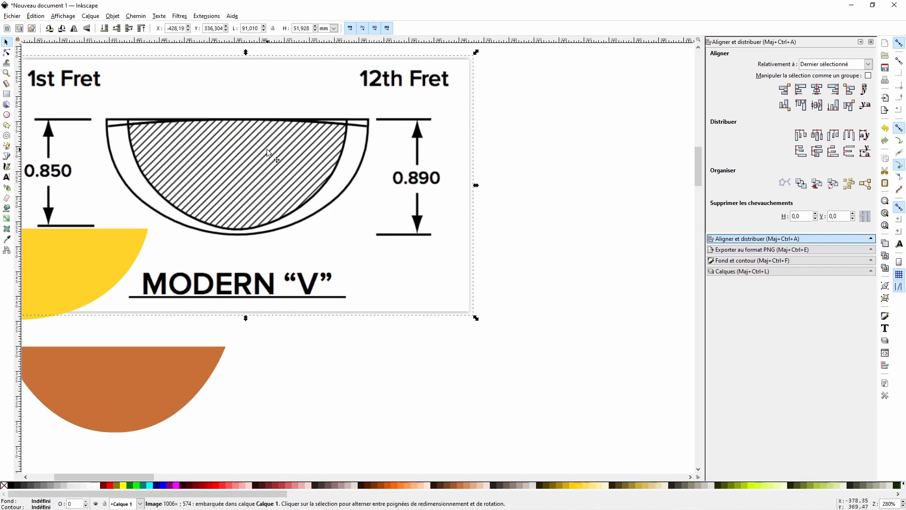
key(Delete)
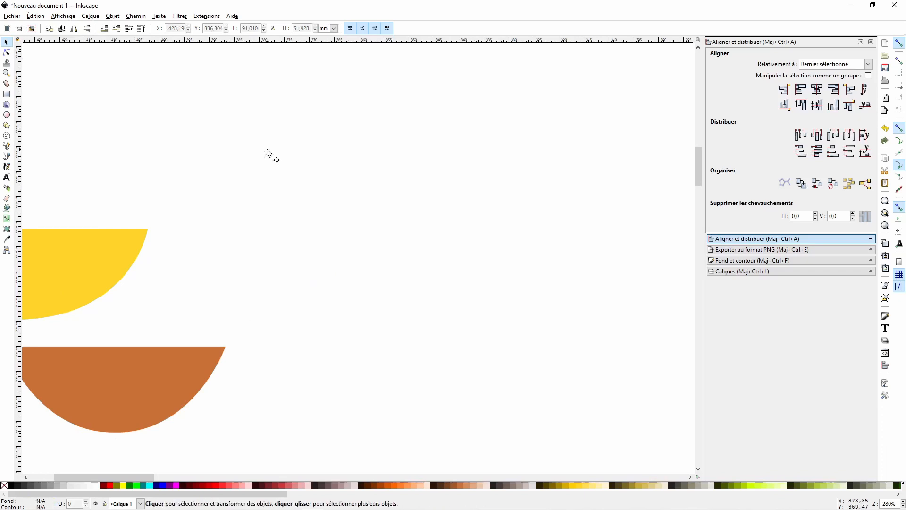
Move the yellow and brown profiles into open canvas space, with the yellow one above the brown one.
drag(71, 269, 373, 222)
drag(217, 354, 355, 333)
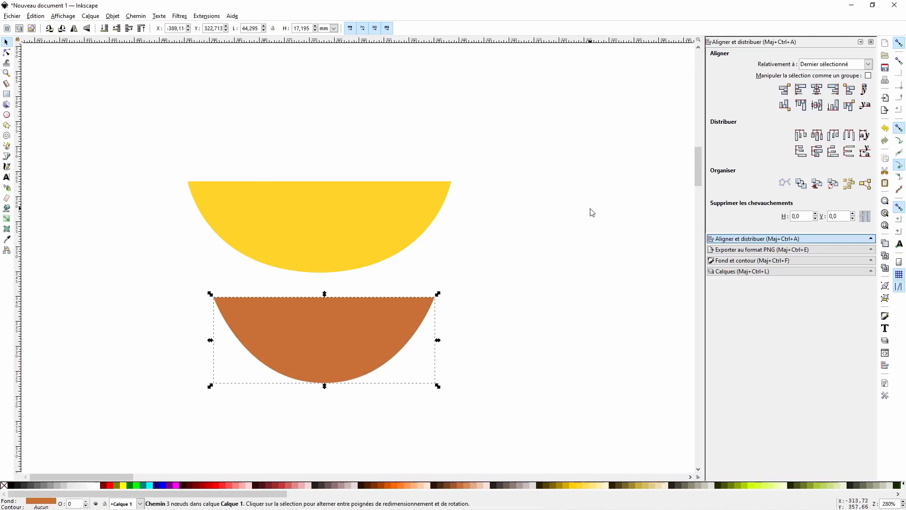
click(573, 191)
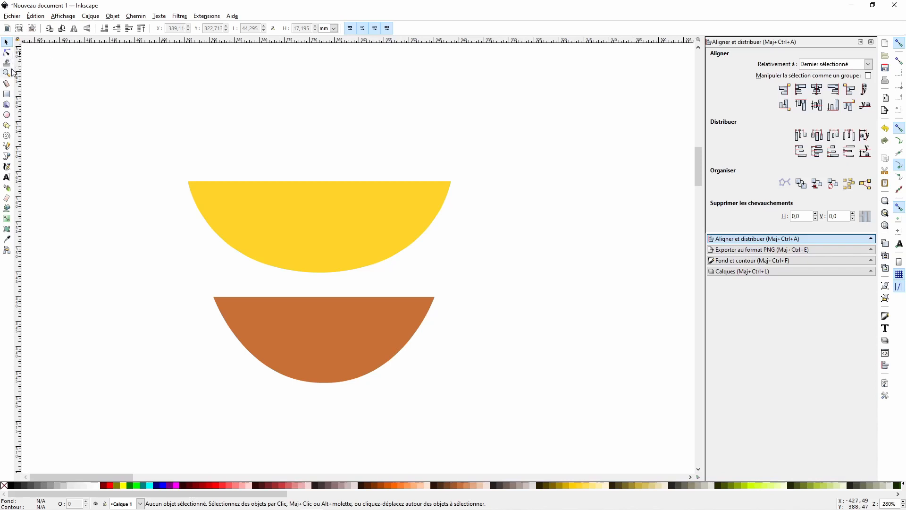
Draw a rectangle above the yellow profile and set its width to 100 mm and height to 20 mm.
click(11, 94)
drag(186, 88, 489, 146)
double_click(61, 28)
text(100)
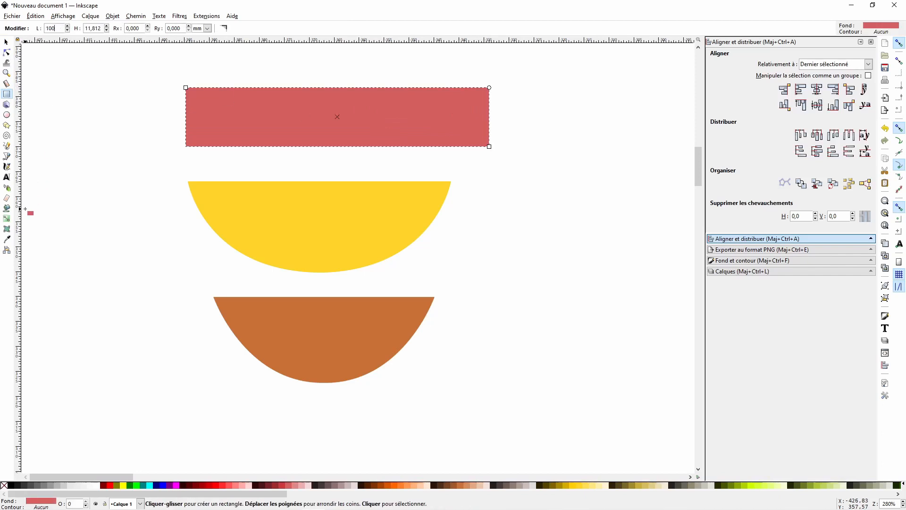
double_click(102, 28)
text(20)
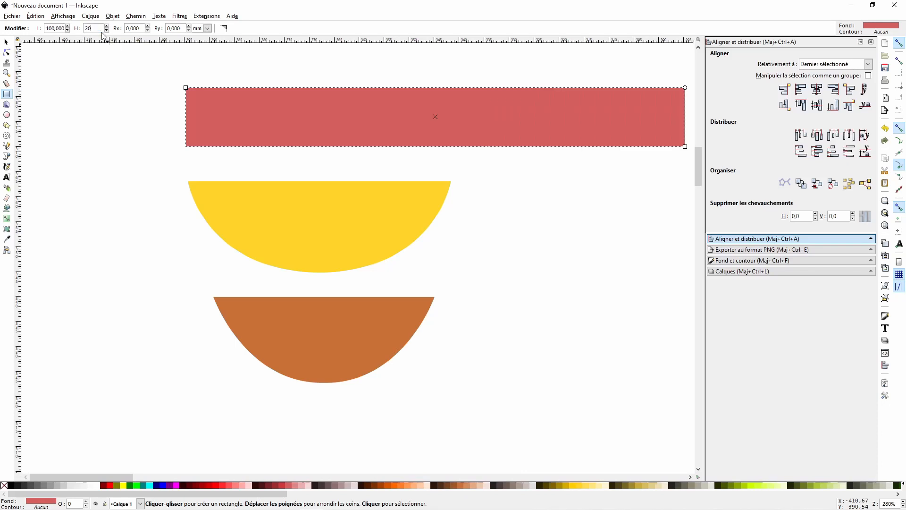
key(Return)
Move the large red rectangle up and to the left so it clears the yellow profile.
drag(410, 122, 330, 109)
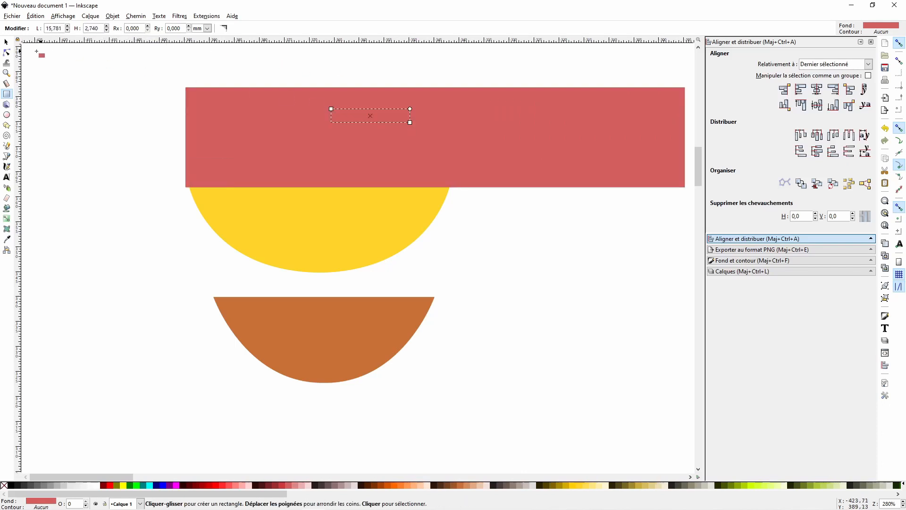
click(6, 42)
drag(429, 136, 323, 111)
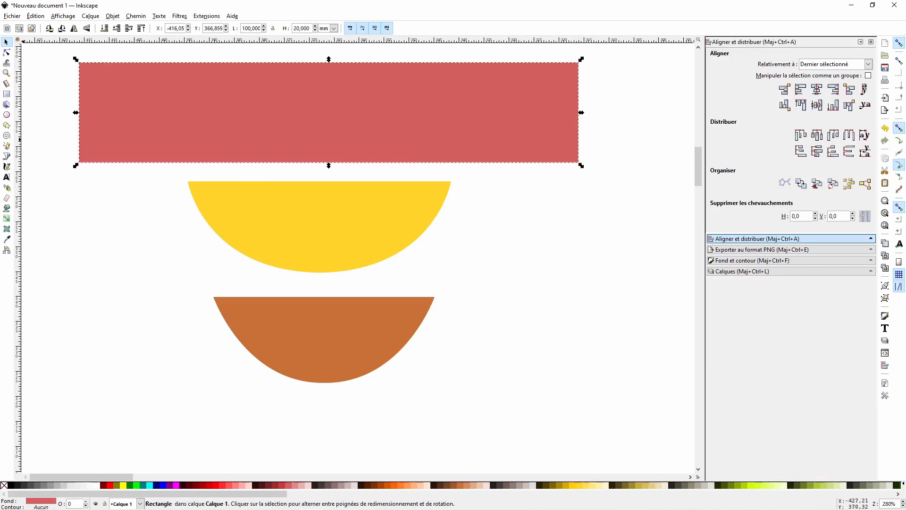
Save the drawing as an Inkscape SVG over the existing Profils Manche file in the Plans Inkscape folder.
click(17, 16)
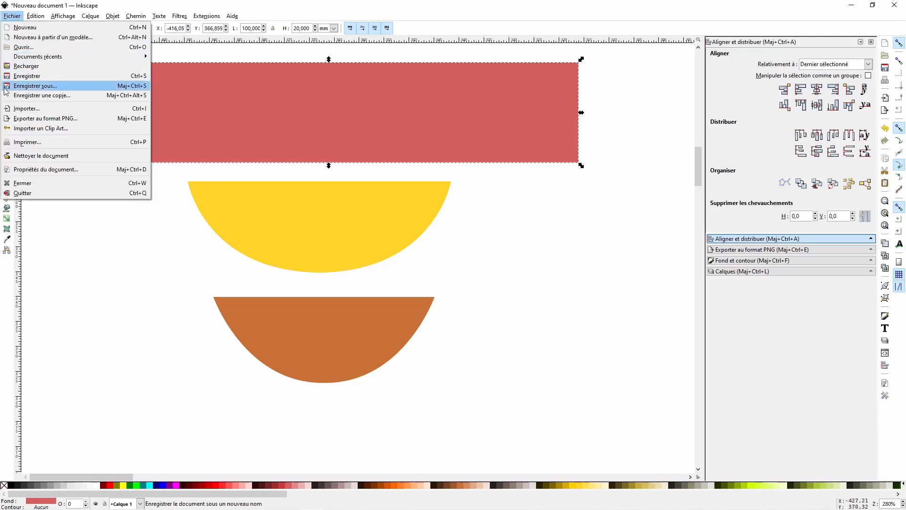
click(32, 86)
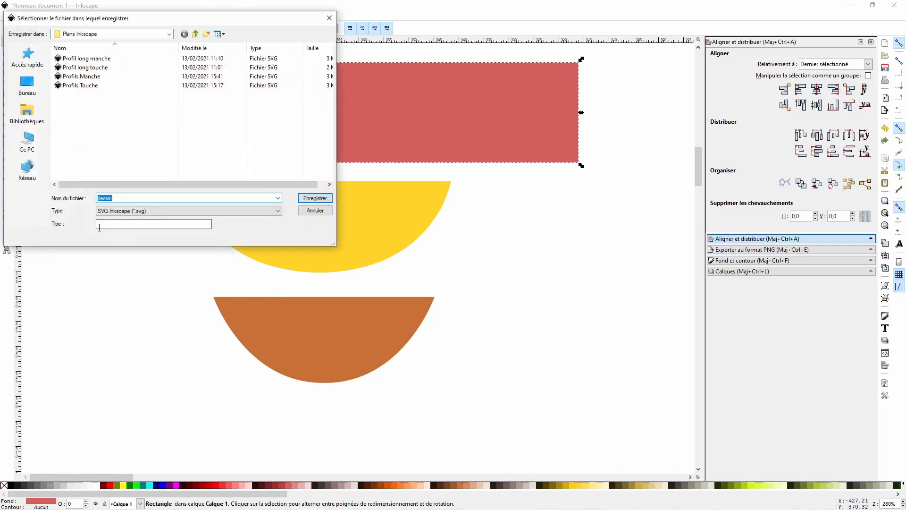
click(104, 76)
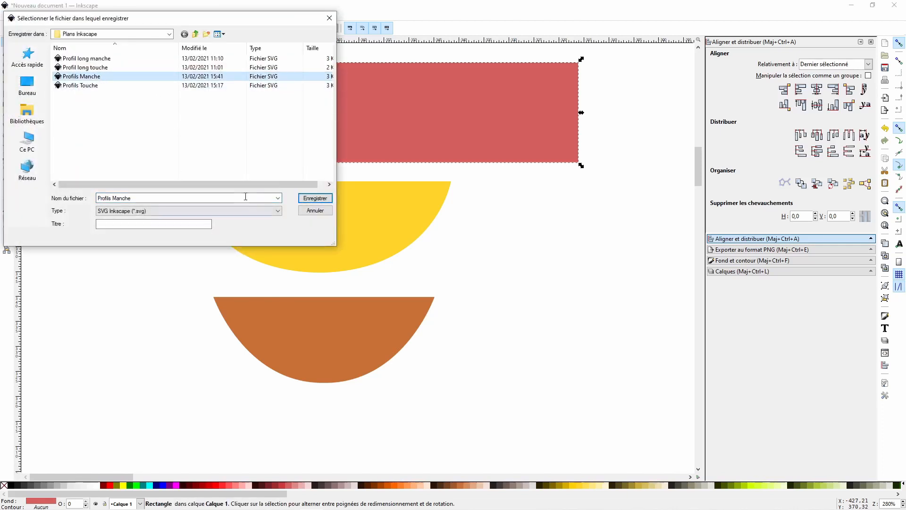
click(318, 199)
click(528, 298)
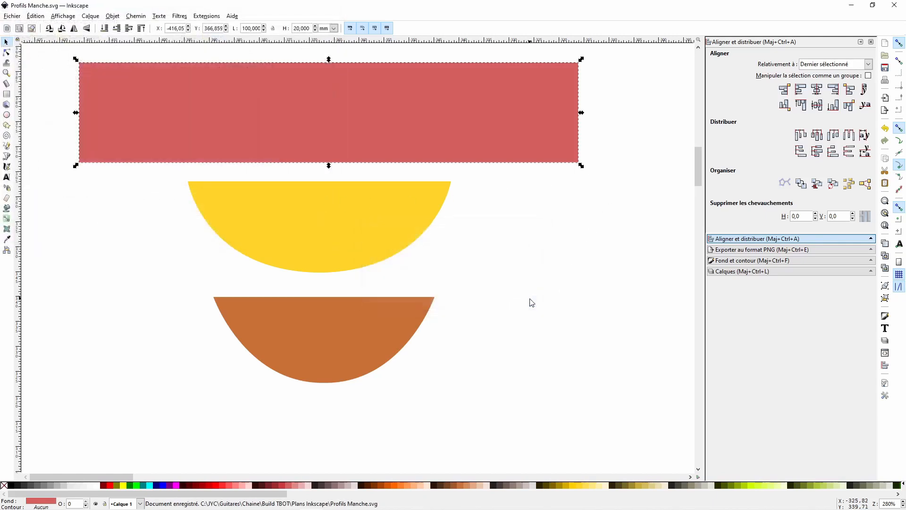